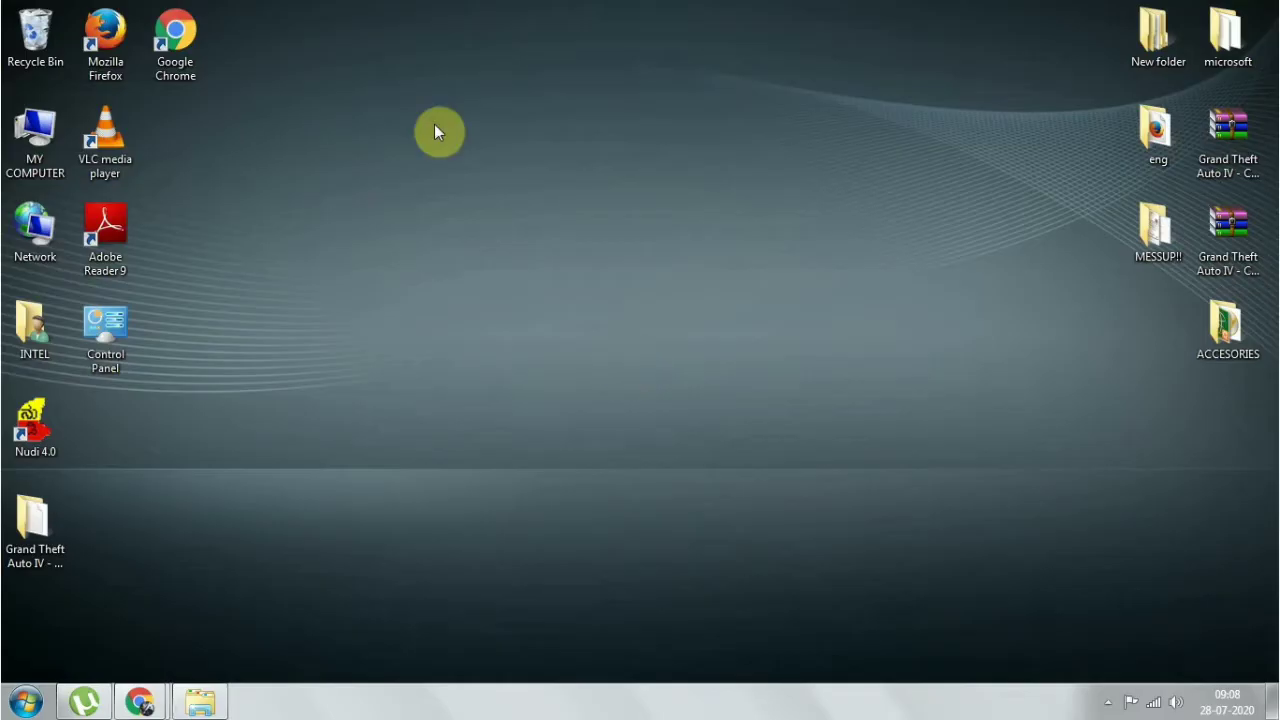
Open Google Chrome in a maximized window and load clickbank.com
{"action": "left_click", "coordinate": [181, 45]}
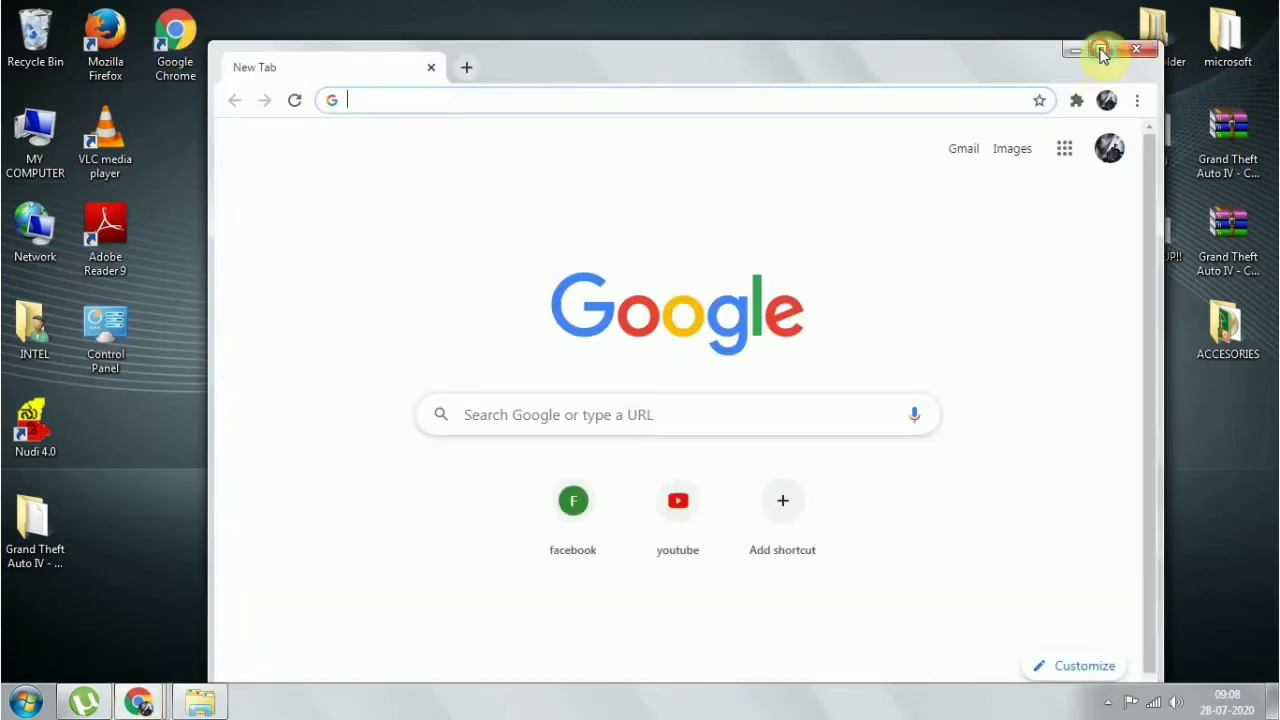
{"action": "left_click", "coordinate": [1100, 49]}
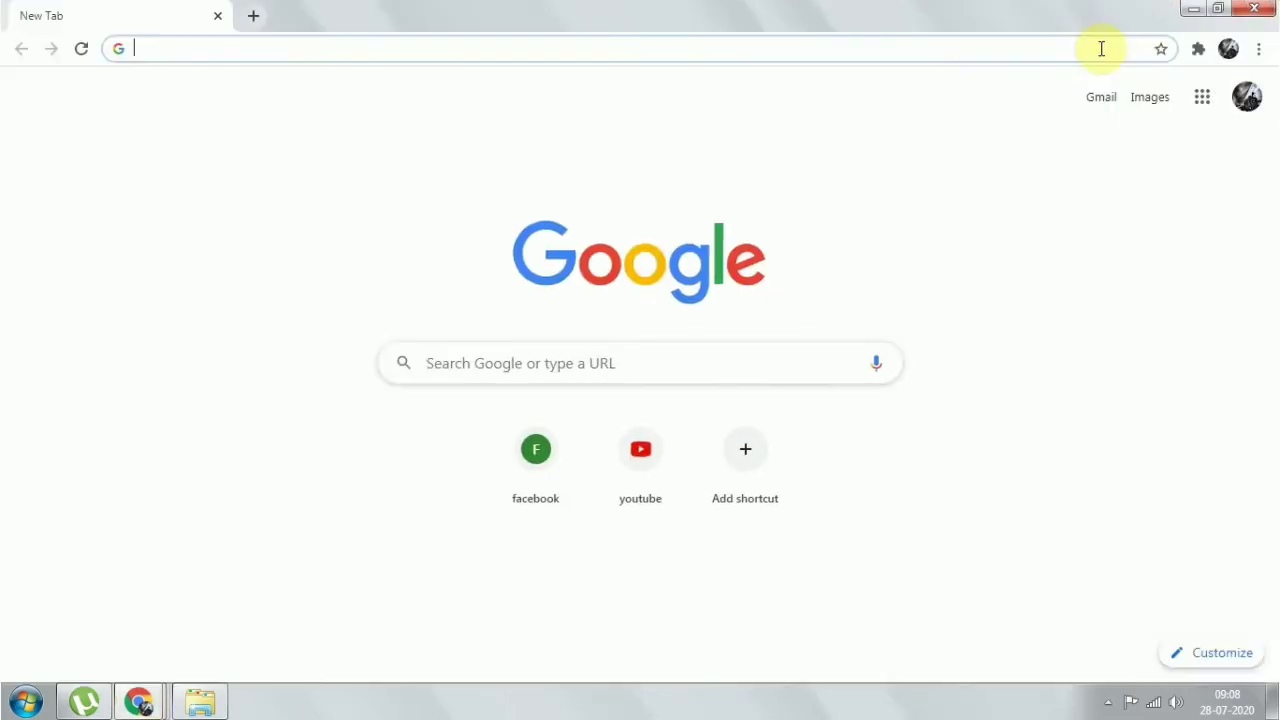
{"action": "left_click", "coordinate": [284, 48]}
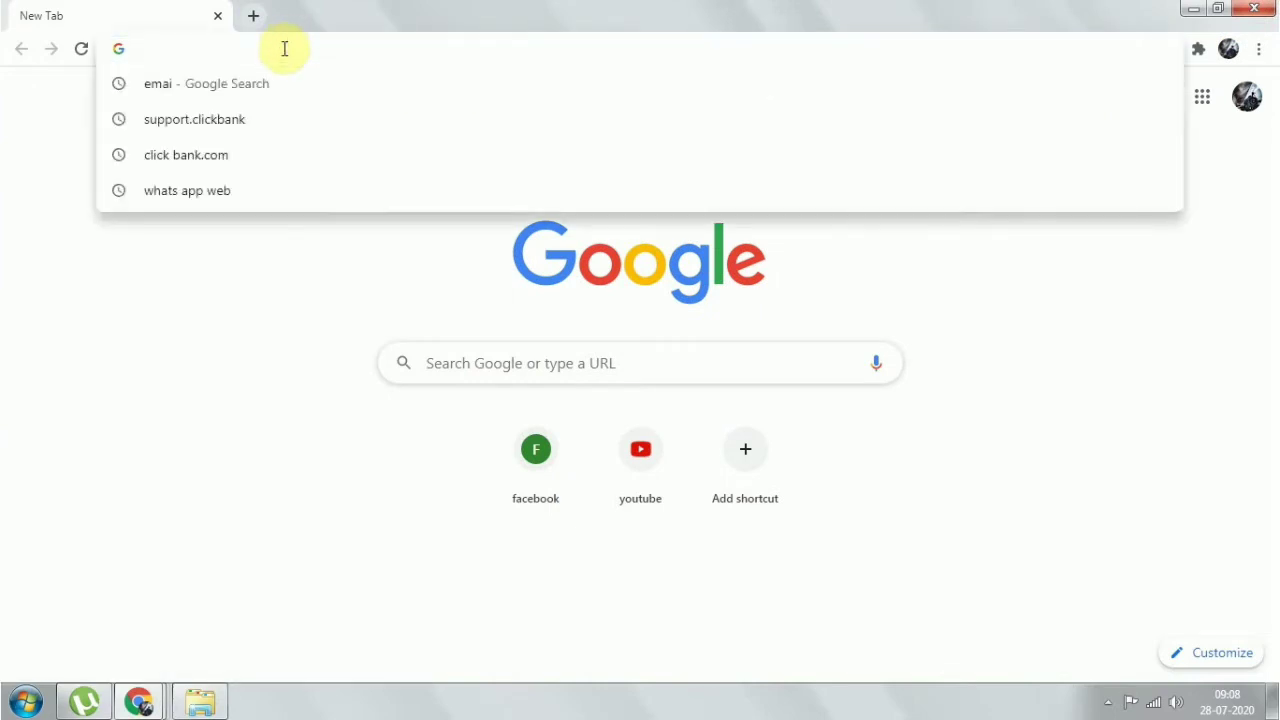
{"action": "type", "text": "c"}
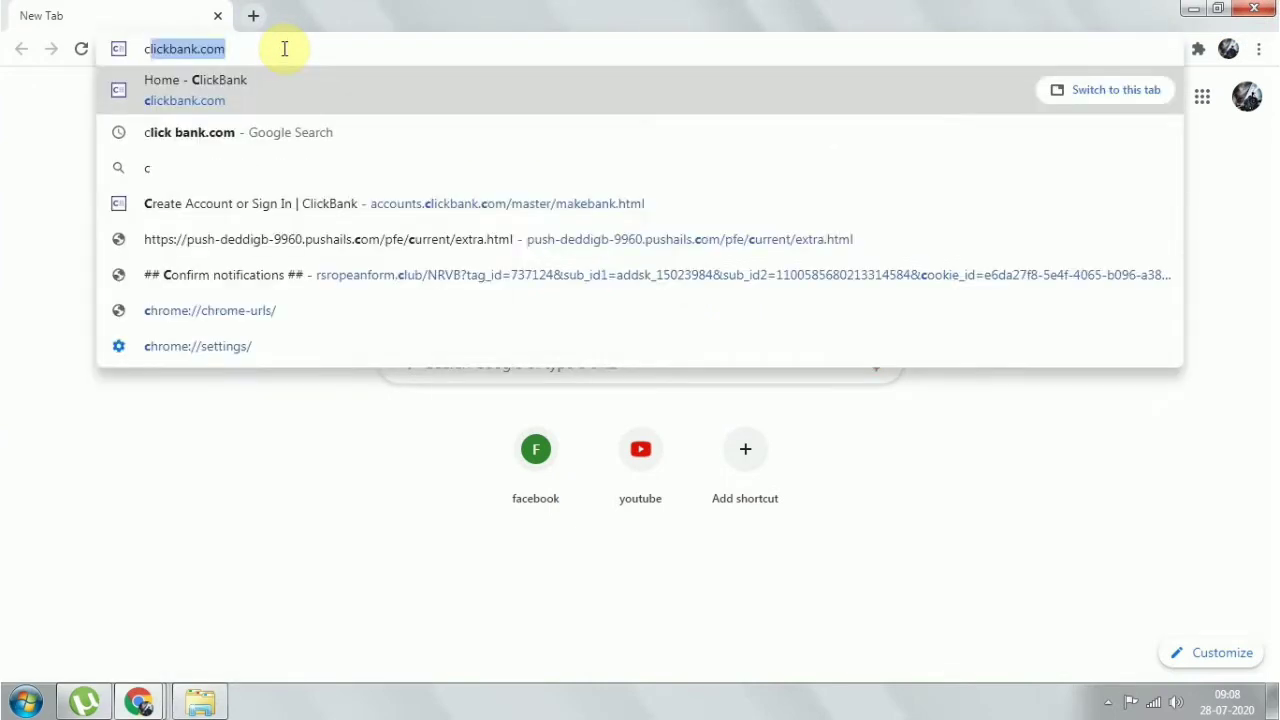
{"action": "type", "text": "lickbank.com"}
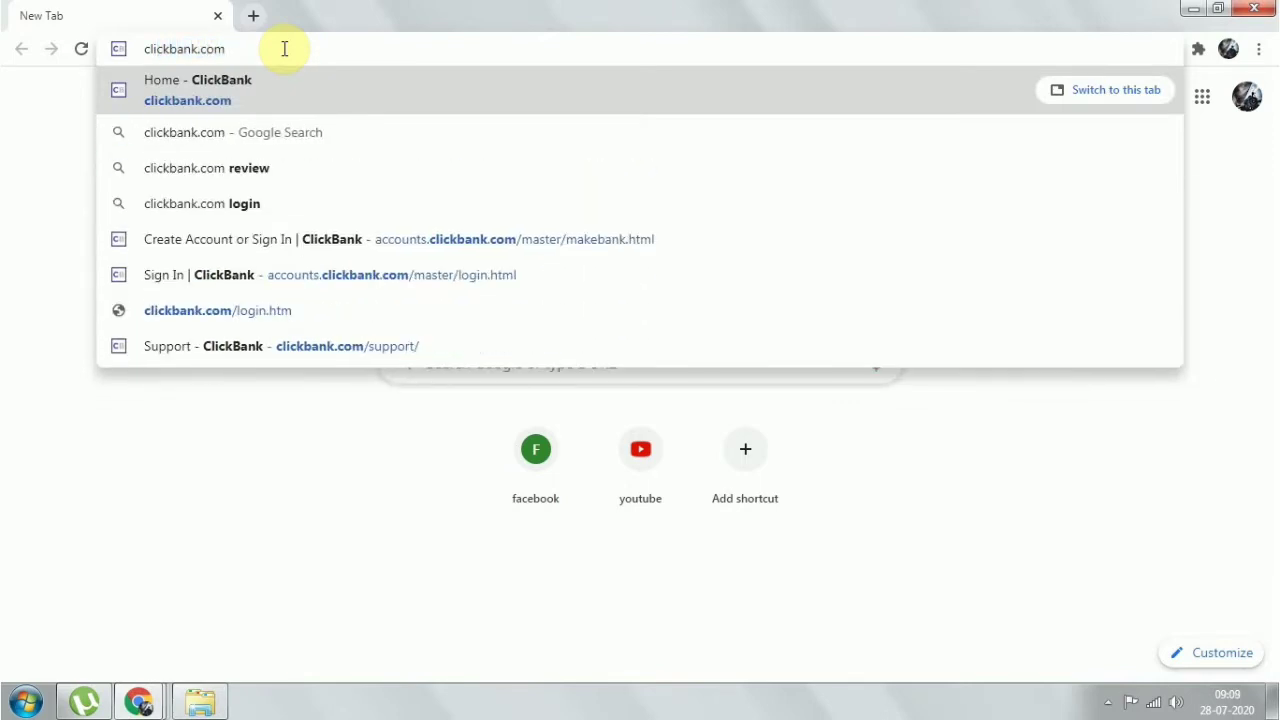
{"action": "key", "text": "Return"}
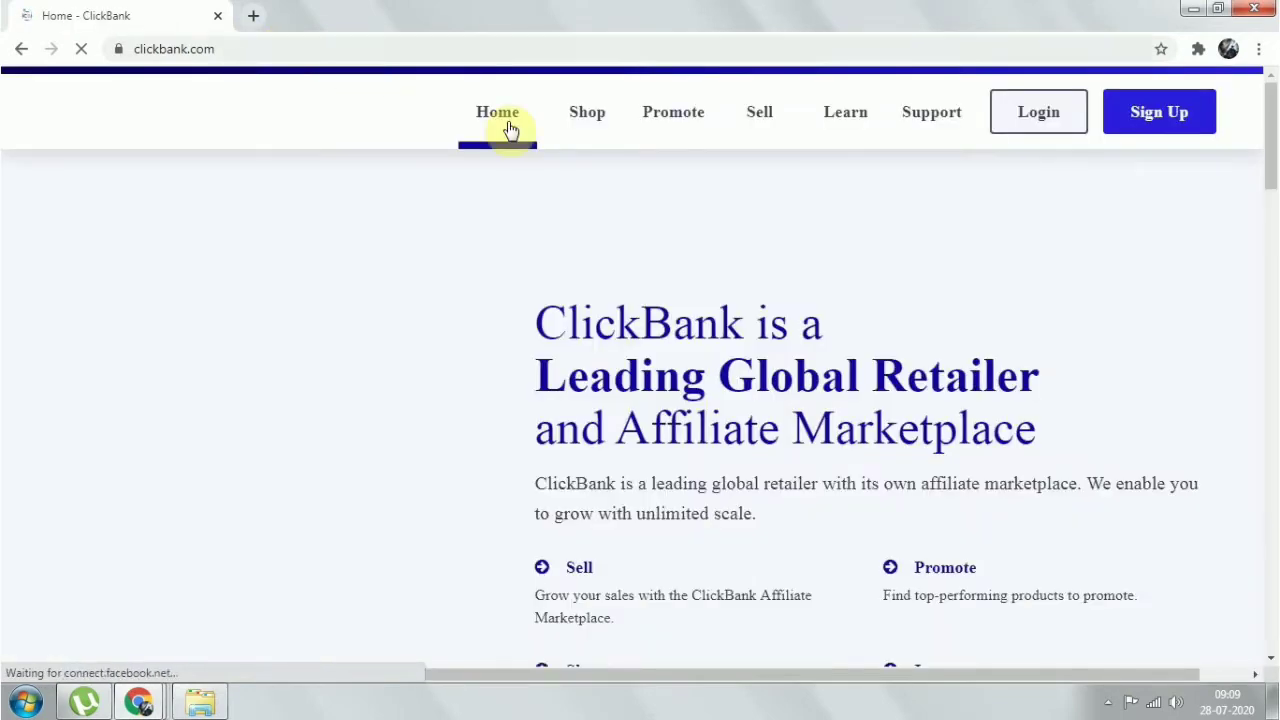
Open the ClickBank sign-up page and review the account creation form's fields and password requirements
{"action": "left_click", "coordinate": [1152, 124]}
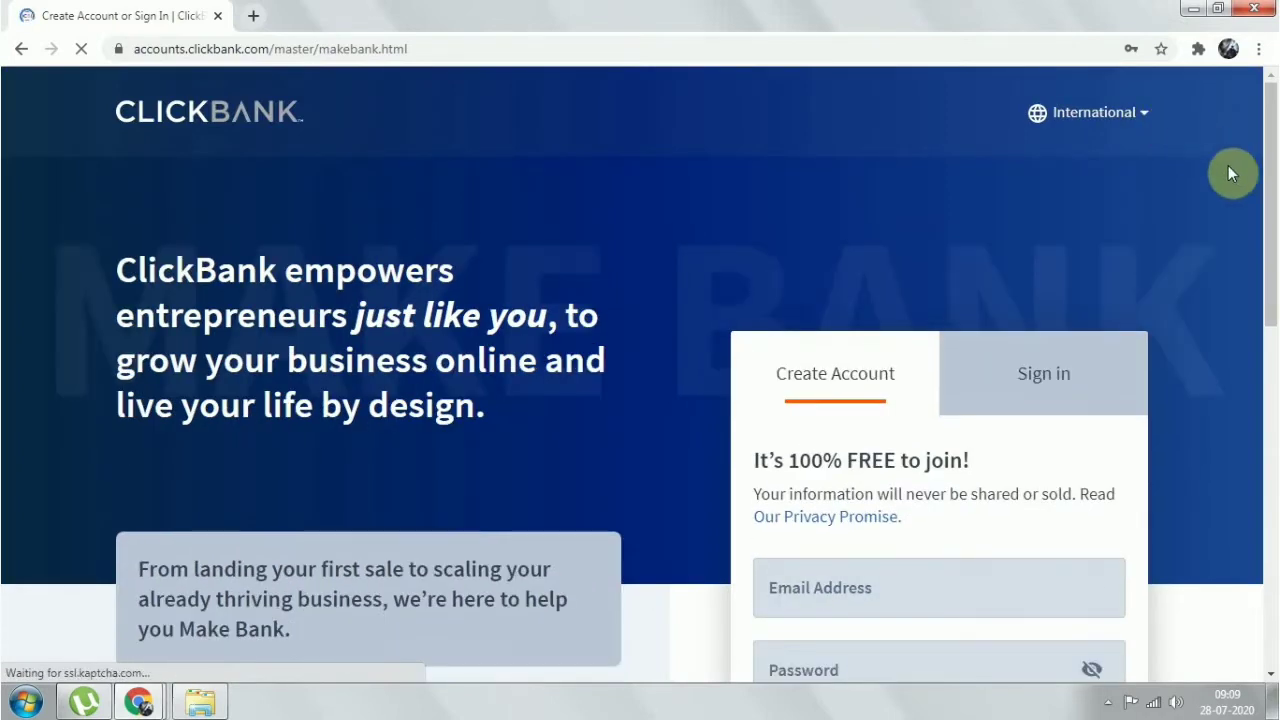
{"action": "left_click_drag", "start_coordinate": [1274, 143], "coordinate": [1274, 257]}
{"action": "scroll", "coordinate": [1274, 257], "scroll_direction": "down", "scroll_amount": 1}
{"action": "scroll", "coordinate": [1274, 257], "scroll_direction": "up", "scroll_amount": 1}
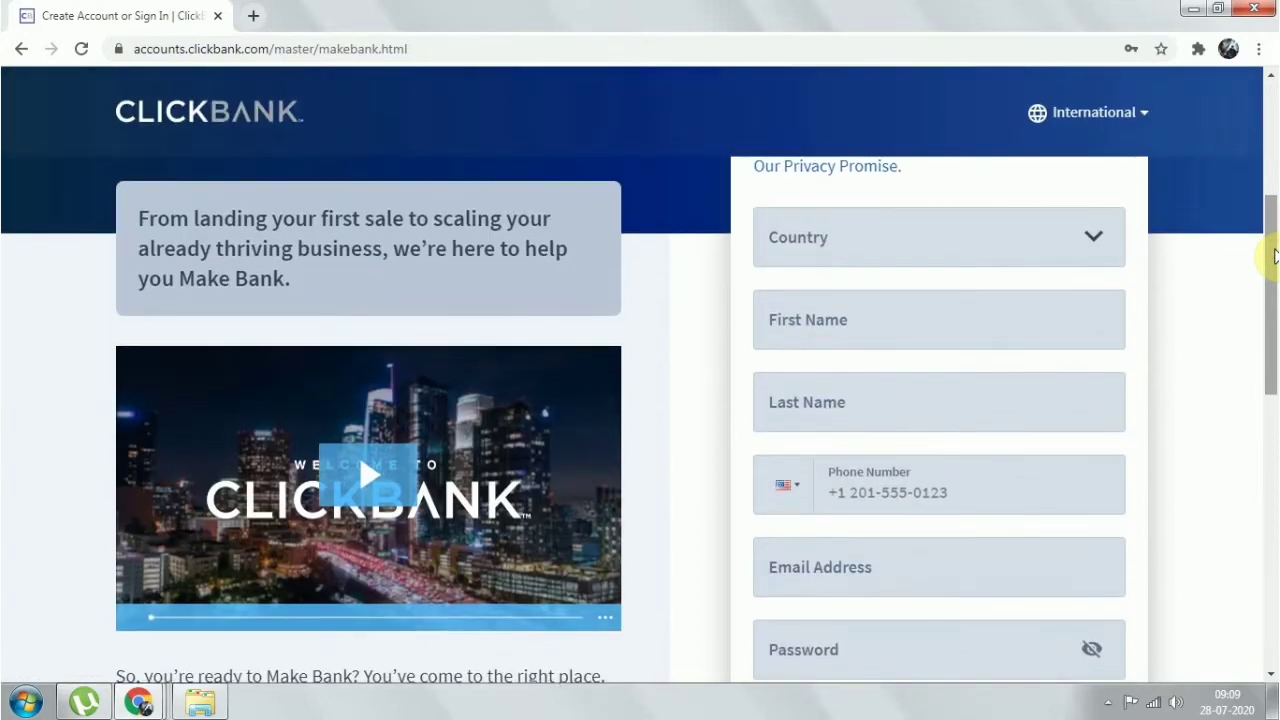
{"action": "left_click_drag", "start_coordinate": [1272, 257], "coordinate": [1269, 420]}
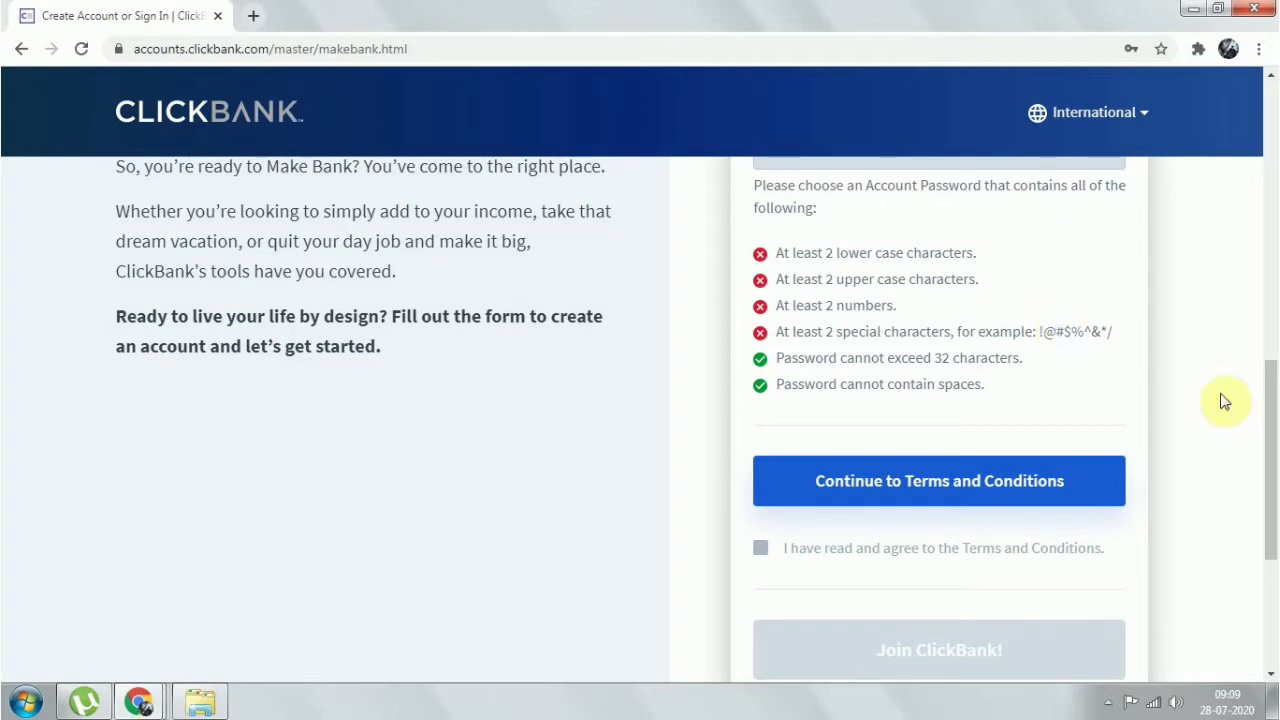
{"action": "left_click_drag", "start_coordinate": [1274, 429], "coordinate": [1274, 268]}
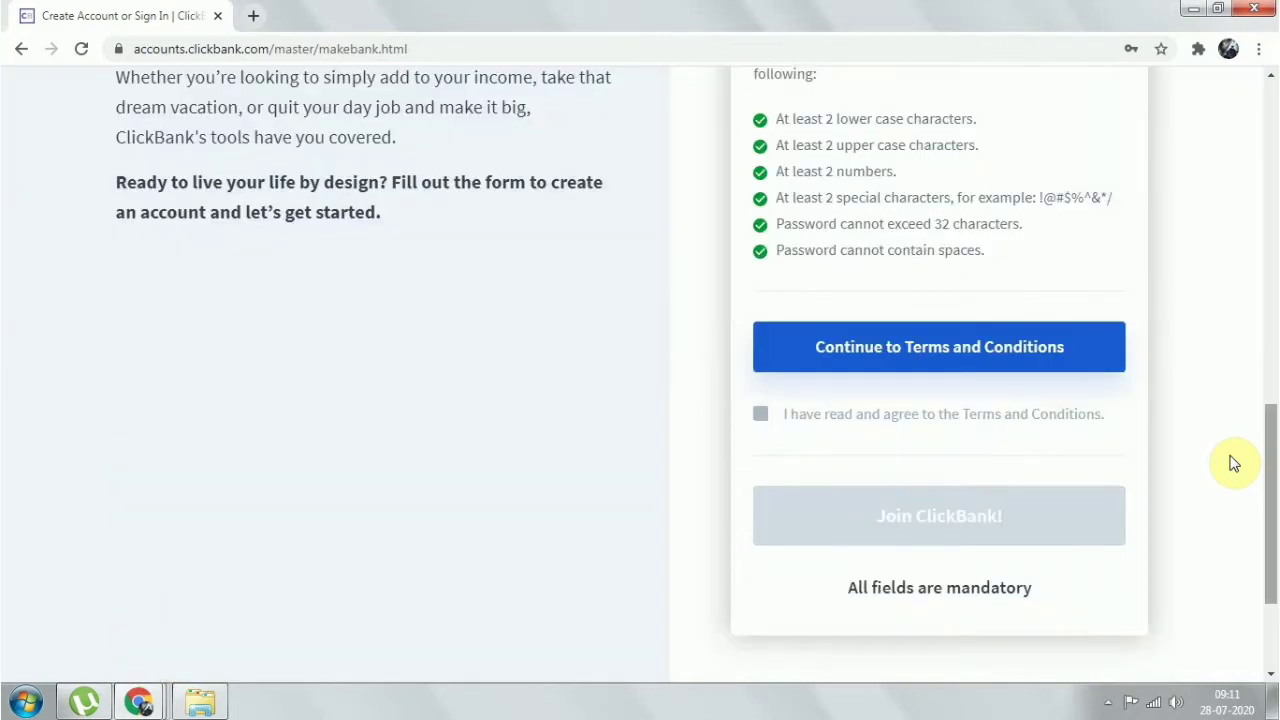
{"action": "left_click", "coordinate": [1108, 703]}
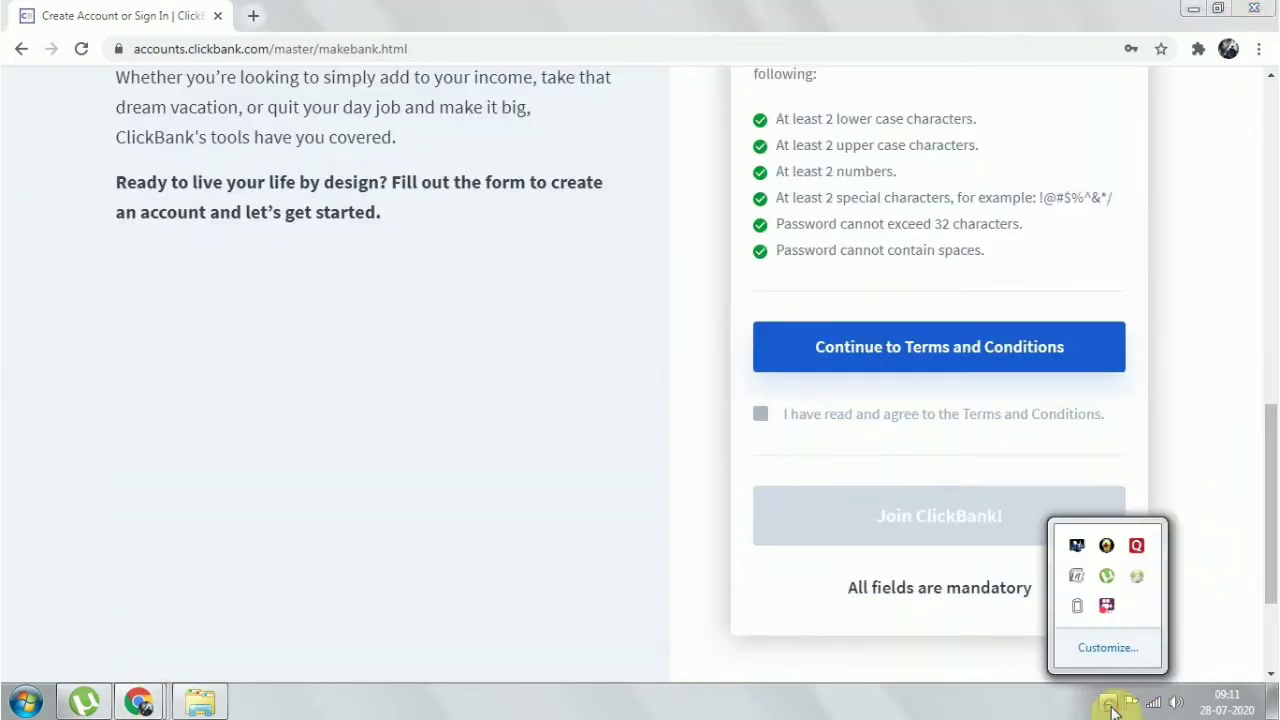
{"action": "left_click", "coordinate": [1200, 378]}
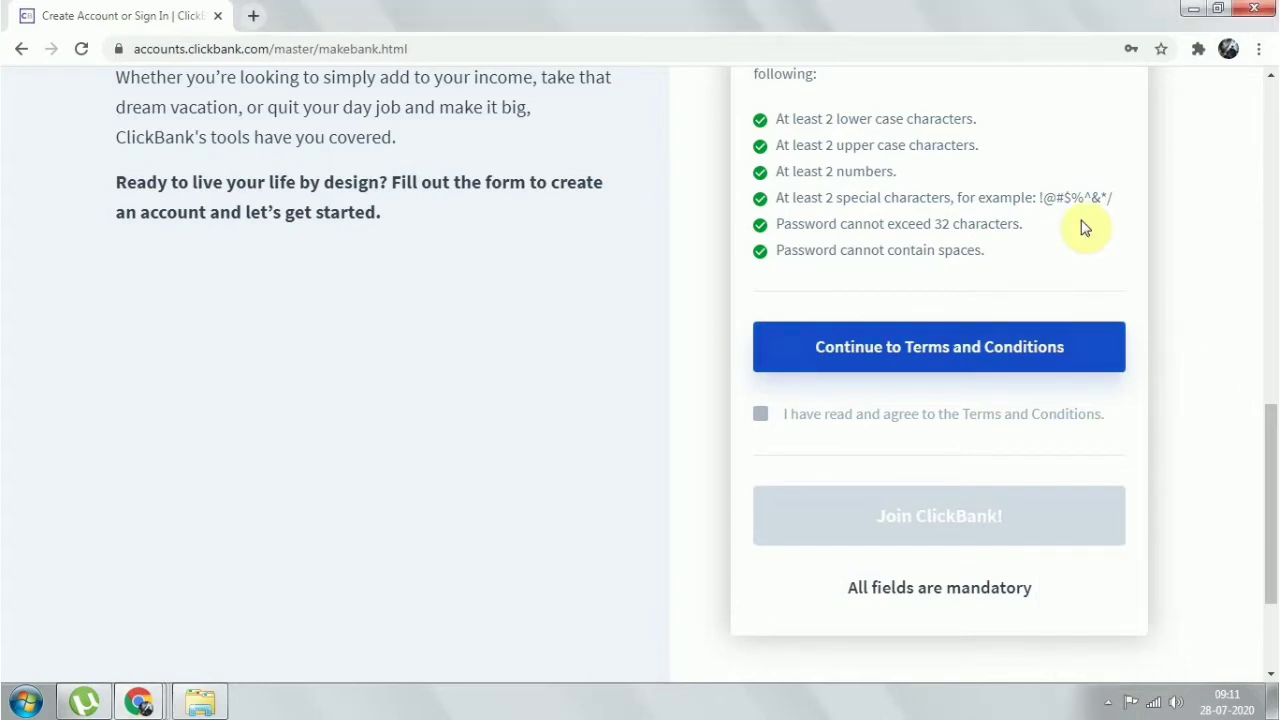
Open the Client Contract from the sign-up form, go to its end and accept the terms and conditions
{"action": "left_click_drag", "start_coordinate": [1266, 443], "coordinate": [1266, 500]}
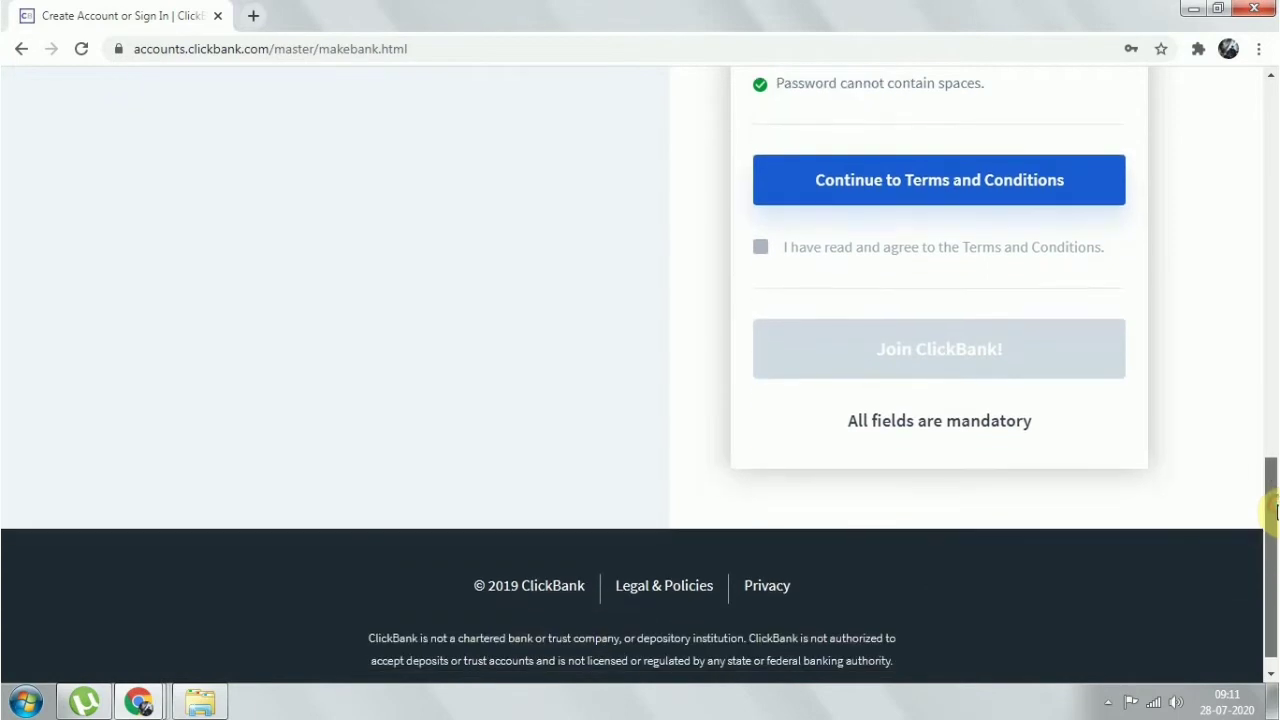
{"action": "left_click", "coordinate": [979, 184]}
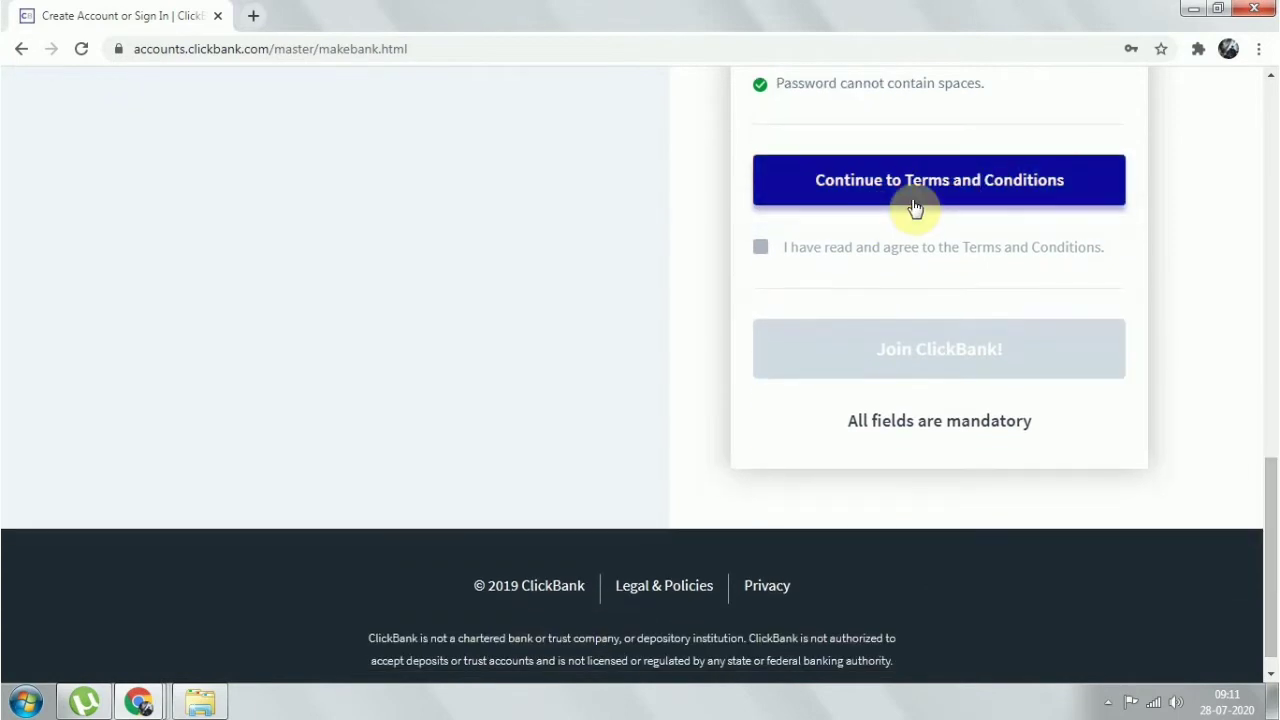
{"action": "left_click", "coordinate": [913, 200]}
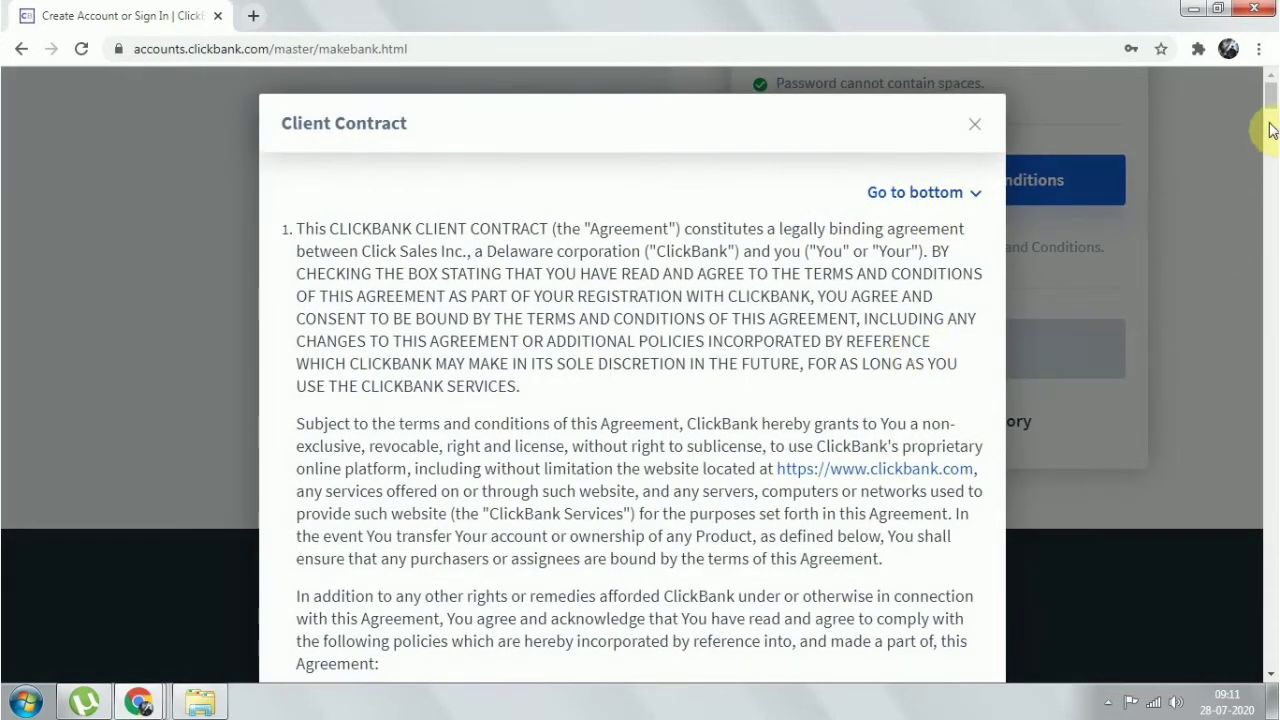
{"action": "scroll", "coordinate": [1268, 160], "scroll_direction": "down", "scroll_amount": 2}
{"action": "left_click_drag", "start_coordinate": [1272, 160], "coordinate": [1272, 60]}
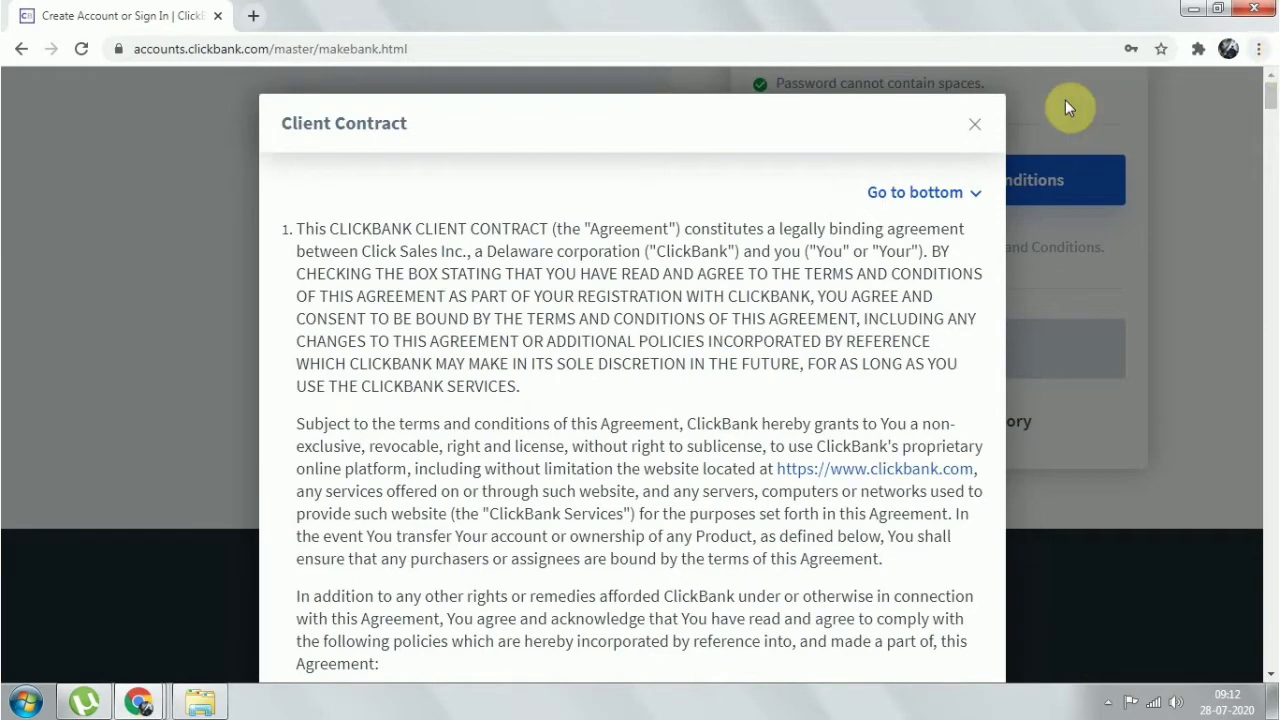
{"action": "left_click", "coordinate": [915, 193]}
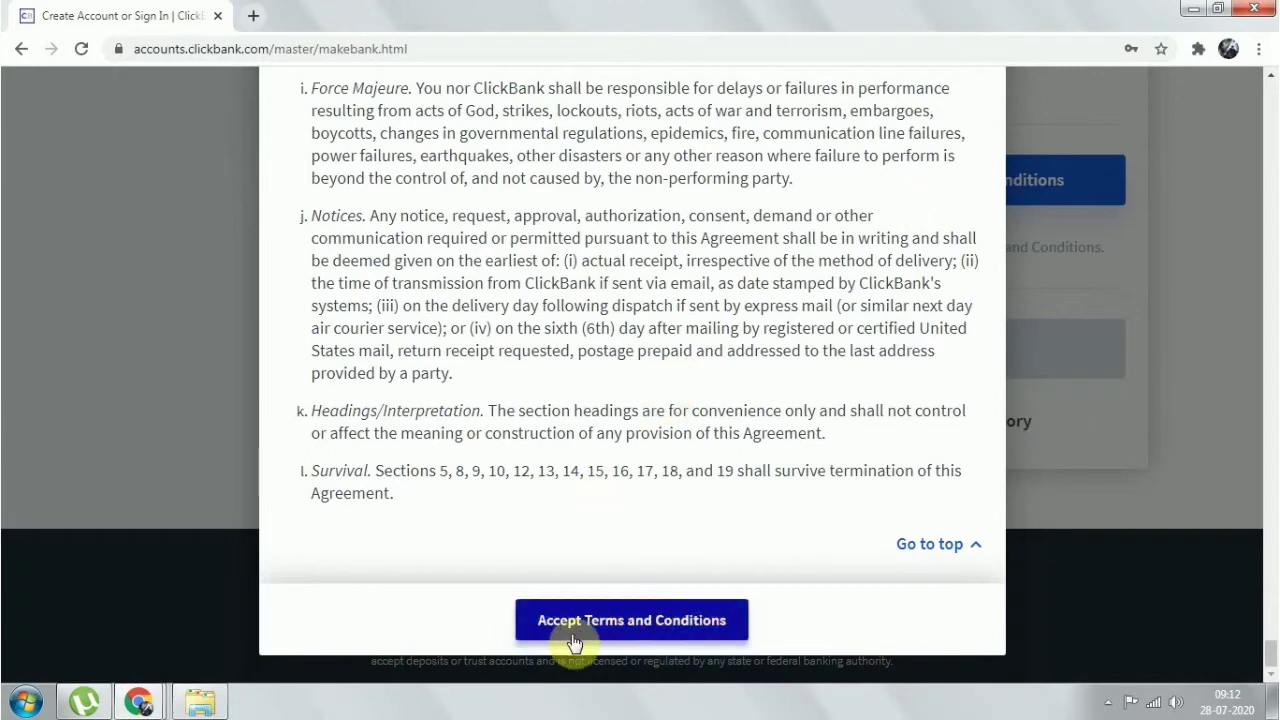
{"action": "left_click", "coordinate": [673, 622]}
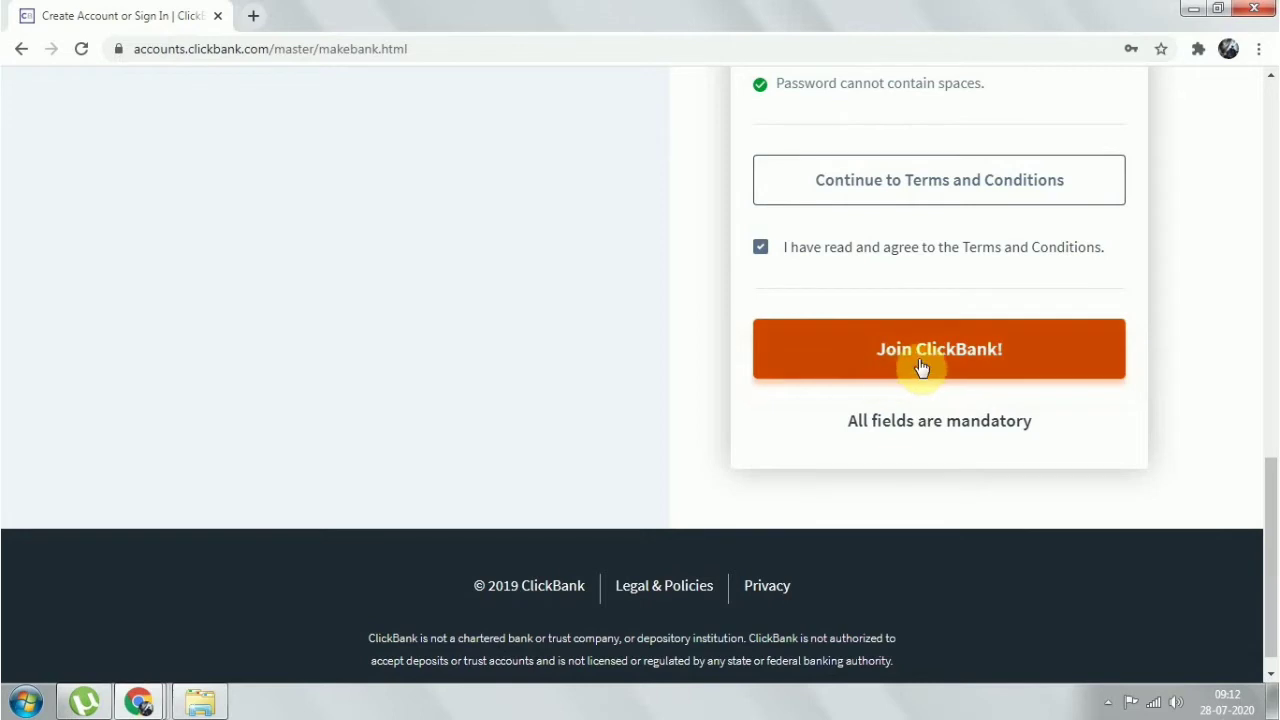
Try to submit the completed registration form to join ClickBank
{"action": "left_click", "coordinate": [921, 366]}
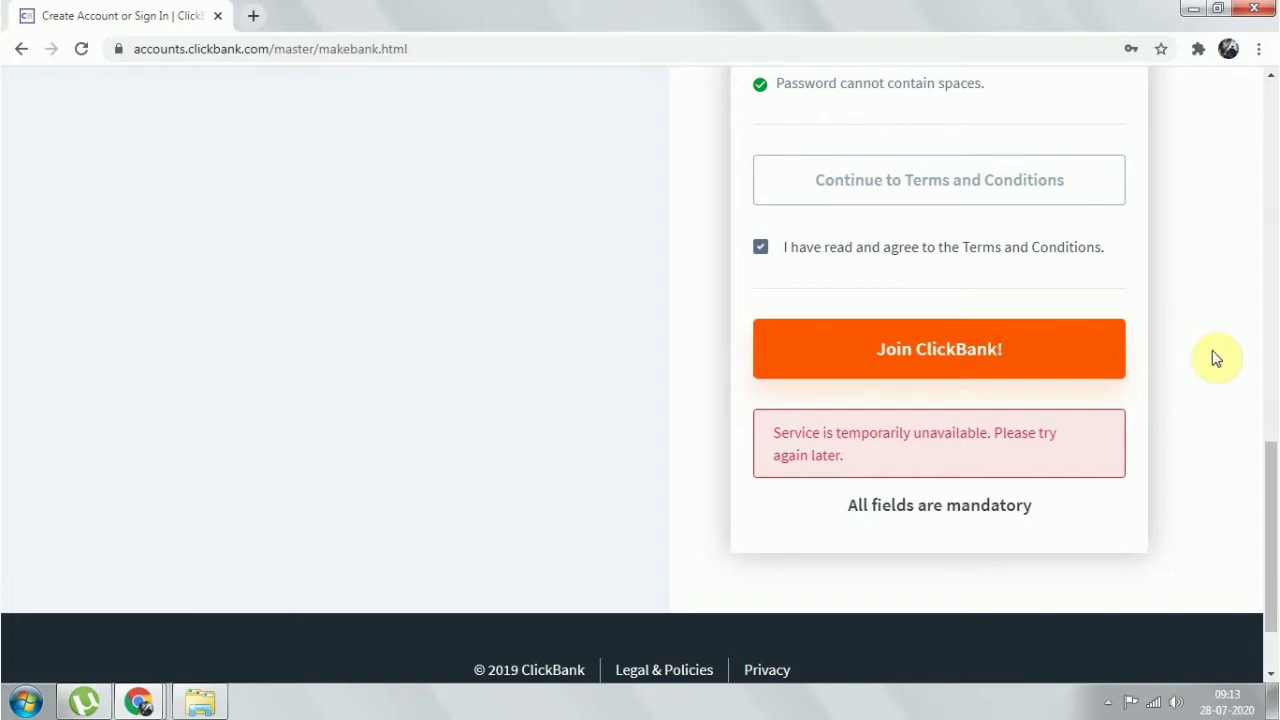
{"action": "left_click_drag", "start_coordinate": [1272, 590], "coordinate": [1272, 622]}
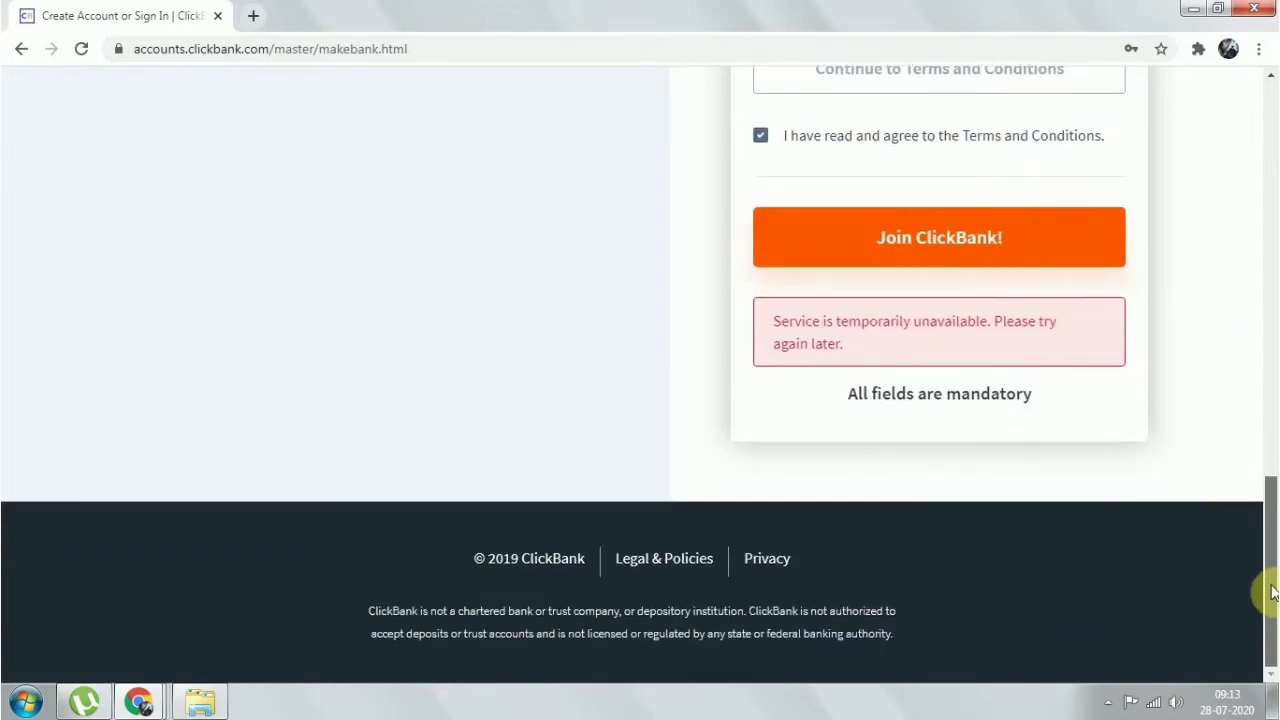
{"action": "left_click_drag", "start_coordinate": [1272, 555], "coordinate": [1272, 541]}
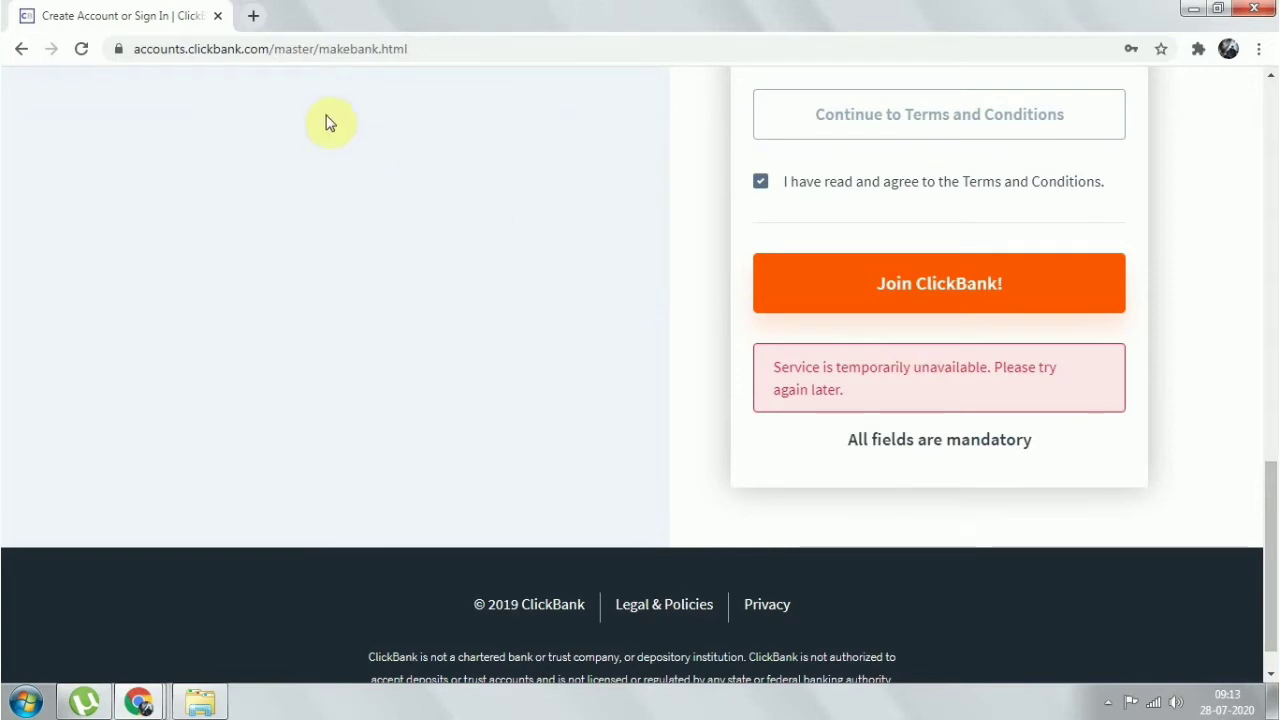
Load support.clickbank.com in a new browser tab
{"action": "left_click", "coordinate": [250, 18]}
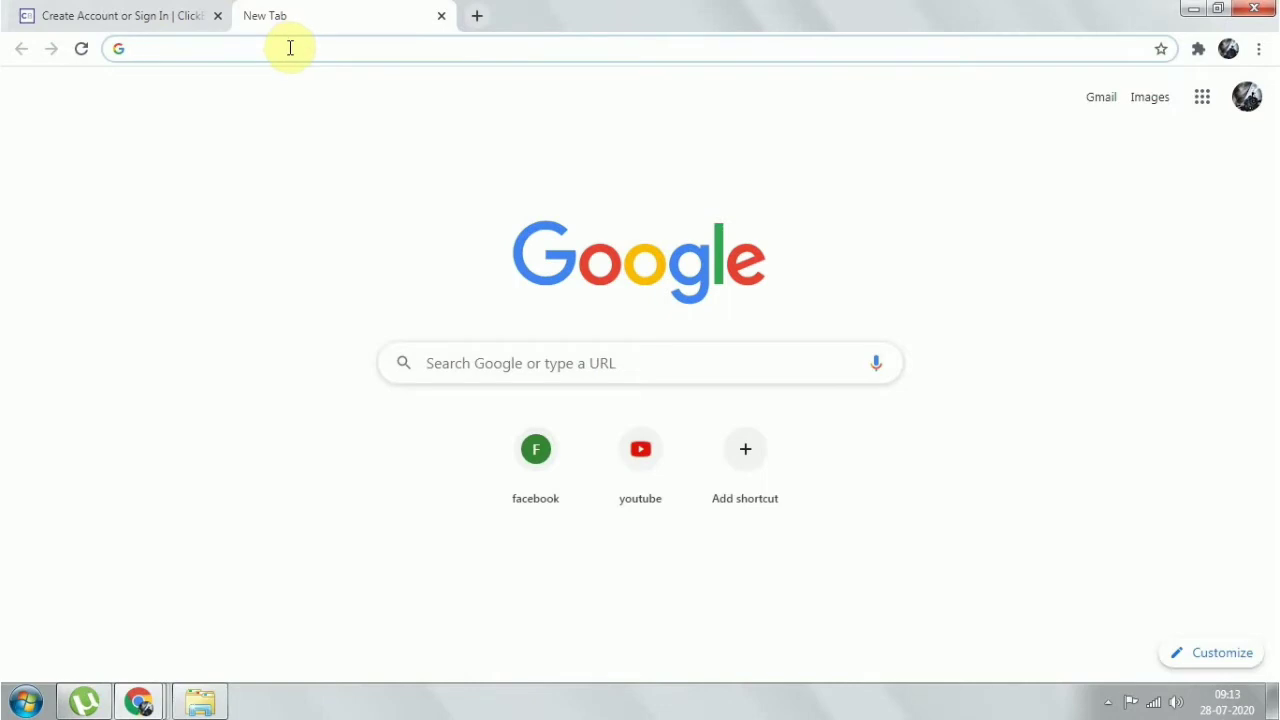
{"action": "type", "text": "su"}
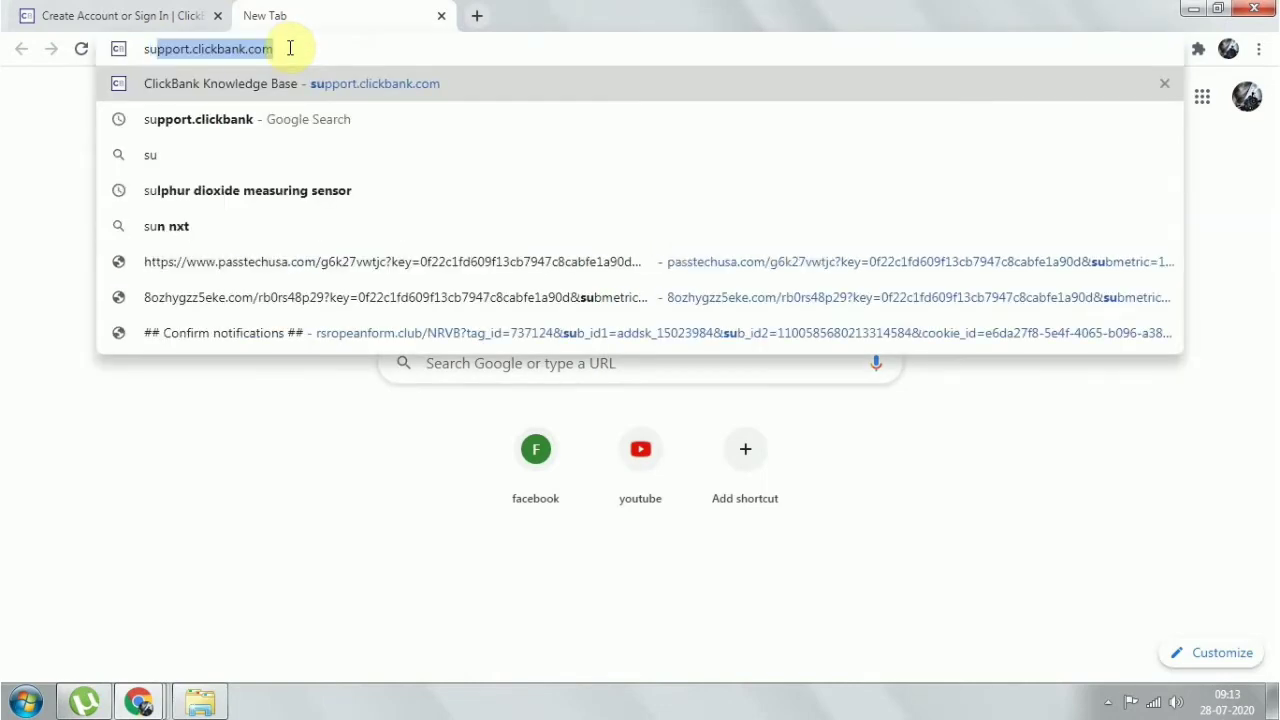
{"action": "type", "text": "p"}
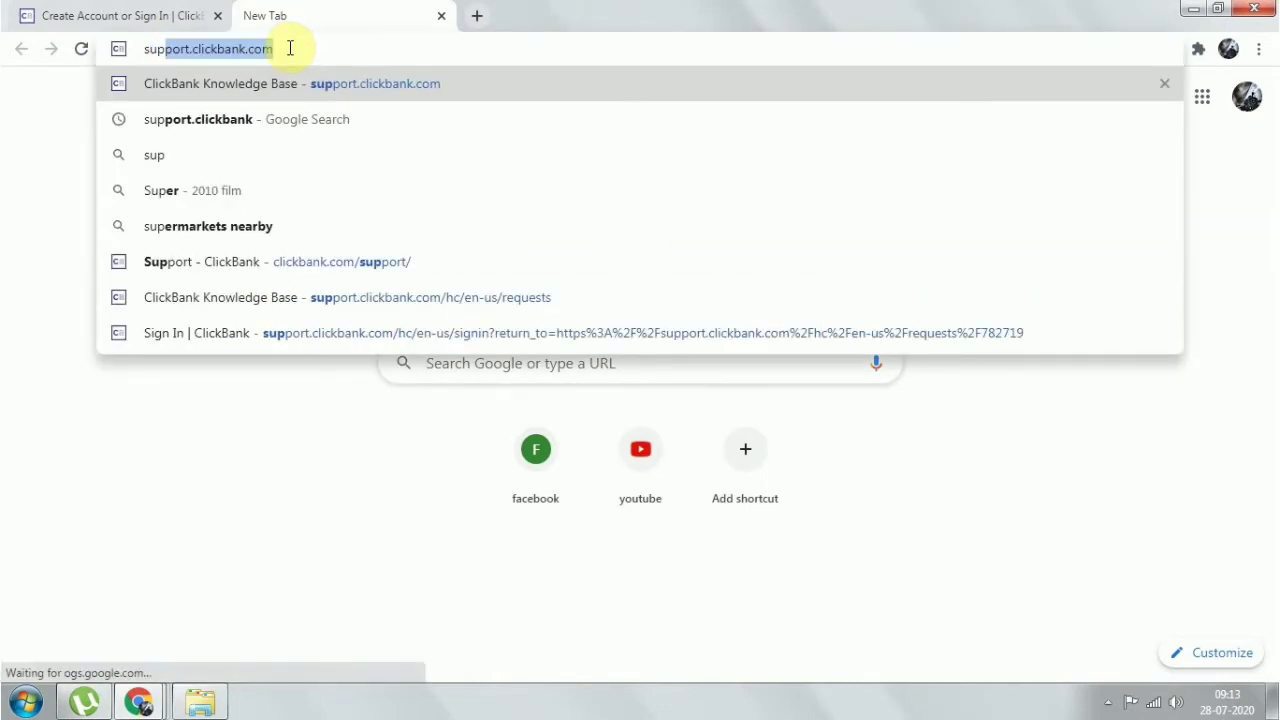
{"action": "type", "text": "p"}
{"action": "type", "text": "o"}
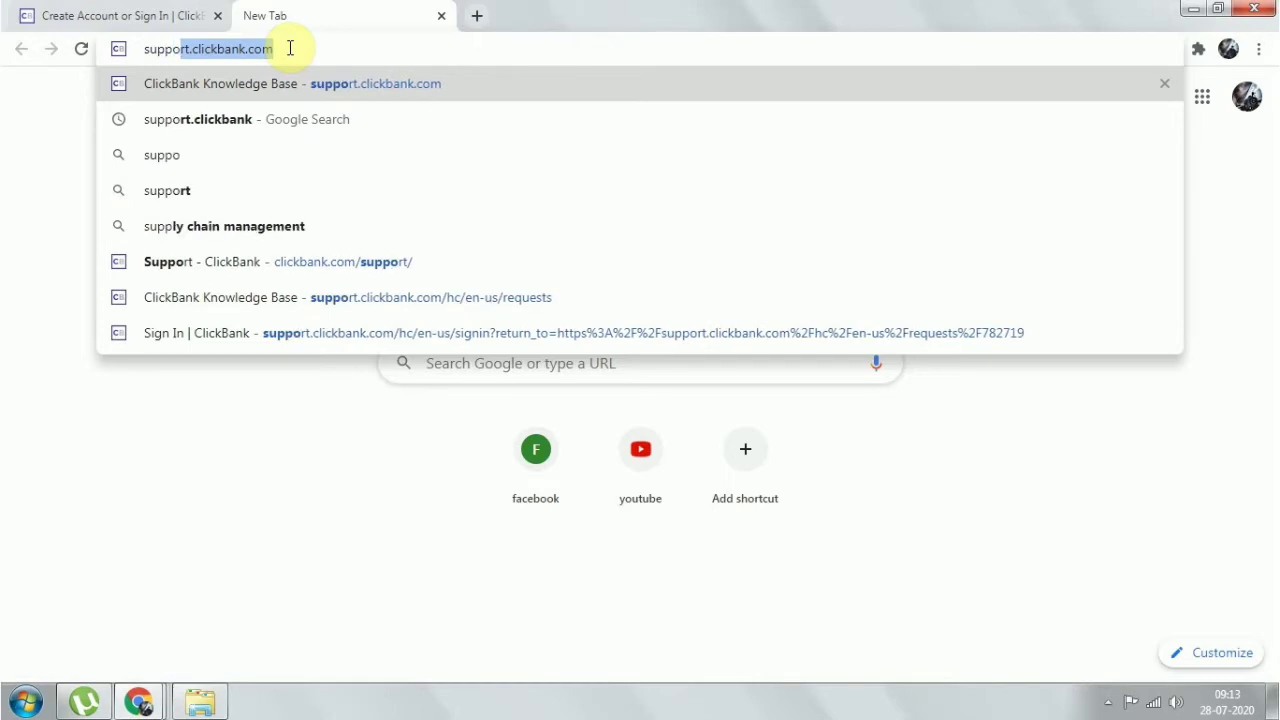
{"action": "type", "text": "rt."}
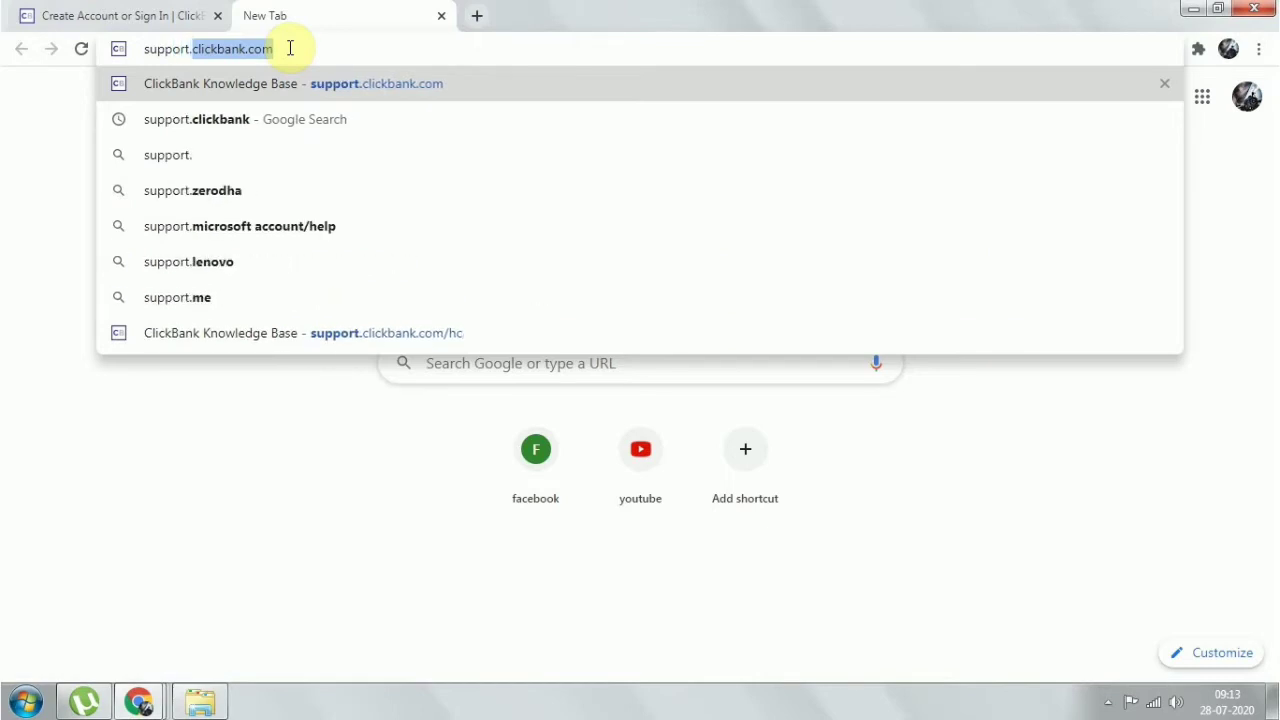
{"action": "type", "text": "clickbank.com"}
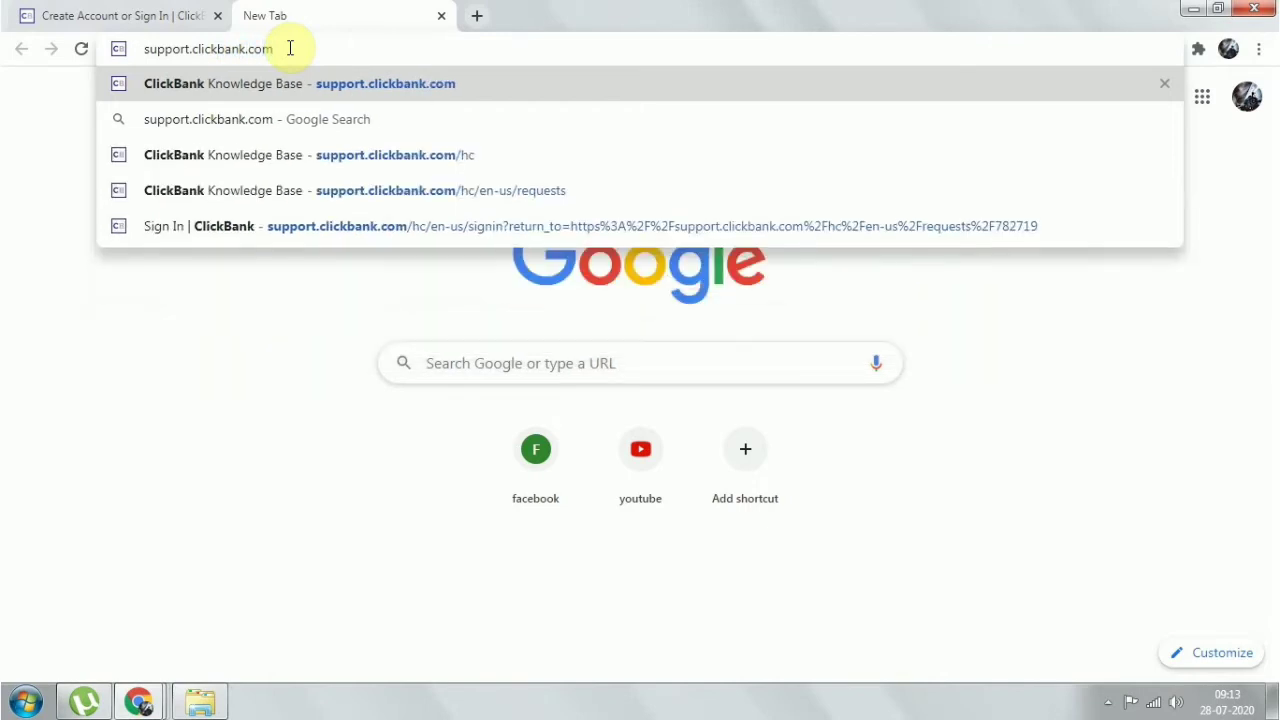
{"action": "key", "text": "Return"}
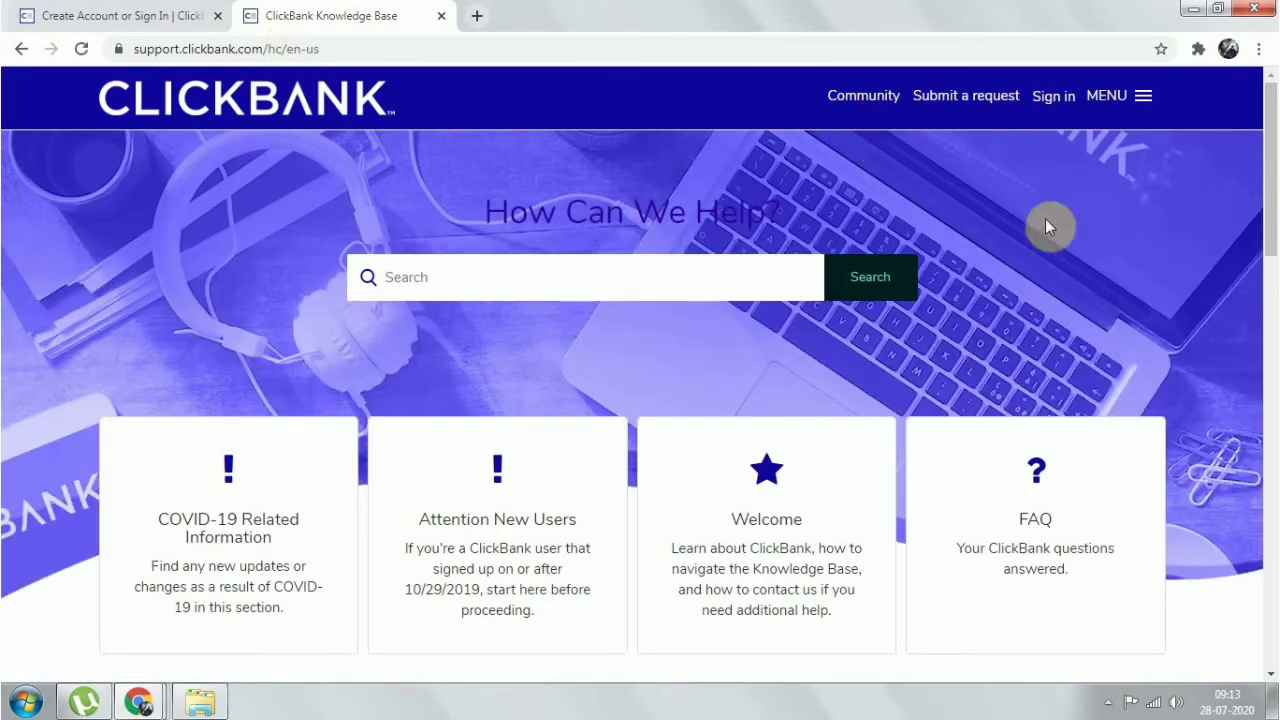
Open the Knowledge Base's FAQ article and read the answer about the disabled account error after completing a profile
{"action": "left_click", "coordinate": [1035, 521]}
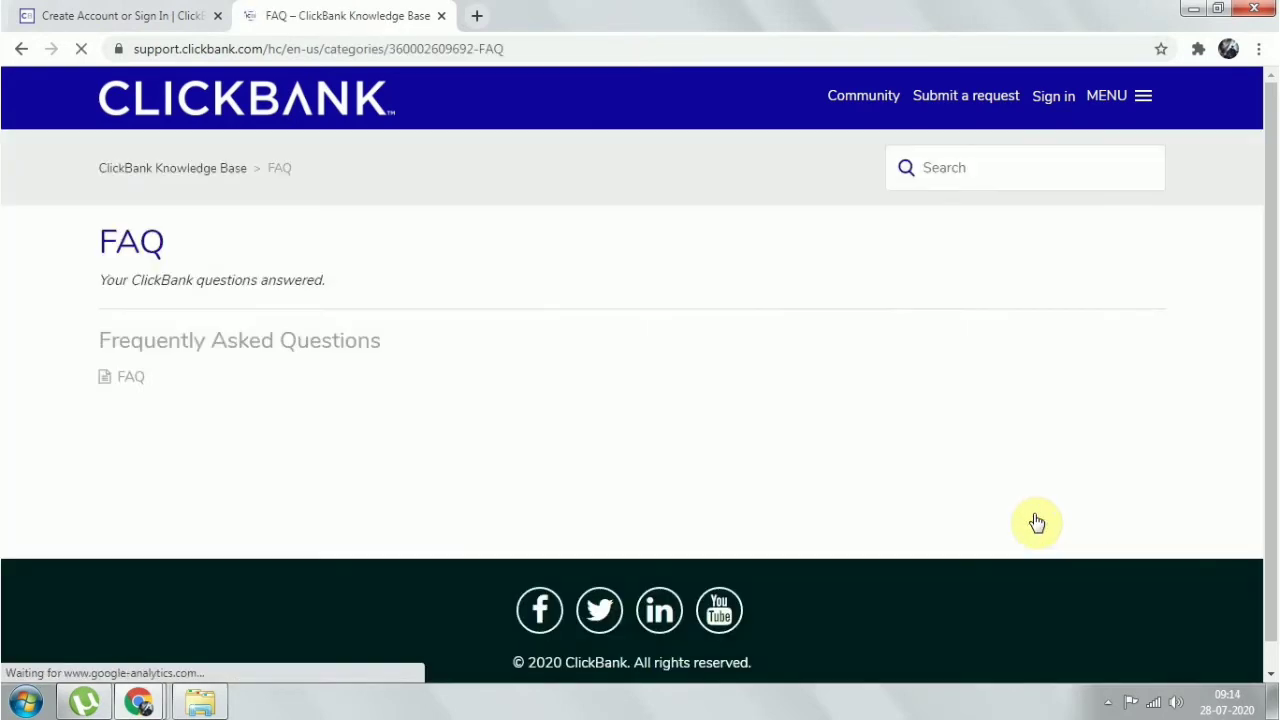
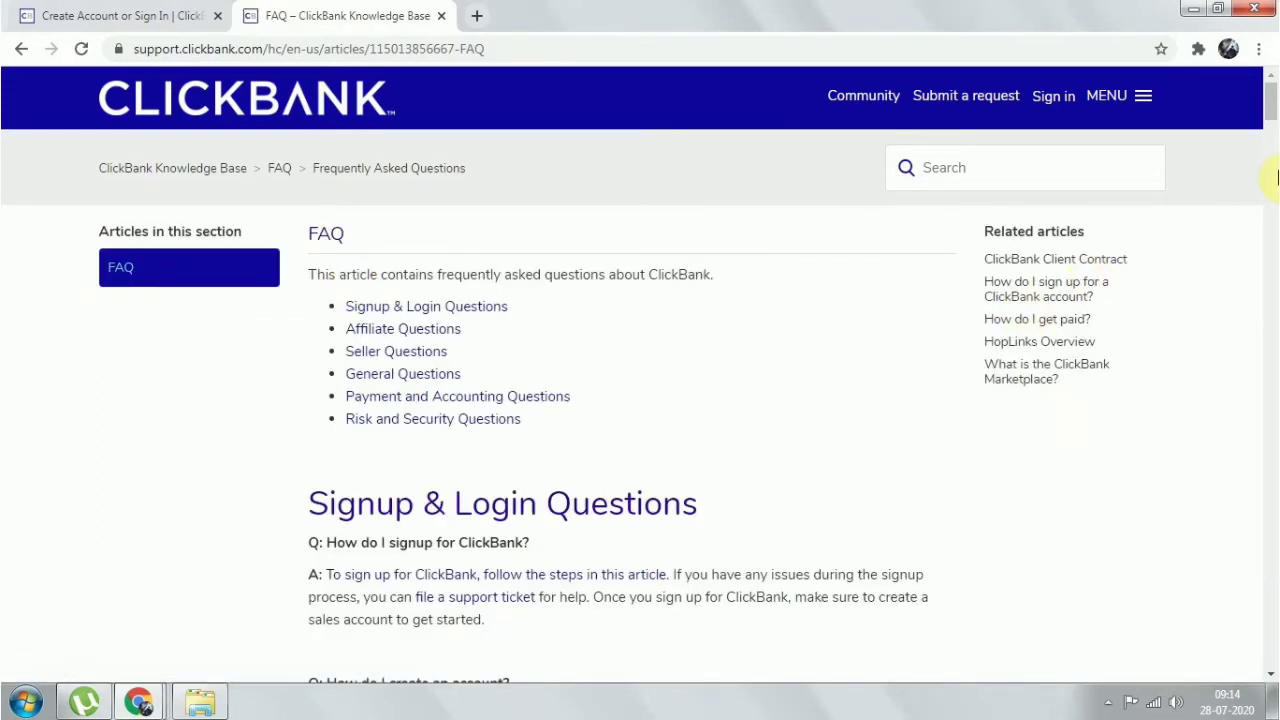
{"action": "scroll", "coordinate": [1174, 394], "scroll_direction": "down", "scroll_amount": 1}
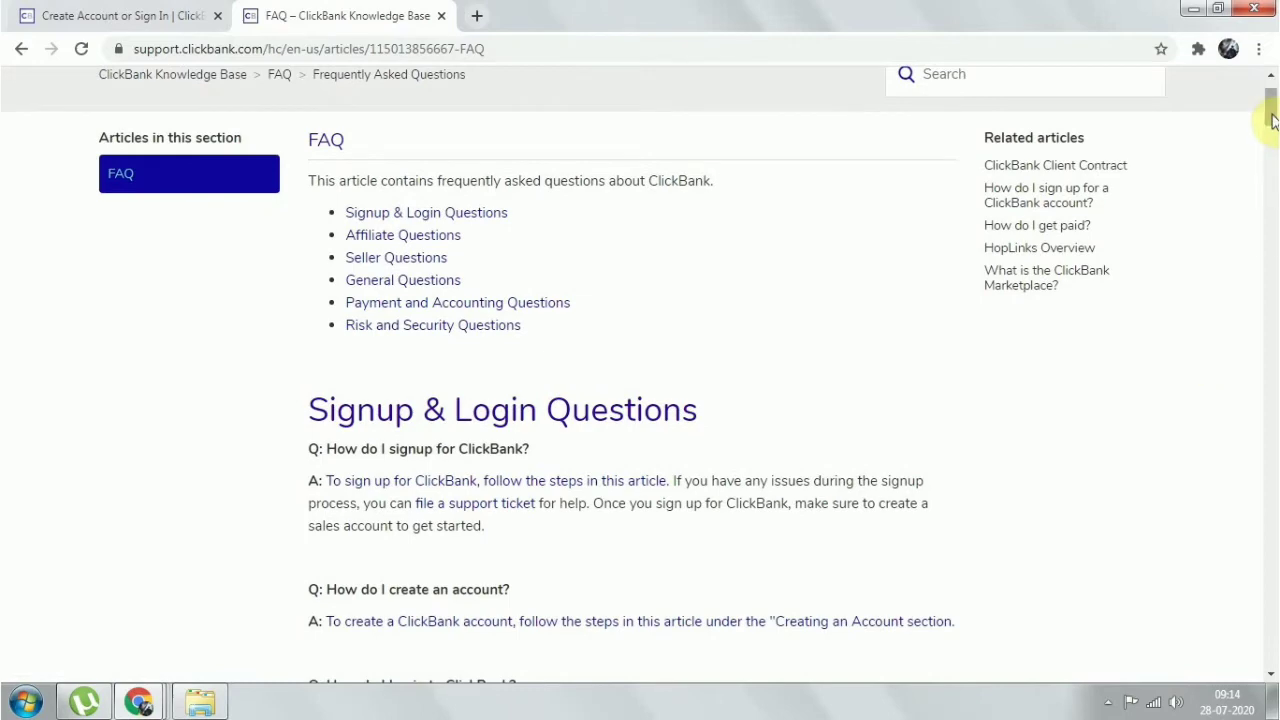
{"action": "left_click_drag", "start_coordinate": [1271, 114], "coordinate": [1121, 190]}
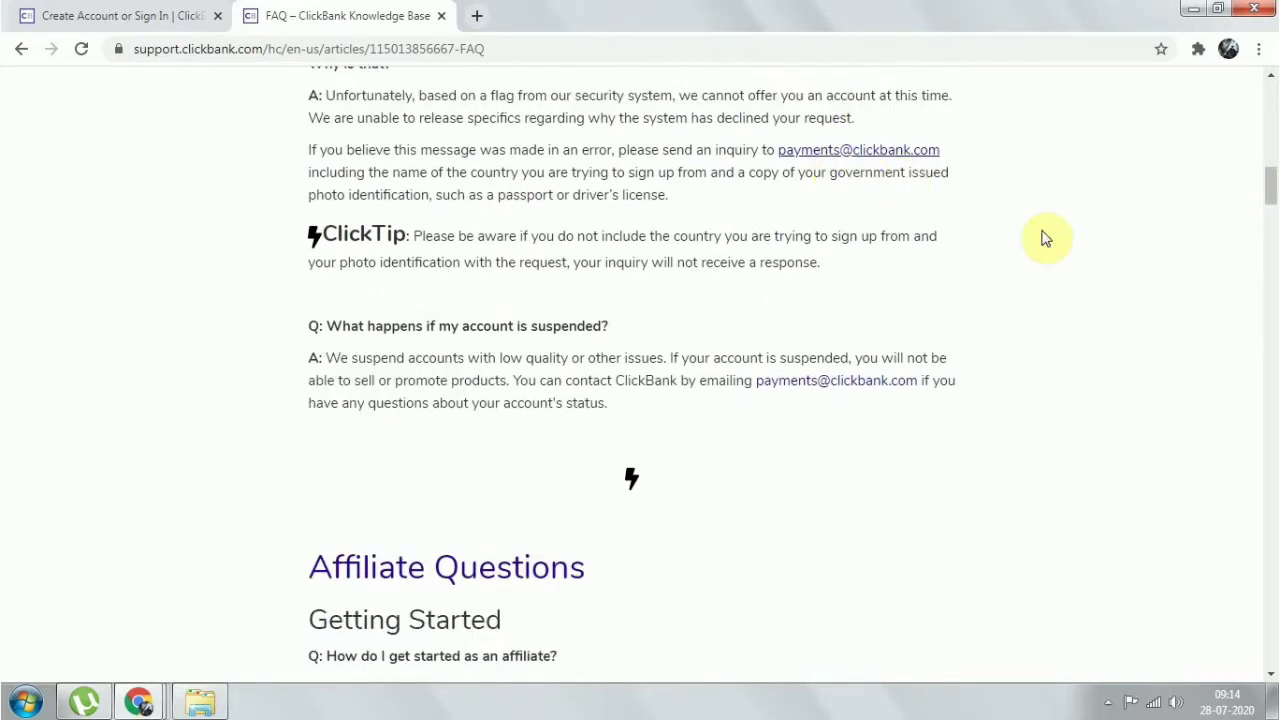
{"action": "scroll", "coordinate": [1070, 247], "scroll_direction": "up", "scroll_amount": 2}
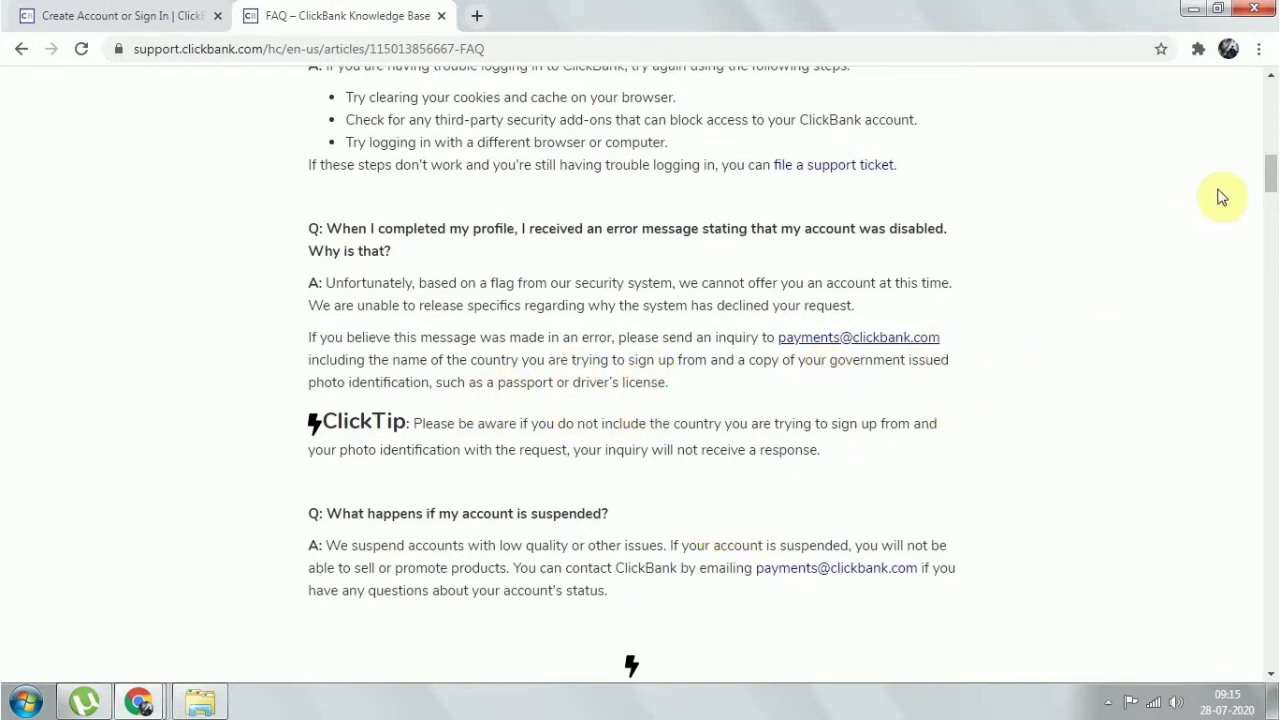
{"action": "scroll", "coordinate": [1270, 175], "scroll_direction": "up", "scroll_amount": 1}
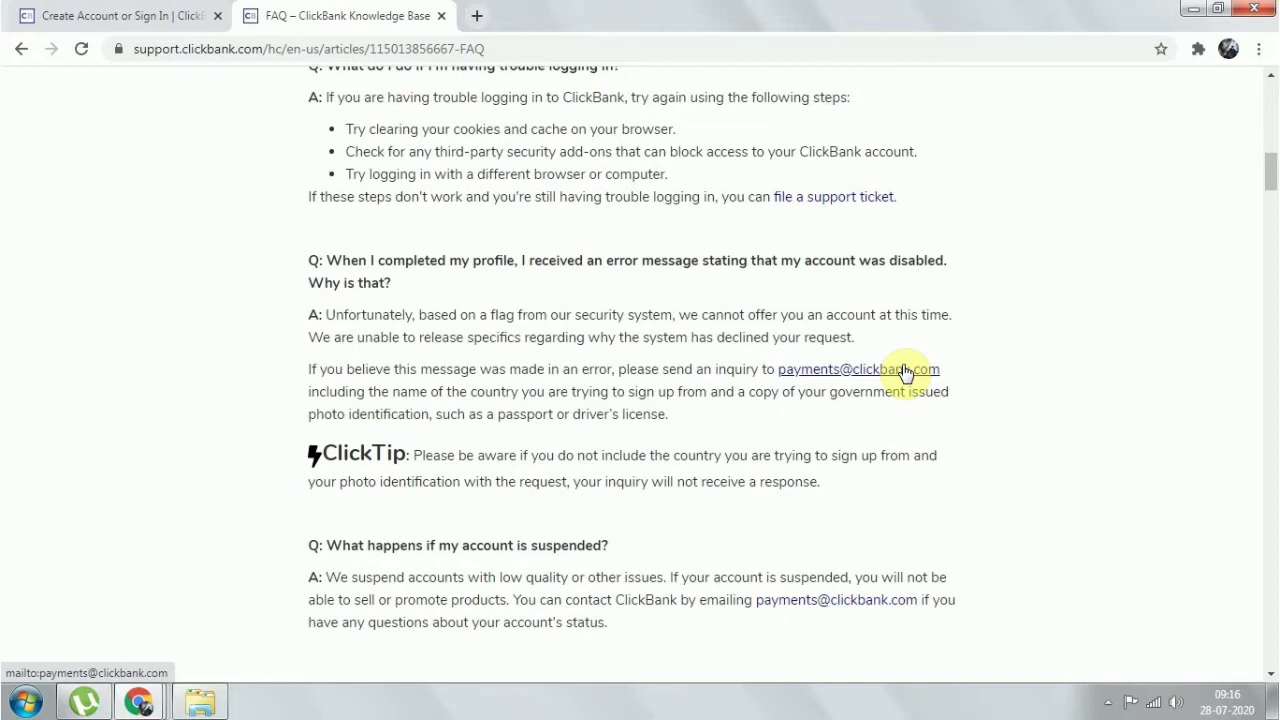
Search Google for gmail in a new browser tab, open the Gmail inbox and try to start a new message
{"action": "left_click", "coordinate": [477, 16]}
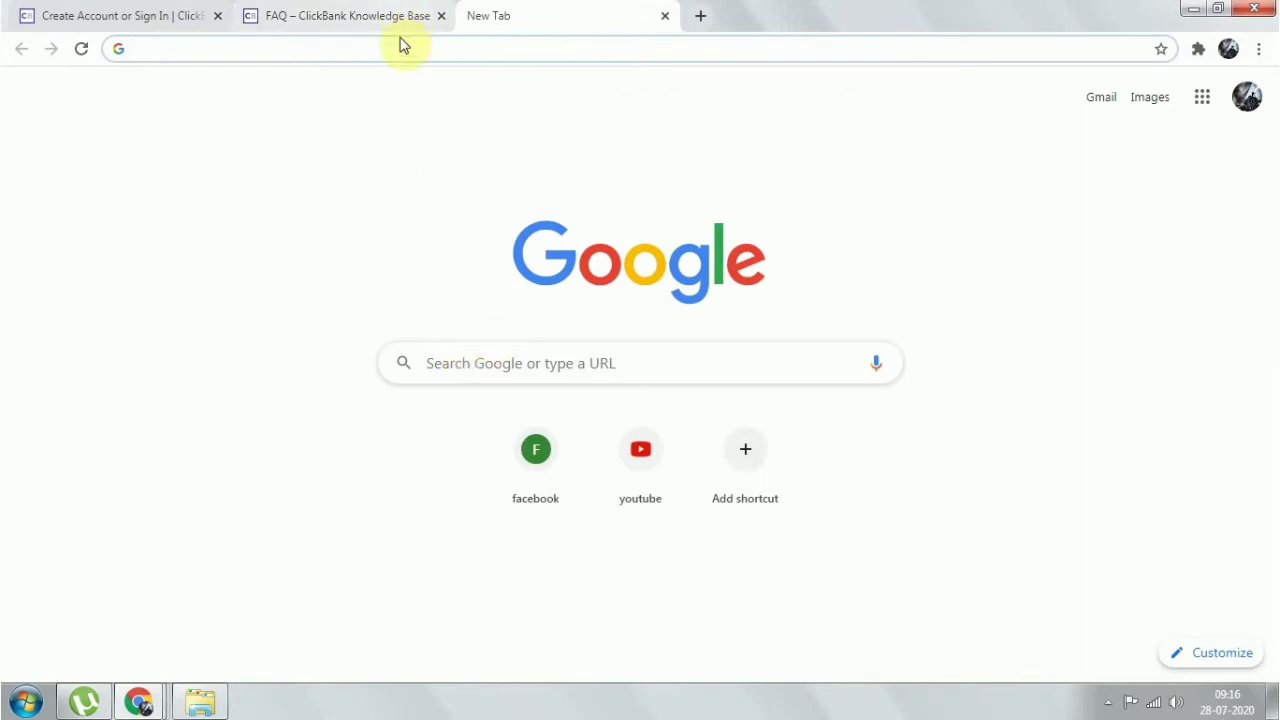
{"action": "left_click", "coordinate": [485, 358]}
{"action": "type", "text": "g"}
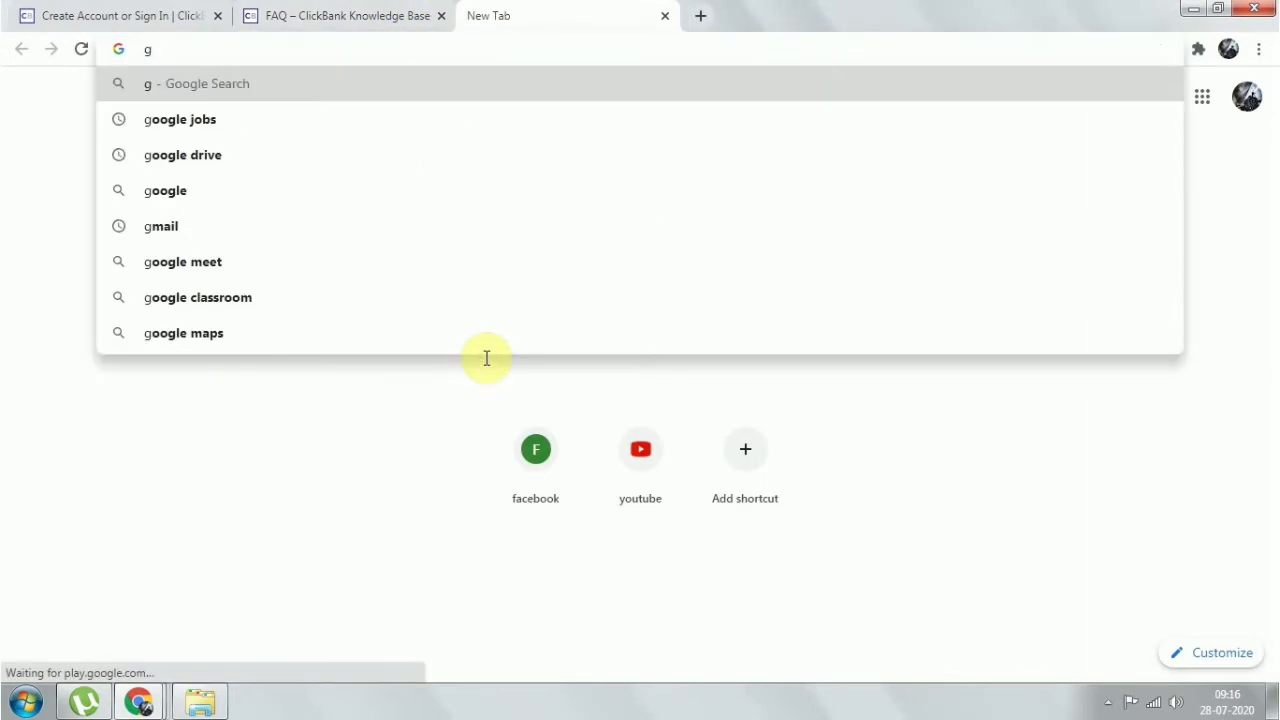
{"action": "type", "text": "mail"}
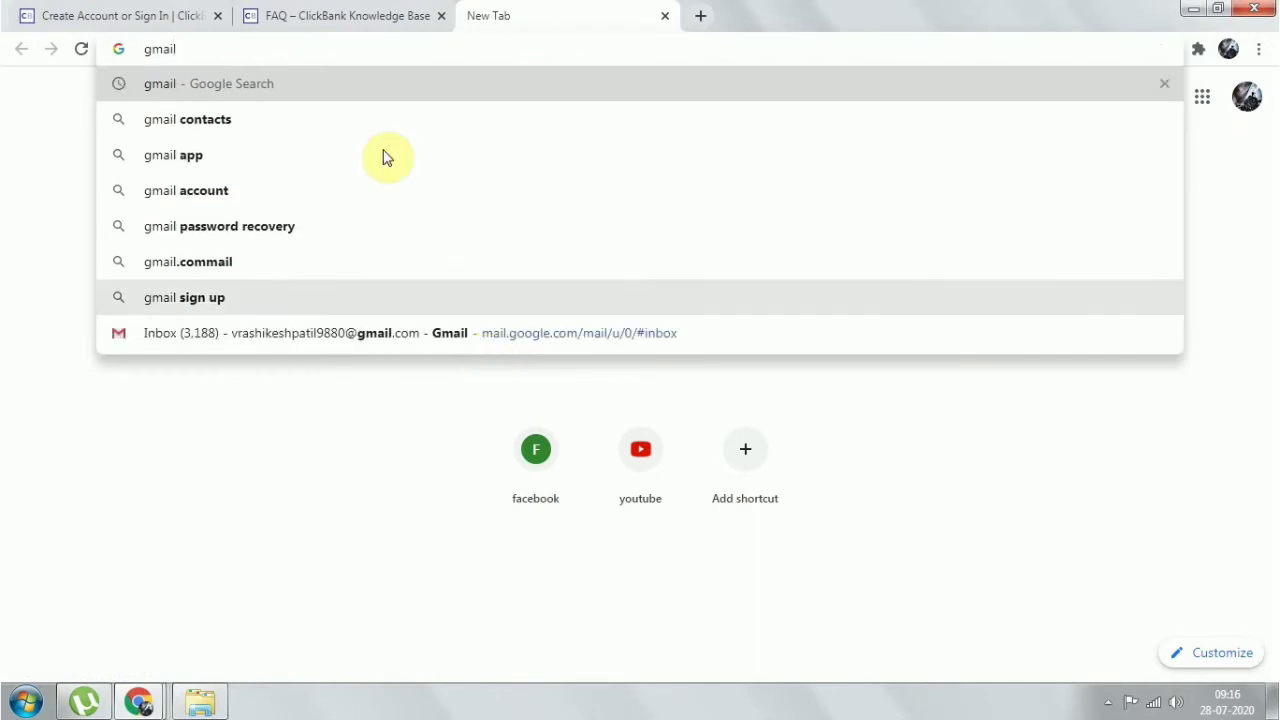
{"action": "left_click", "coordinate": [300, 85]}
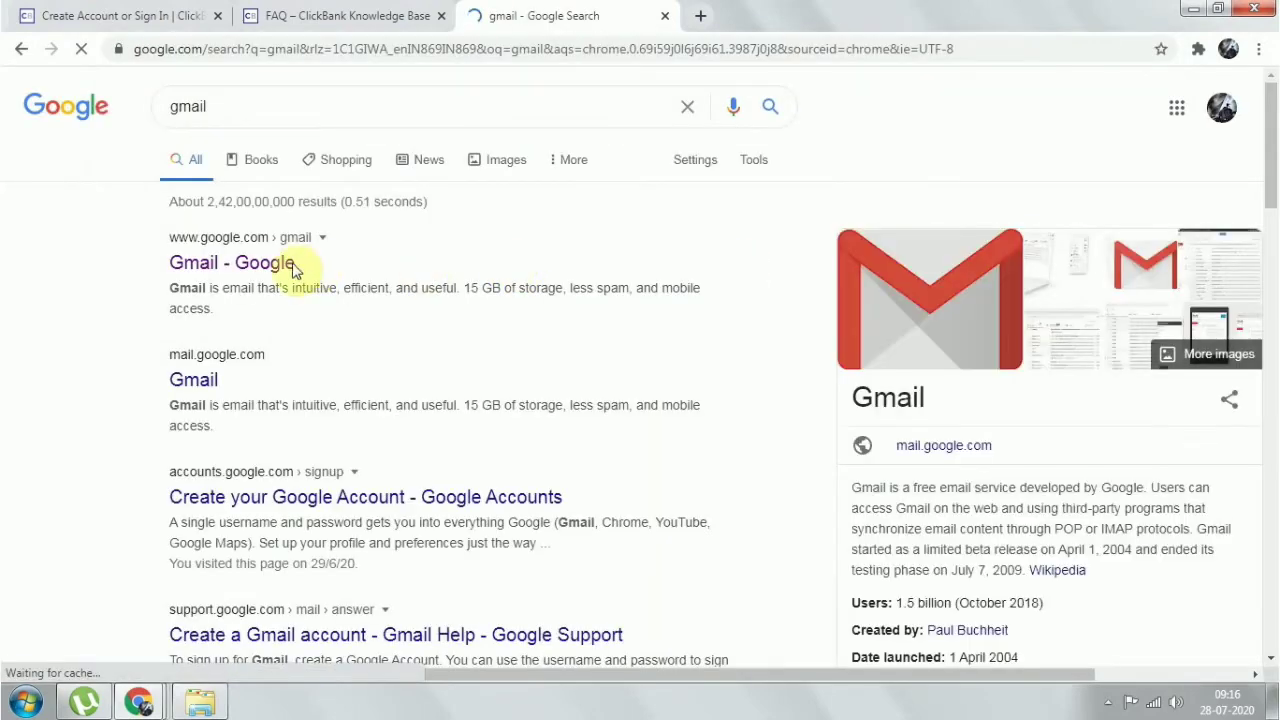
{"action": "left_click", "coordinate": [265, 264]}
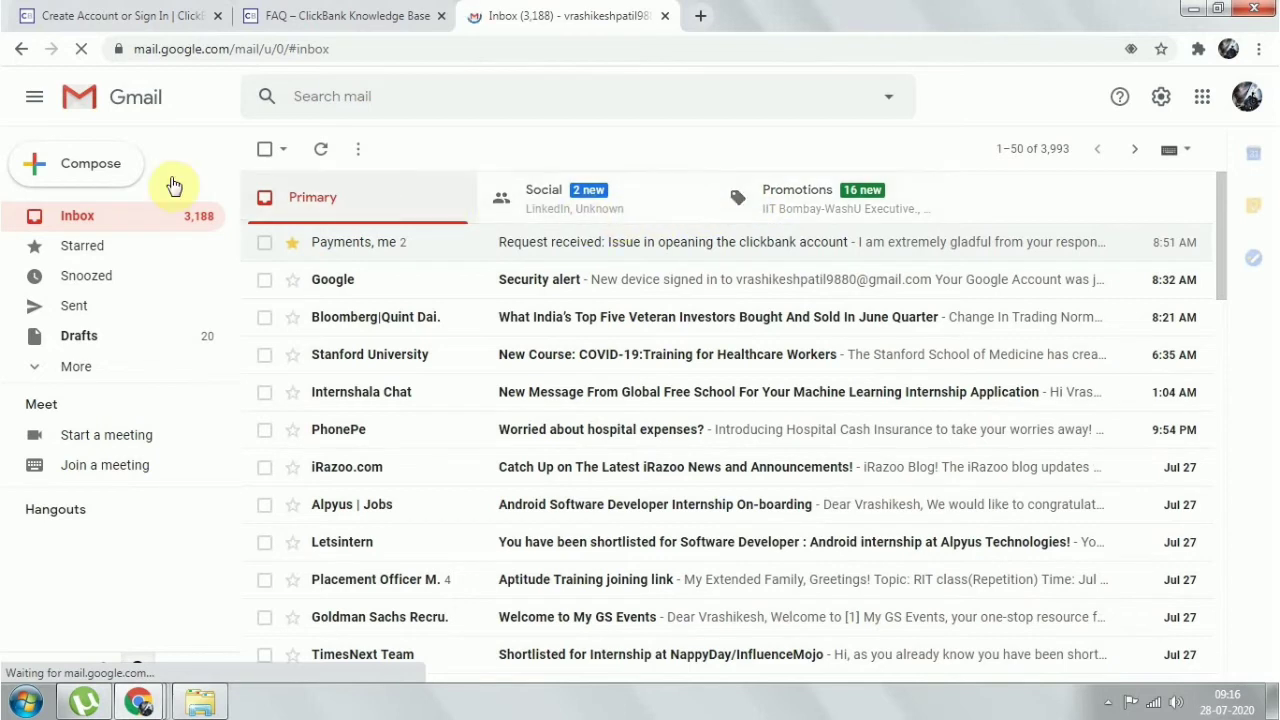
{"action": "left_click", "coordinate": [66, 172]}
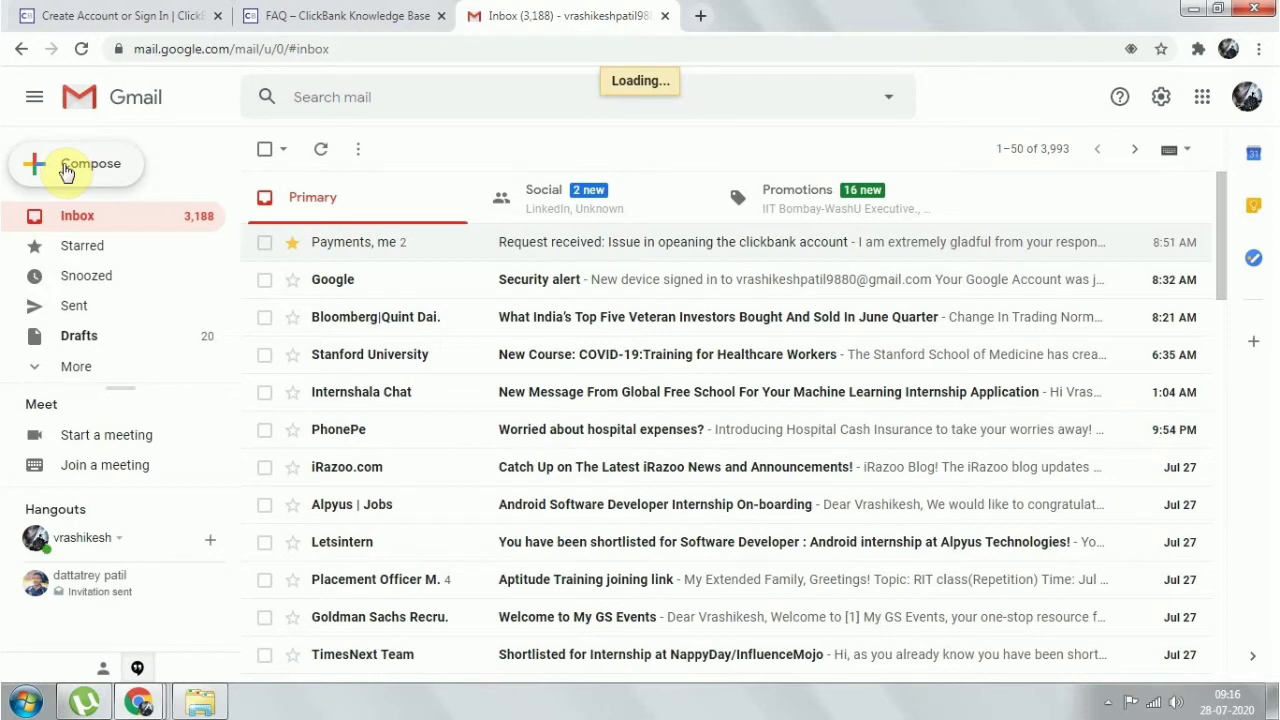
{"action": "left_click", "coordinate": [66, 172]}
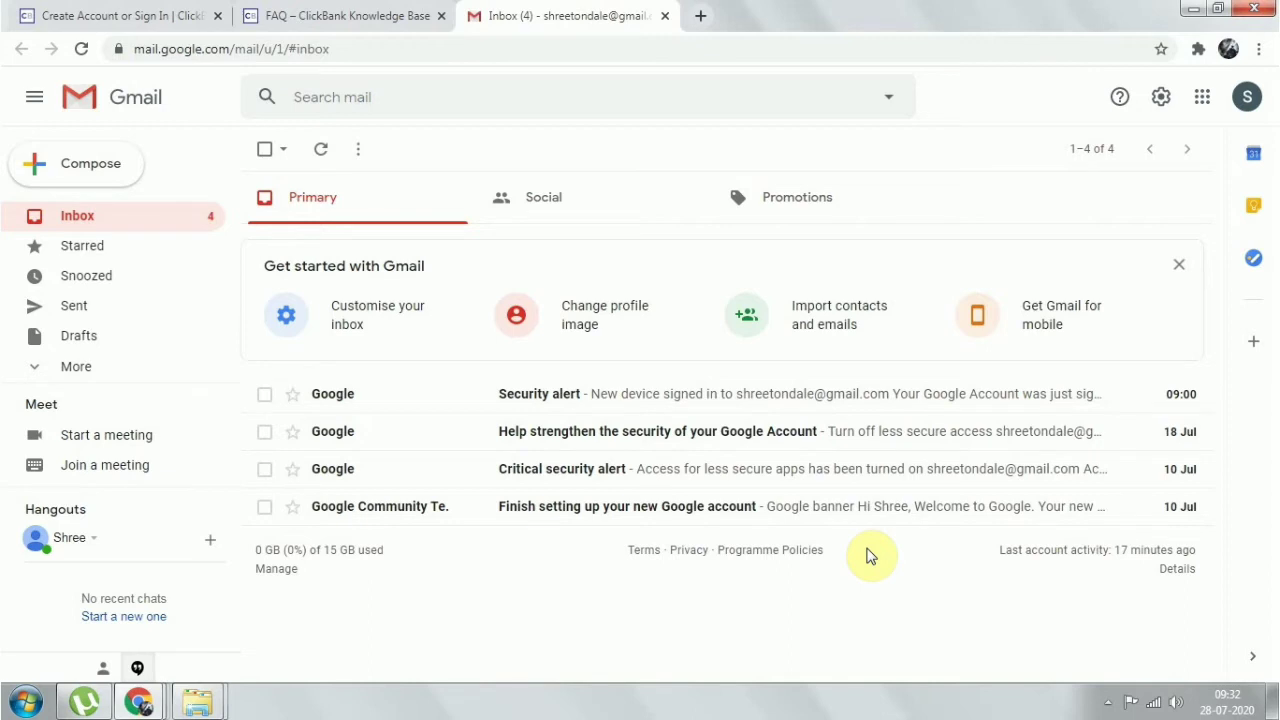
Copy ClickBank's payments e-mail address from the FAQ's disabled-account answer and make it the recipient of a new Gmail message
{"action": "left_click", "coordinate": [363, 28]}
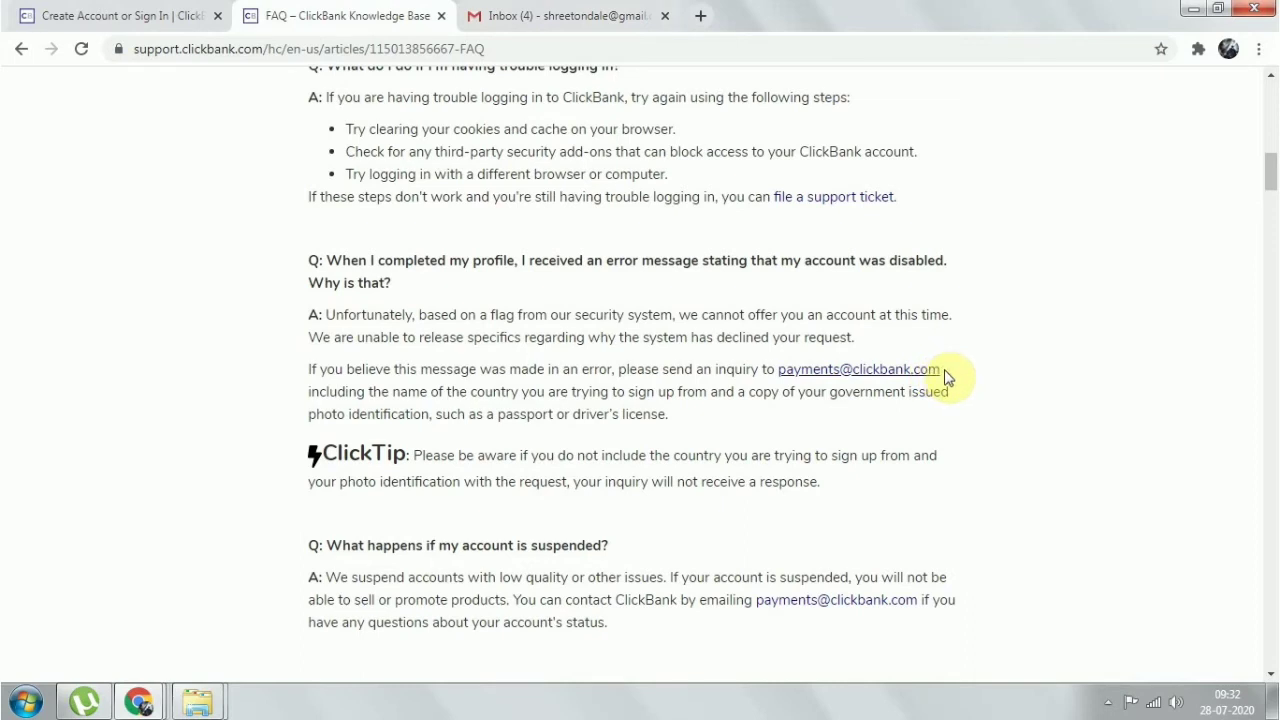
{"action": "left_click_drag", "start_coordinate": [944, 374], "coordinate": [772, 369]}
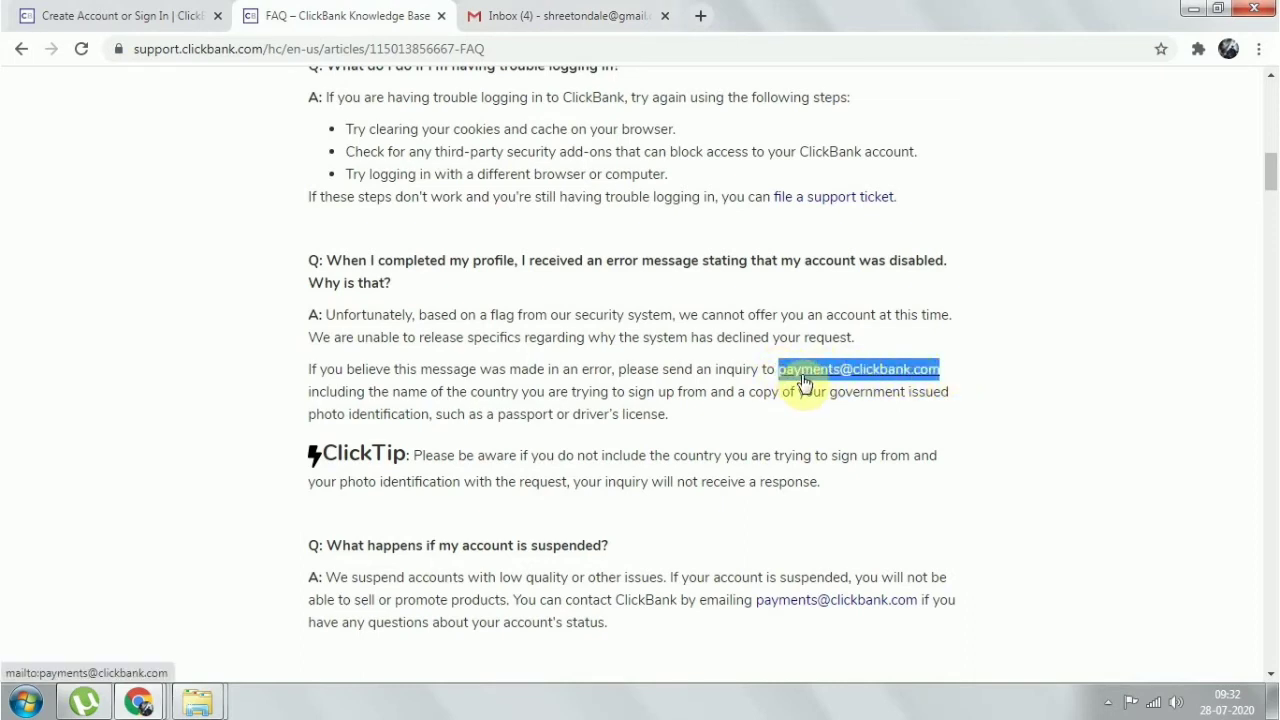
{"action": "right_click", "coordinate": [805, 381]}
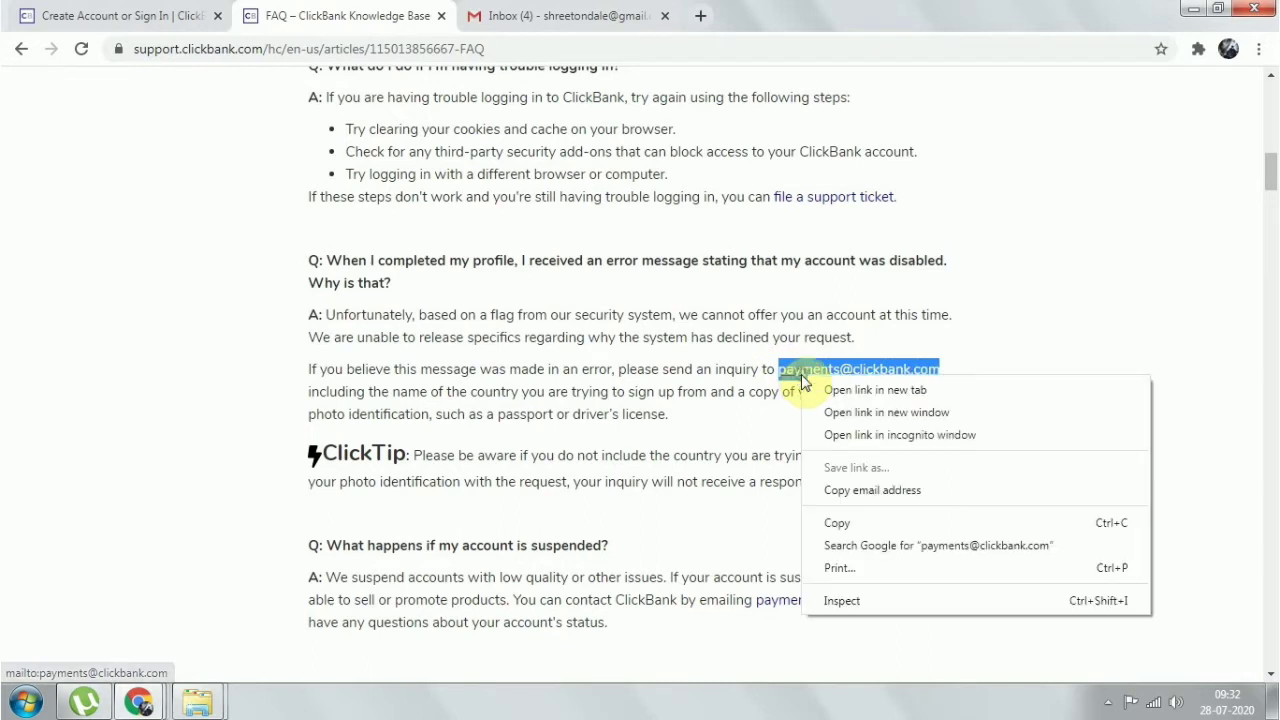
{"action": "left_click", "coordinate": [876, 527]}
{"action": "left_click", "coordinate": [595, 15]}
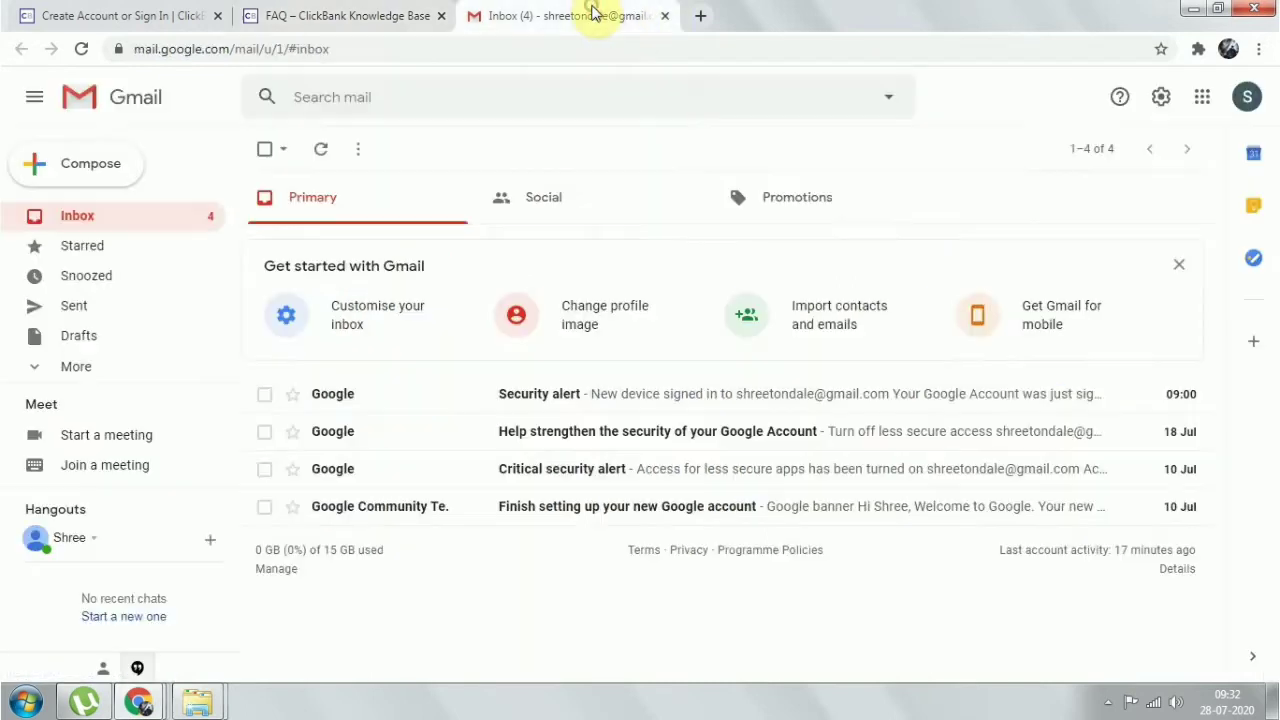
{"action": "left_click", "coordinate": [95, 165]}
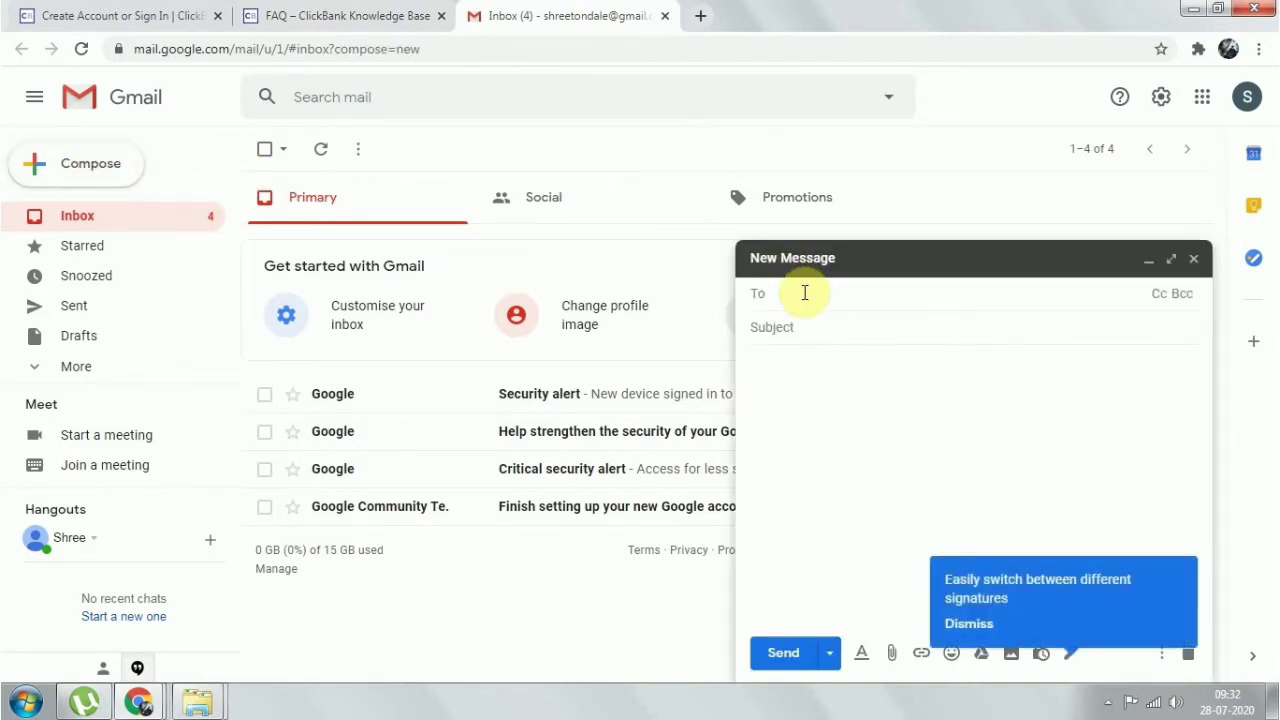
{"action": "key", "text": "ctrl+v"}
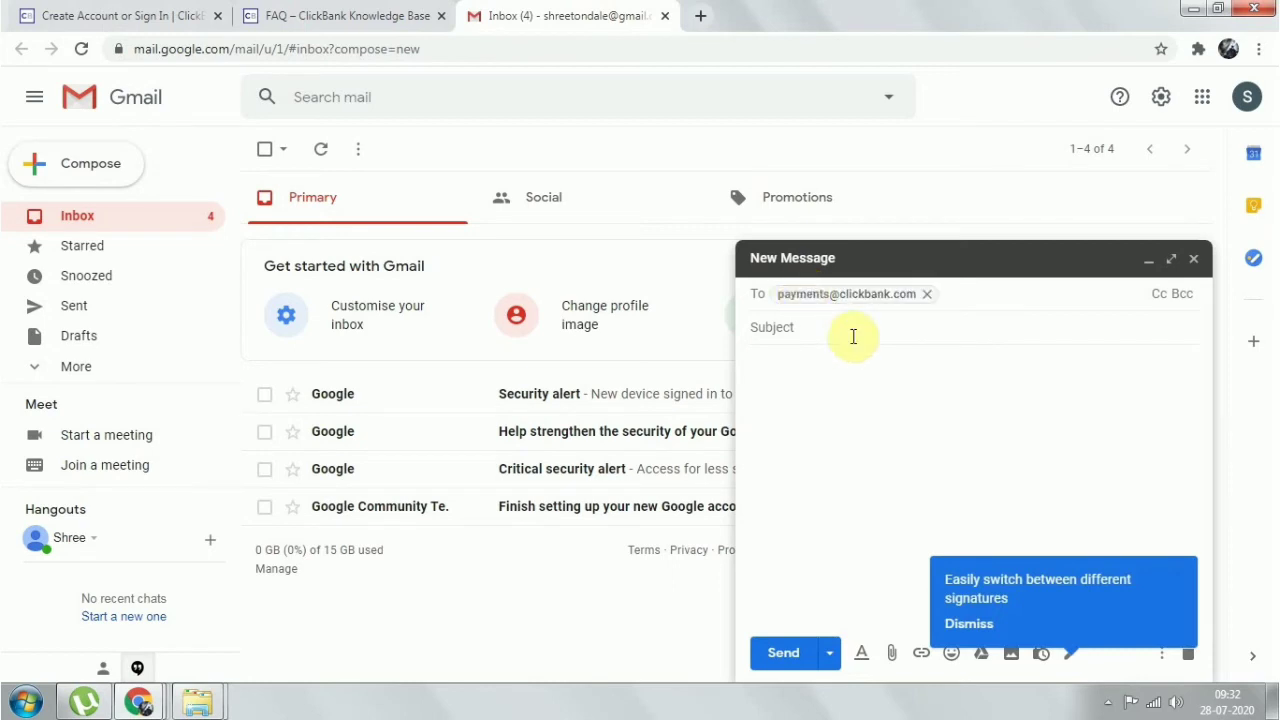
Dismiss the signatures tip and enter "issue in opeaning the click bank account" as the message's subject
{"action": "left_click", "coordinate": [837, 336]}
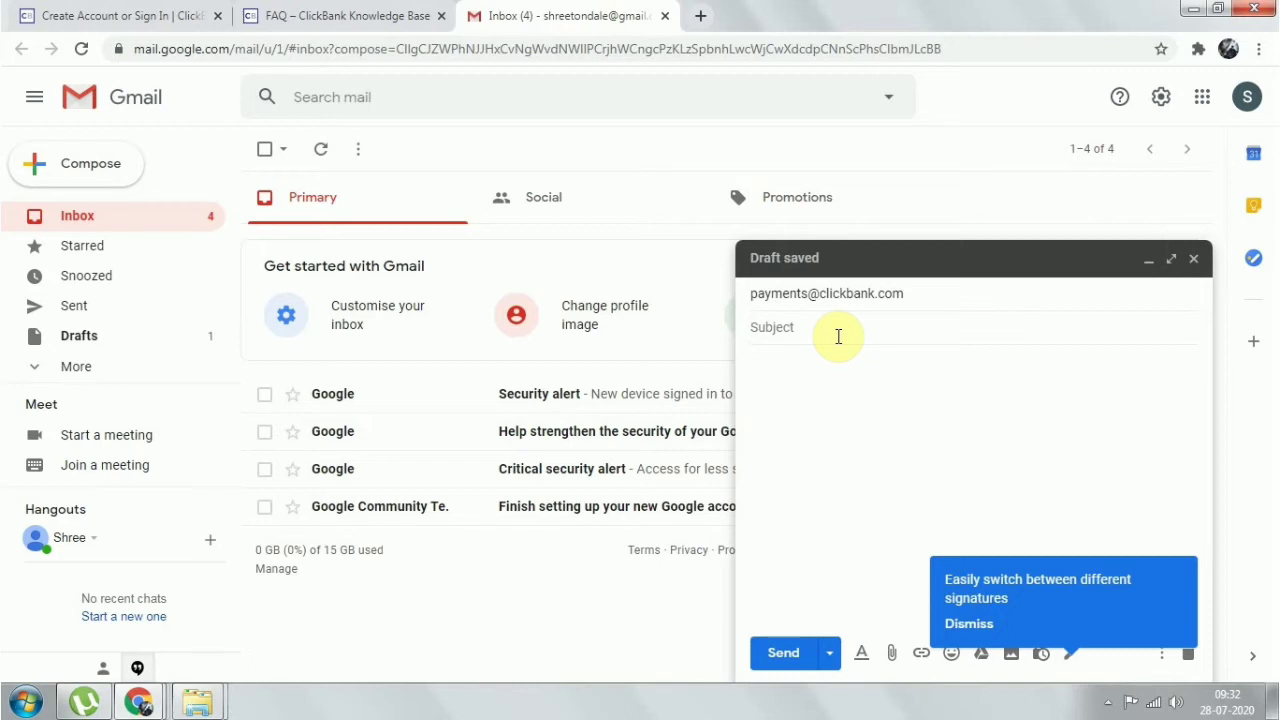
{"action": "left_click", "coordinate": [960, 625]}
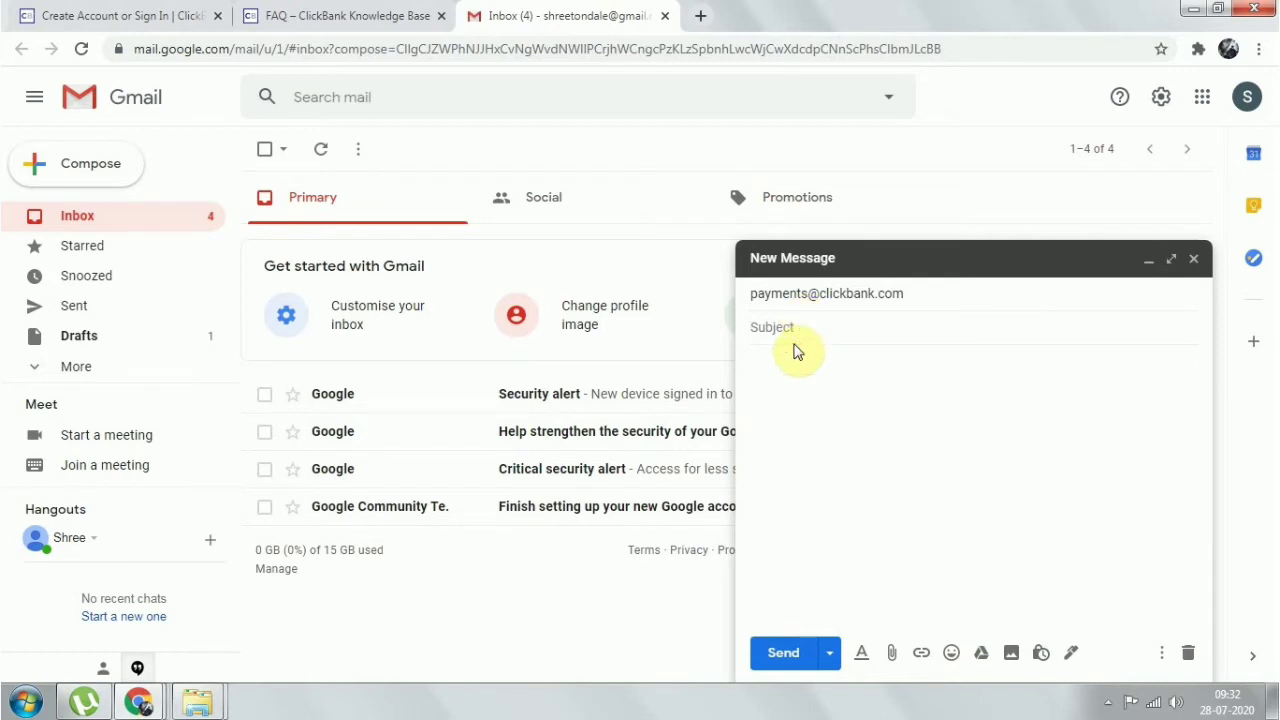
{"action": "type", "text": "issue in opeaning "}
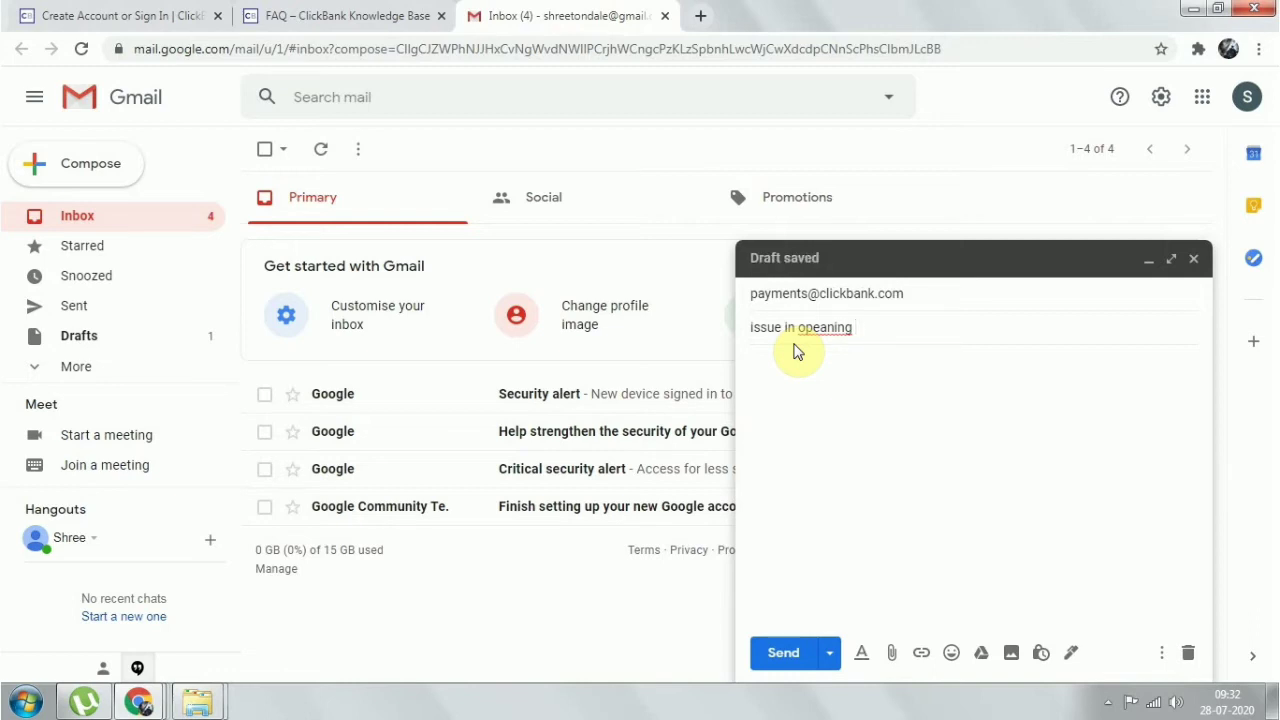
{"action": "type", "text": "the click "}
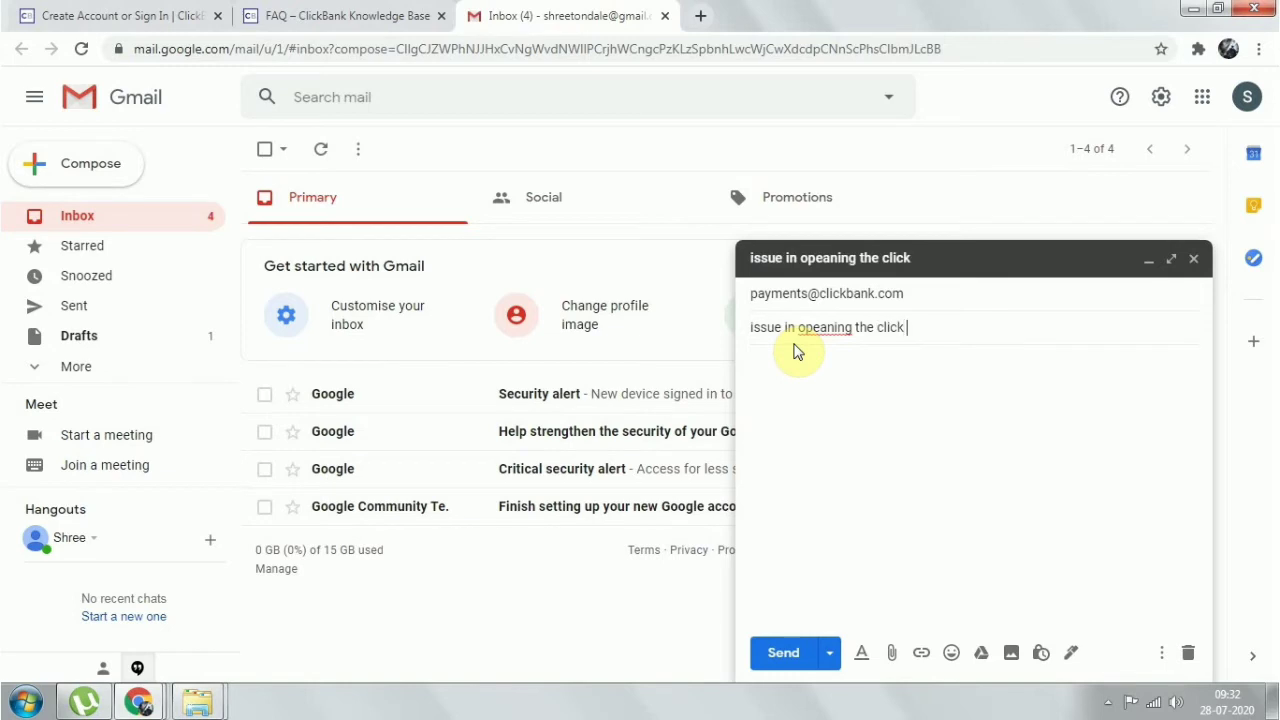
{"action": "type", "text": "bank account"}
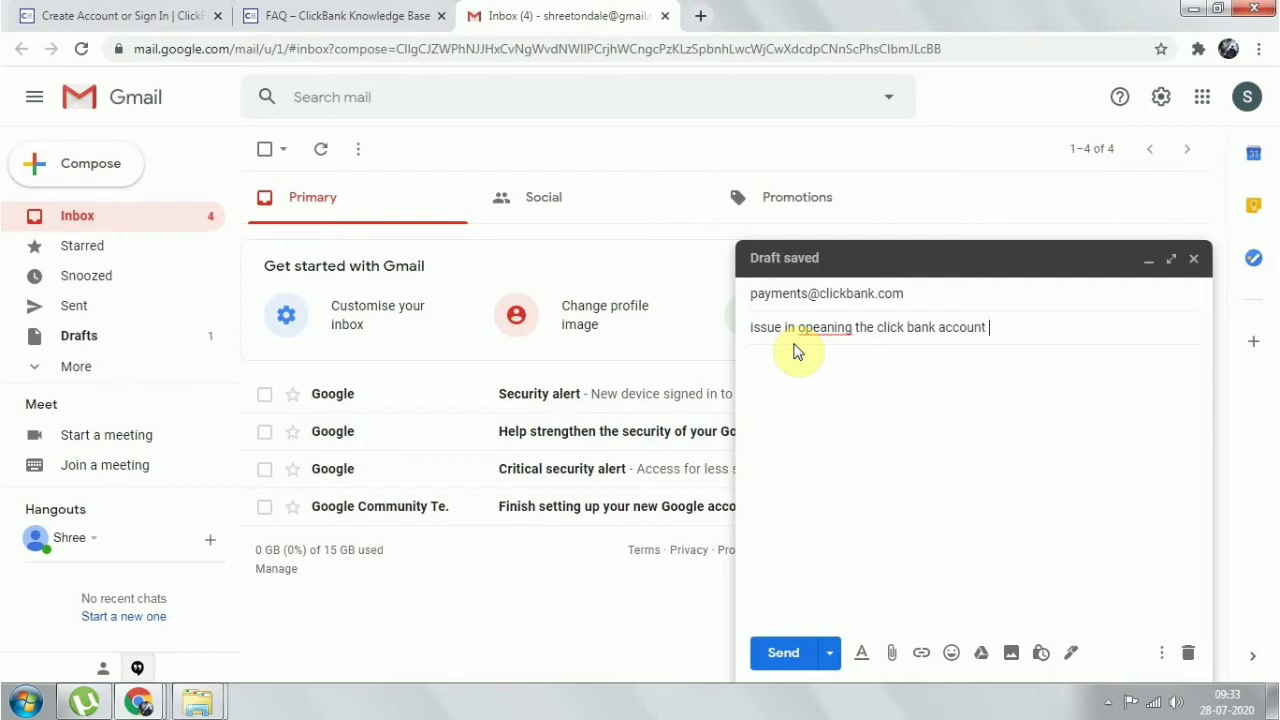
Begin the message body with the greeting "Hello sir" and an indented line below it reading "i am xyz living in india"
{"action": "left_click", "coordinate": [796, 365]}
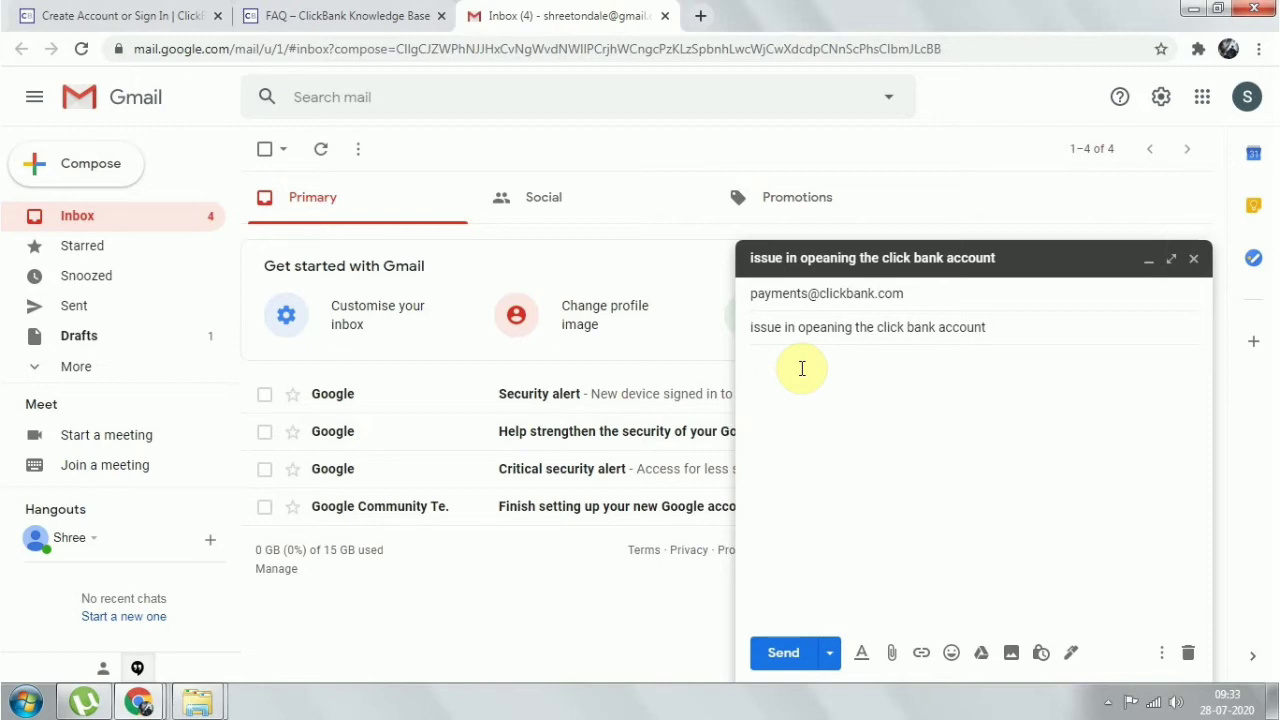
{"action": "type", "text": "He"}
{"action": "type", "text": "llo sir  "}
{"action": "type", "text": "            i am "}
{"action": "type", "text": "xy"}
{"action": "type", "text": "z"}
{"action": "type", "text": " li"}
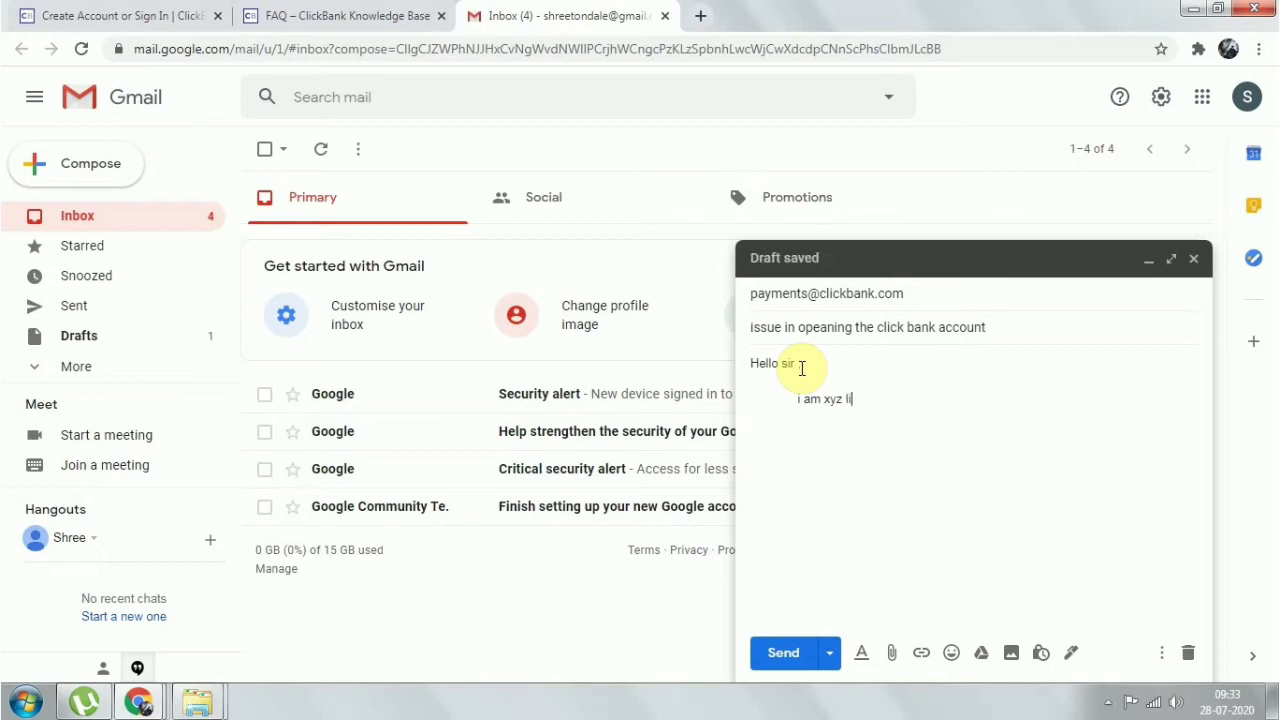
{"action": "type", "text": "ving in india"}
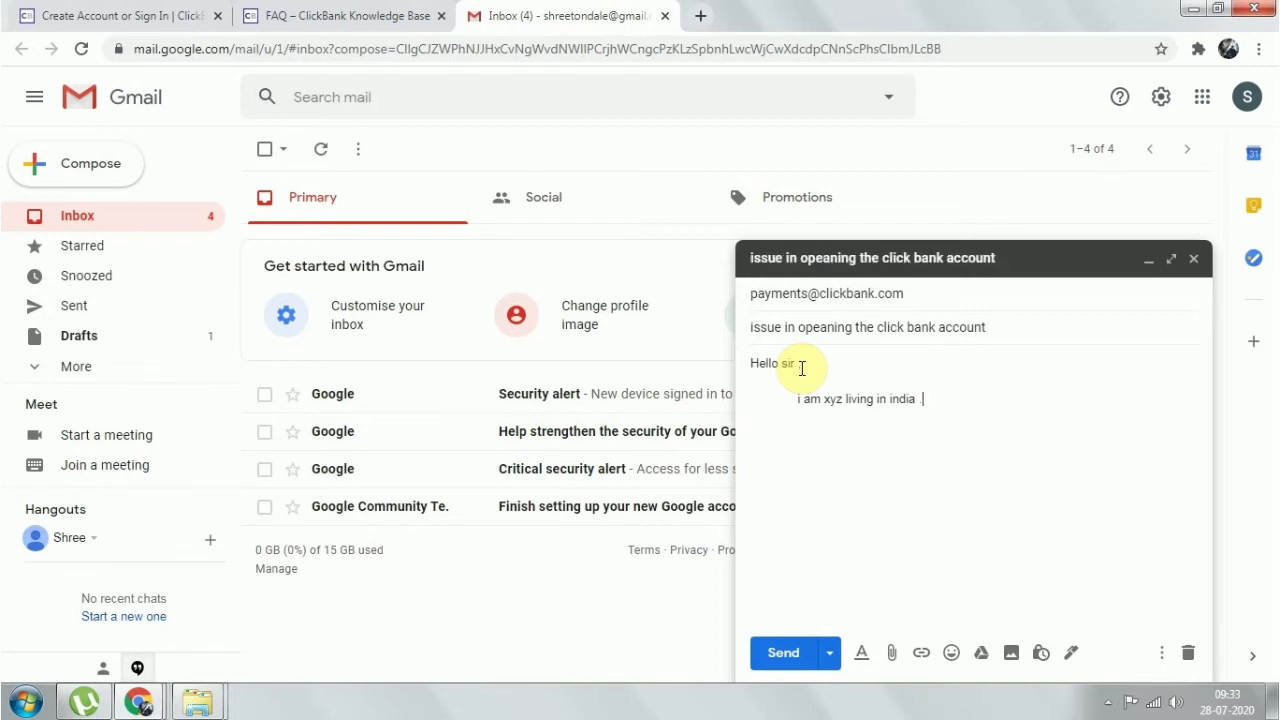
End the introduction with a period and continue the line with "i am a full time affiliate marketer"
{"action": "type", "text": "  i am"}
{"action": "key", "text": "Left"}
{"action": "key", "text": "Left"}
{"action": "key", "text": "Left"}
{"action": "key", "text": "Left"}
{"action": "key", "text": "Left"}
{"action": "type", "text": ". i am a fi"}
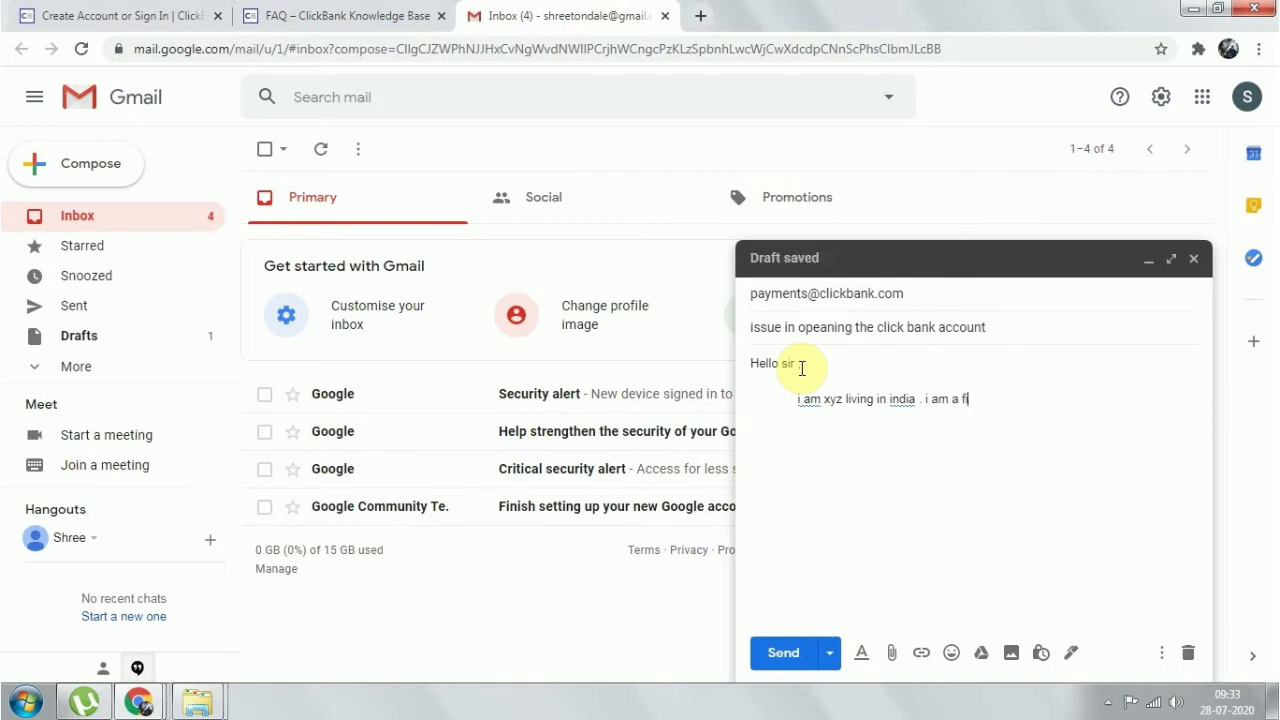
{"action": "key", "text": "BackSpace"}
{"action": "type", "text": "ull time "}
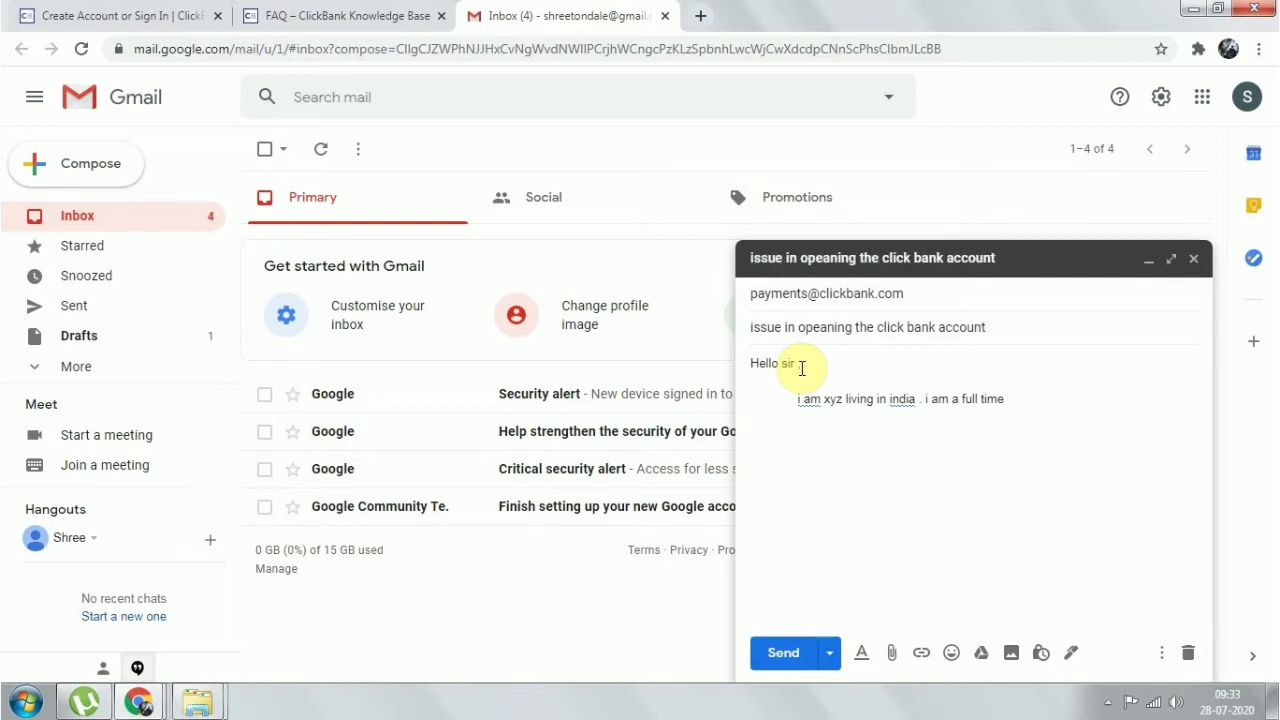
{"action": "type", "text": "aff"}
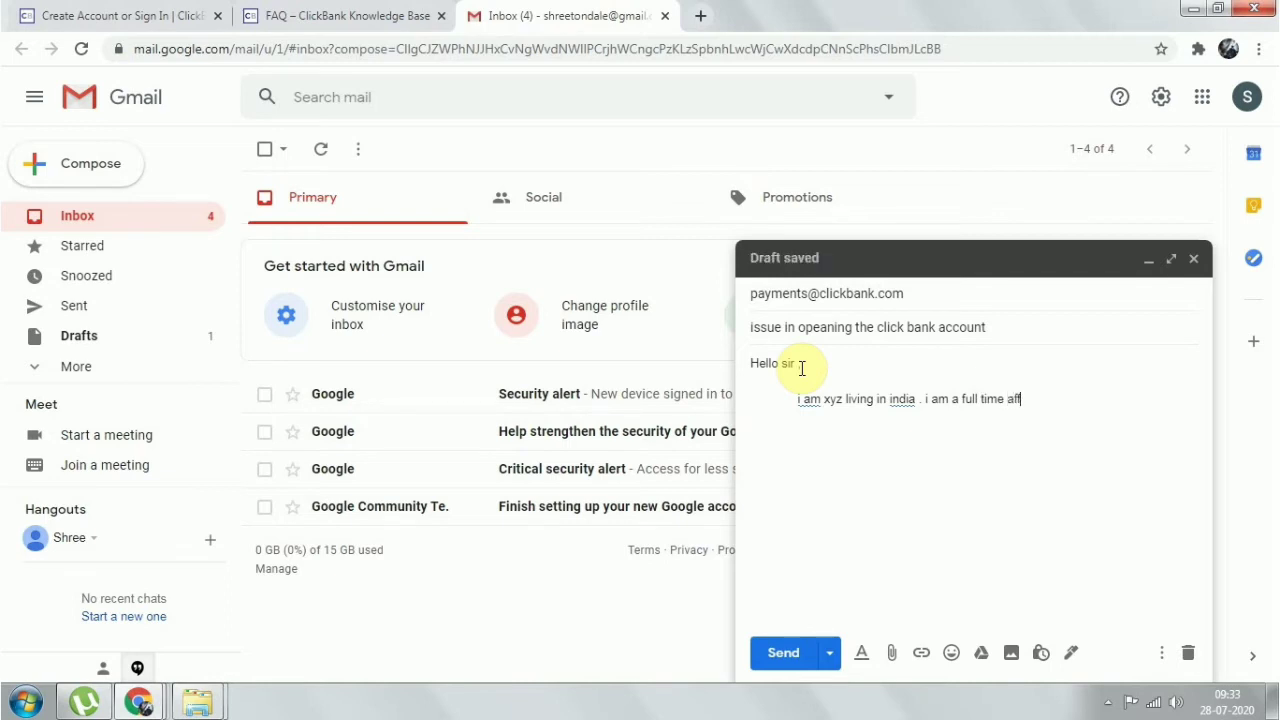
{"action": "type", "text": "iliate marketer"}
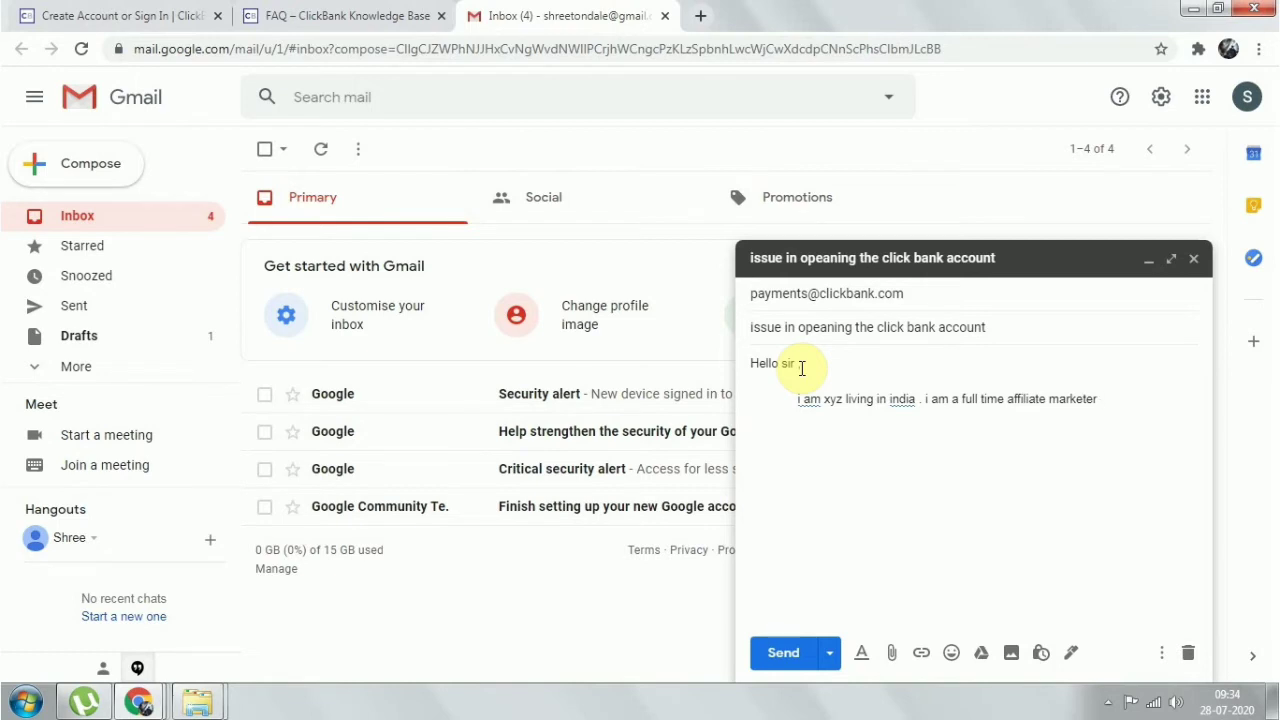
Complete the sentence with "with a 3 year experience in affiliate program.", add a comma after the greeting and dismiss the Smart Compose tip
{"action": "type", "text": "with a 3 year expe"}
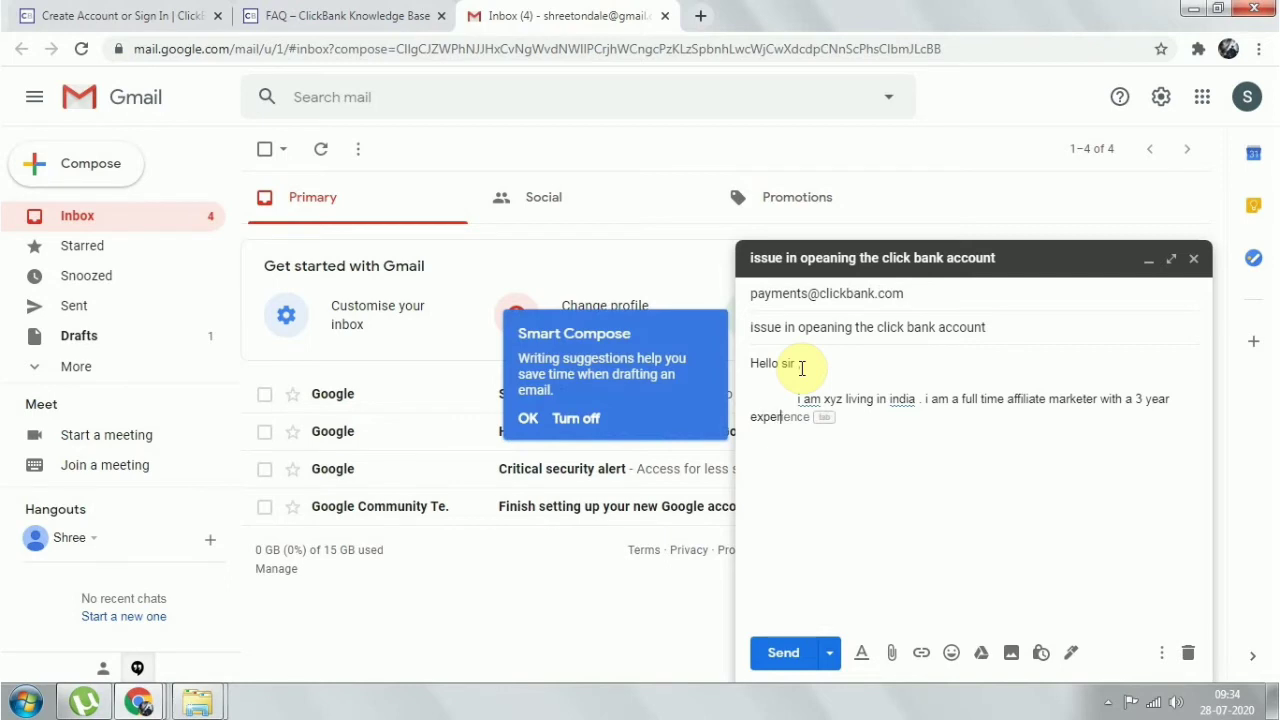
{"action": "key", "text": "Tab"}
{"action": "left_click", "coordinate": [801, 365]}
{"action": "type", "text": ","}
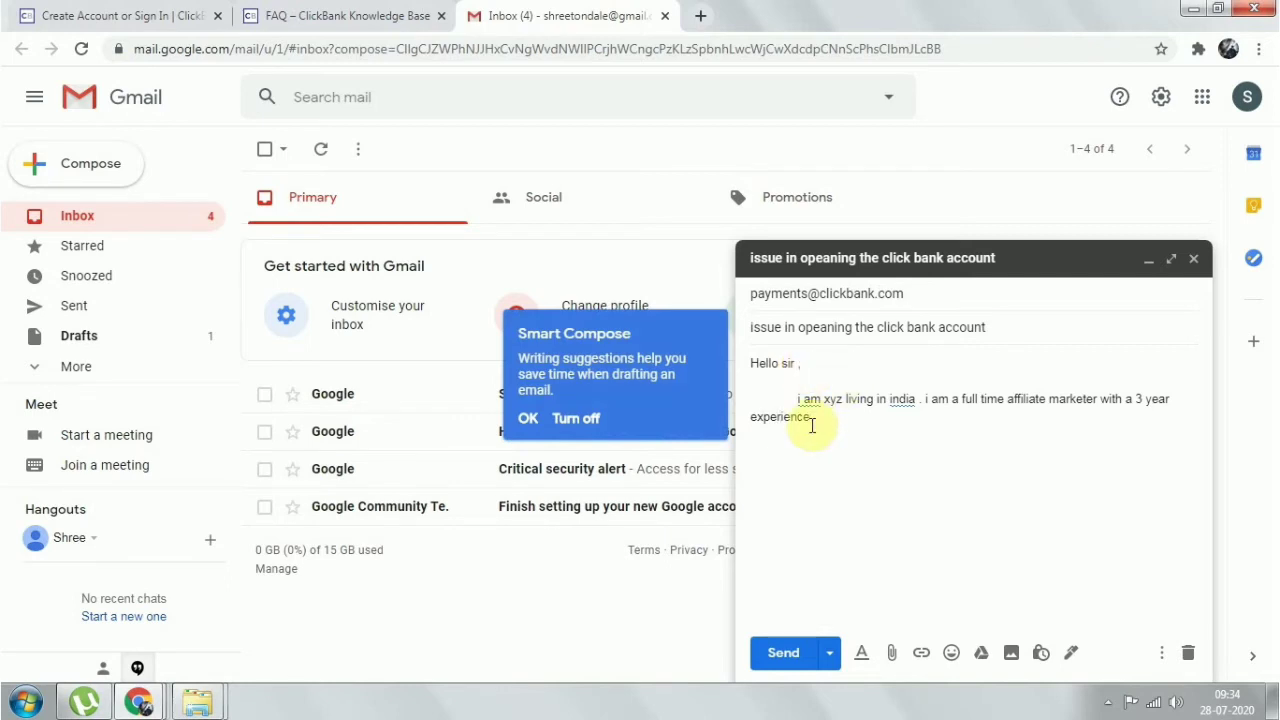
{"action": "left_click", "coordinate": [530, 420]}
{"action": "left_click", "coordinate": [822, 420]}
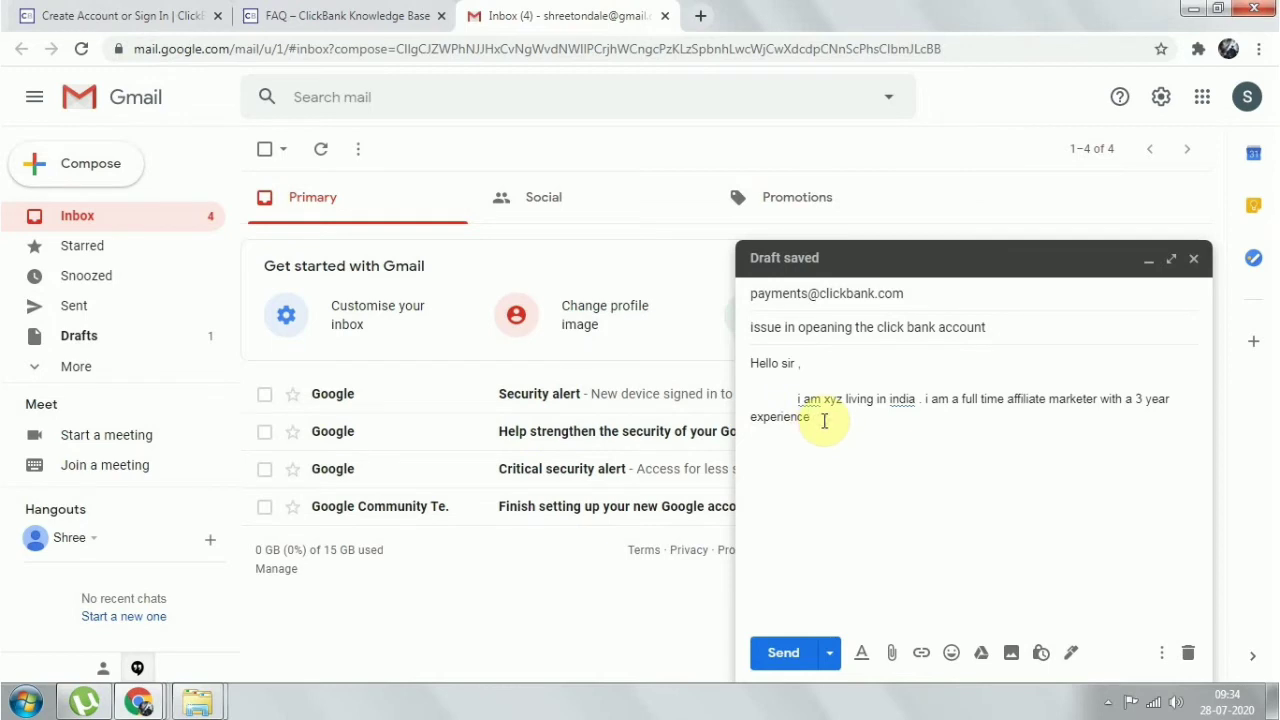
{"action": "type", "text": "in affi"}
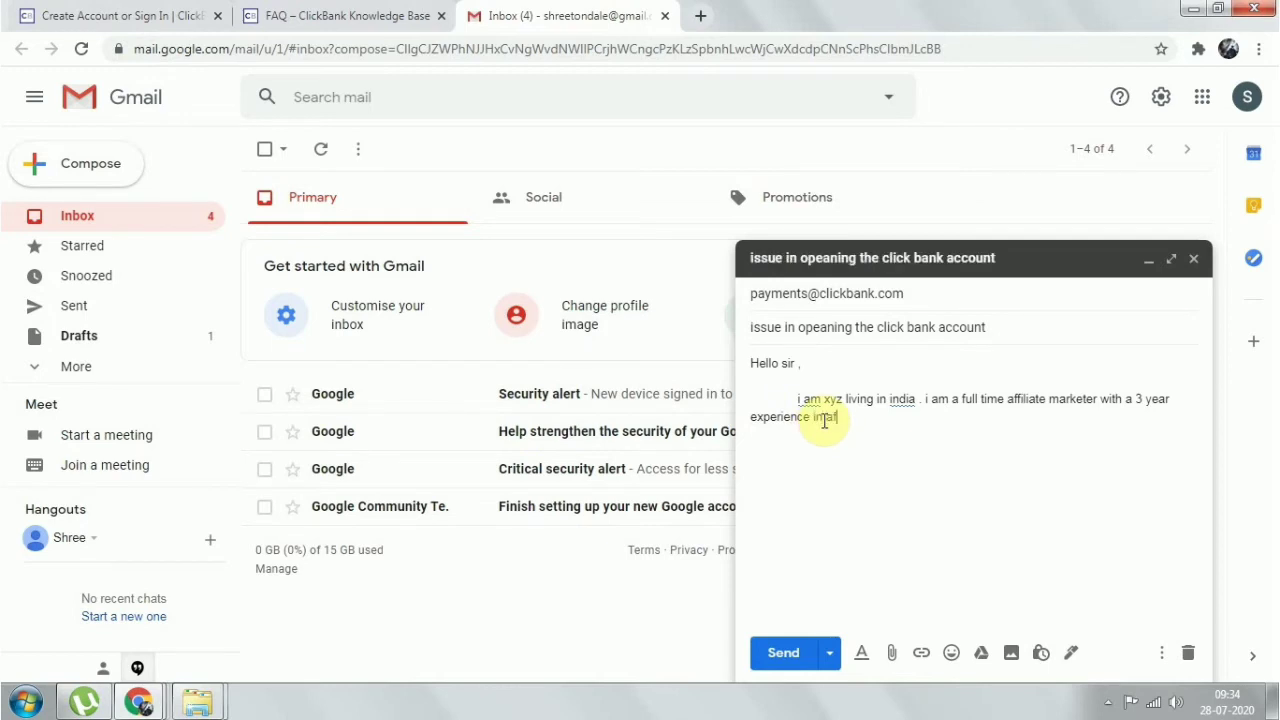
{"action": "type", "text": "liate"}
{"action": "key", "text": "Tab"}
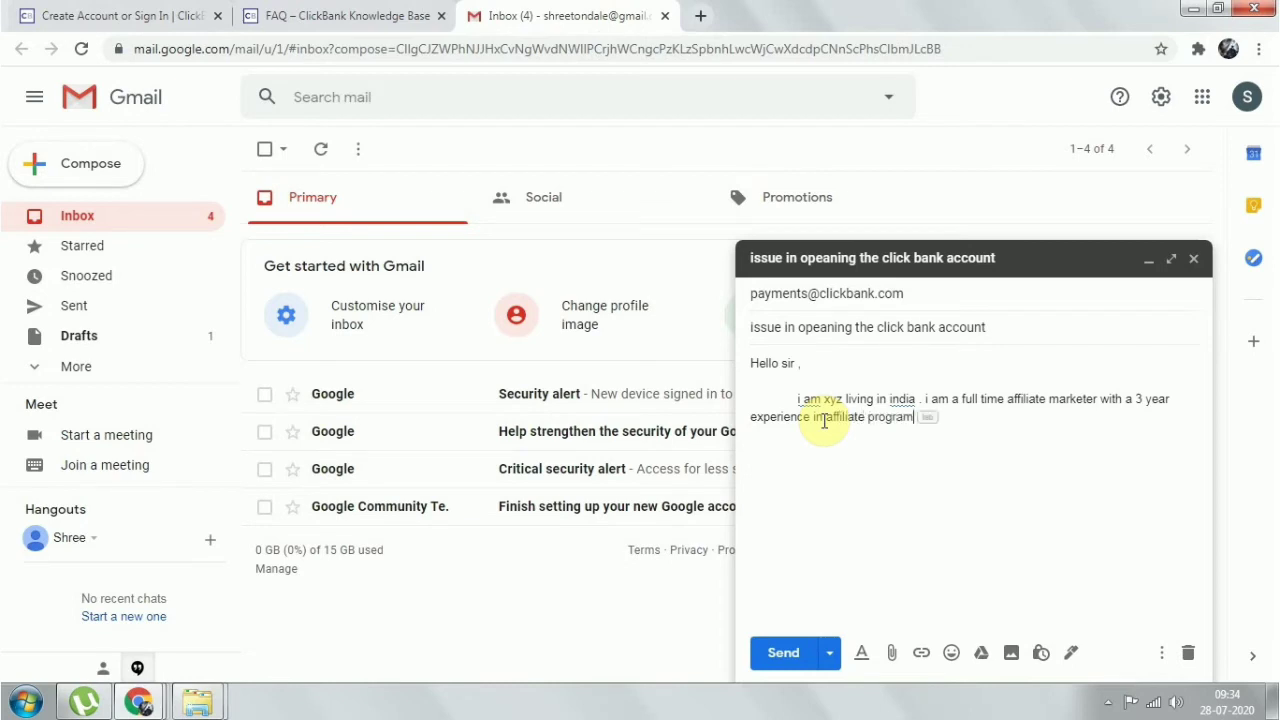
{"action": "type", "text": "."}
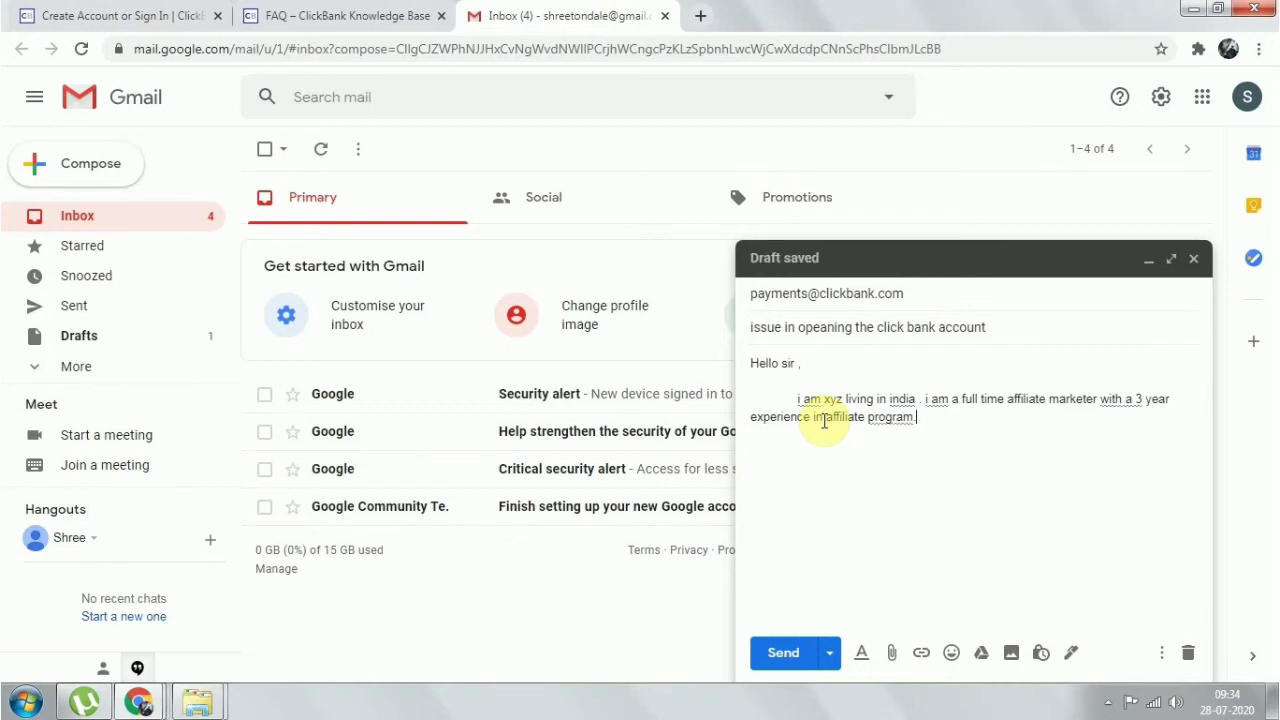
Continue the message body with "now i am very much interested in working as a affiliate in your company"
{"action": "type", "text": "now i am ver"}
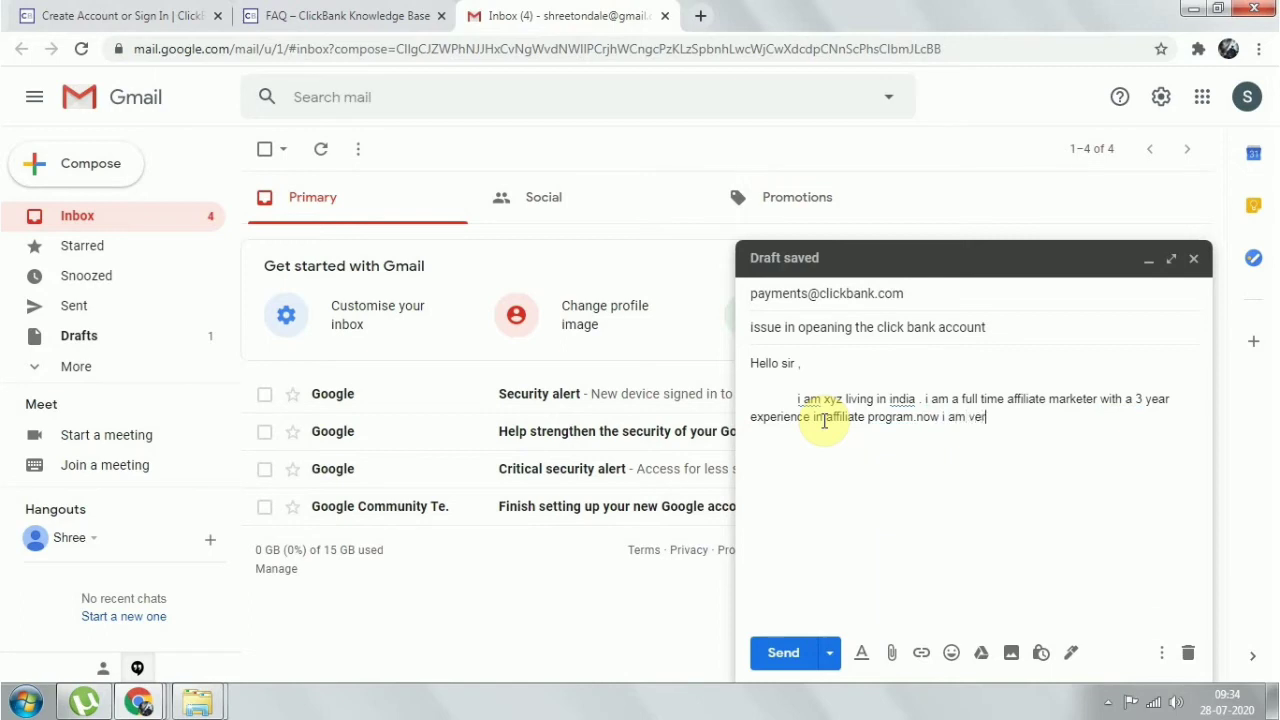
{"action": "type", "text": "y much"}
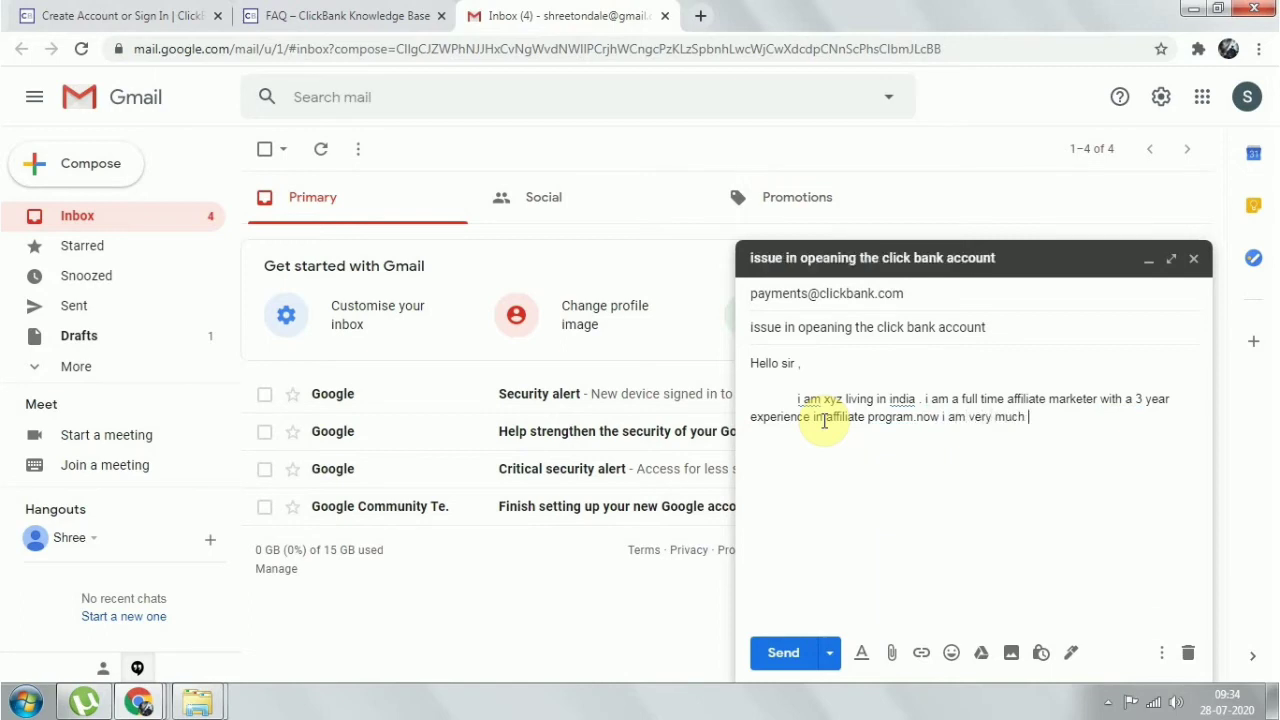
{"action": "type", "text": " interested in working "}
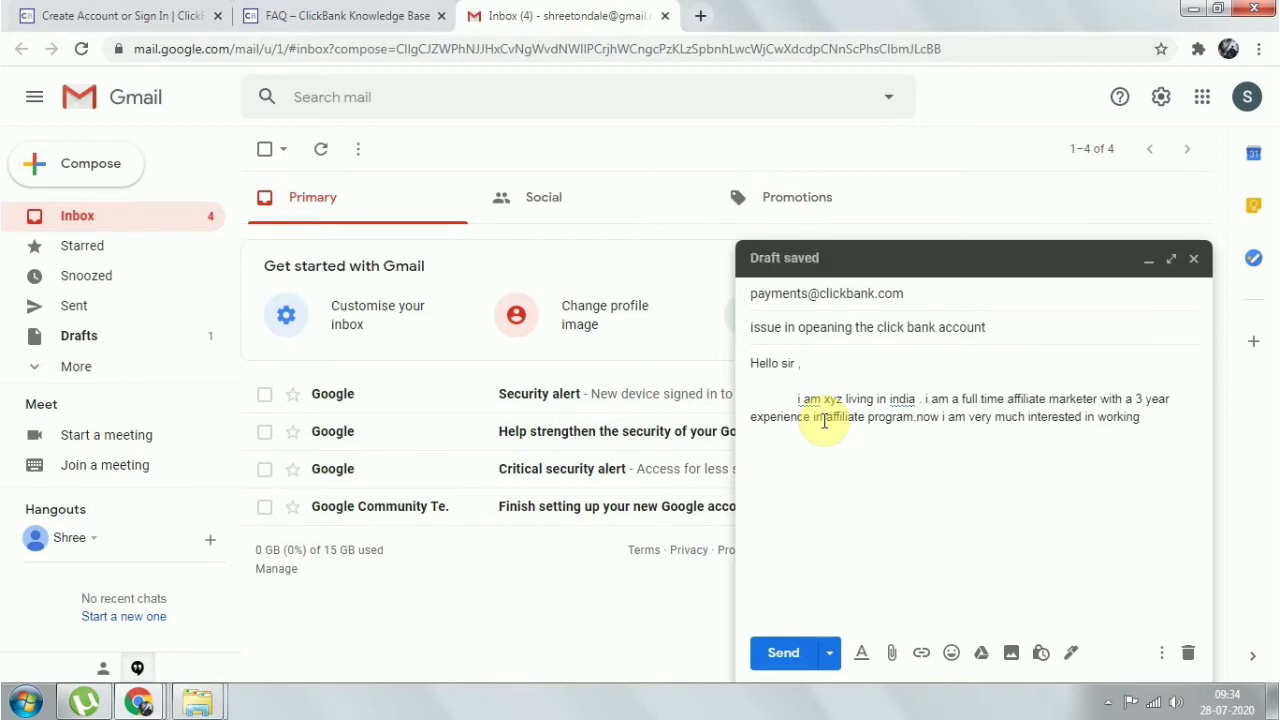
{"action": "type", "text": "as a affiliate in your "}
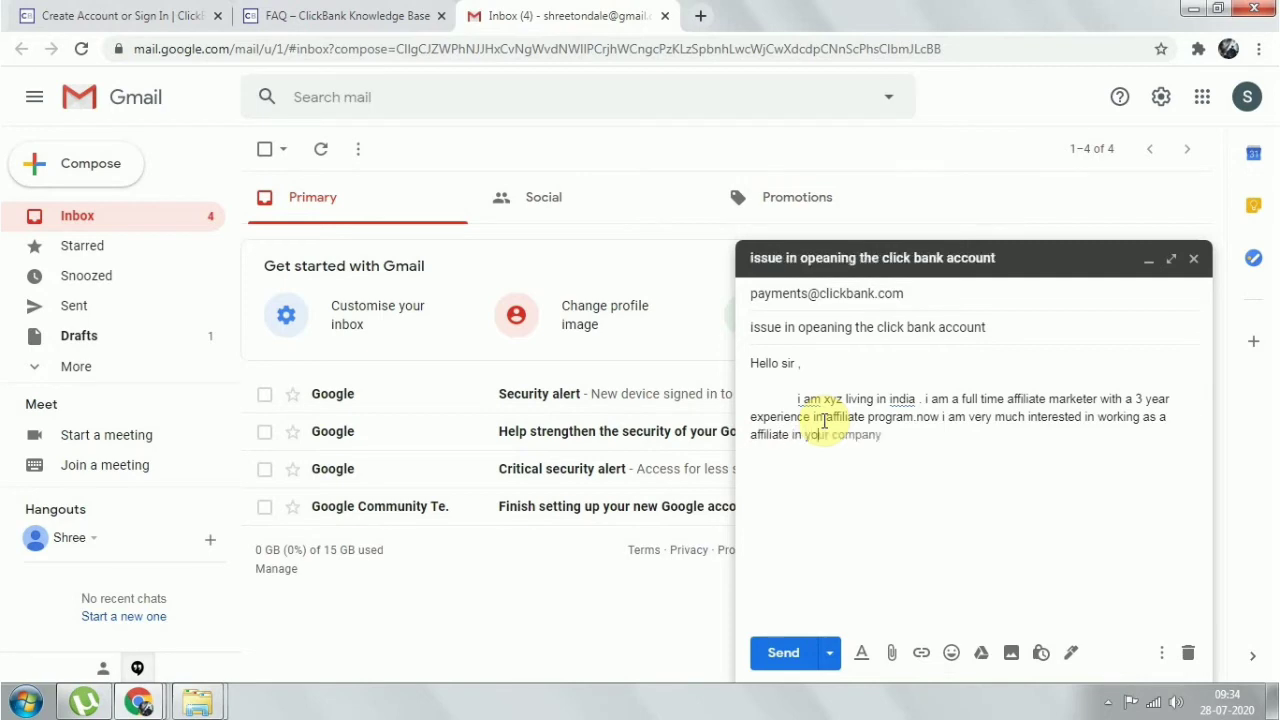
{"action": "type", "text": "company"}
End the sentence with a period and add "But when i tried to open an account in your company it is showing the following message"
{"action": "type", "text": "But when "}
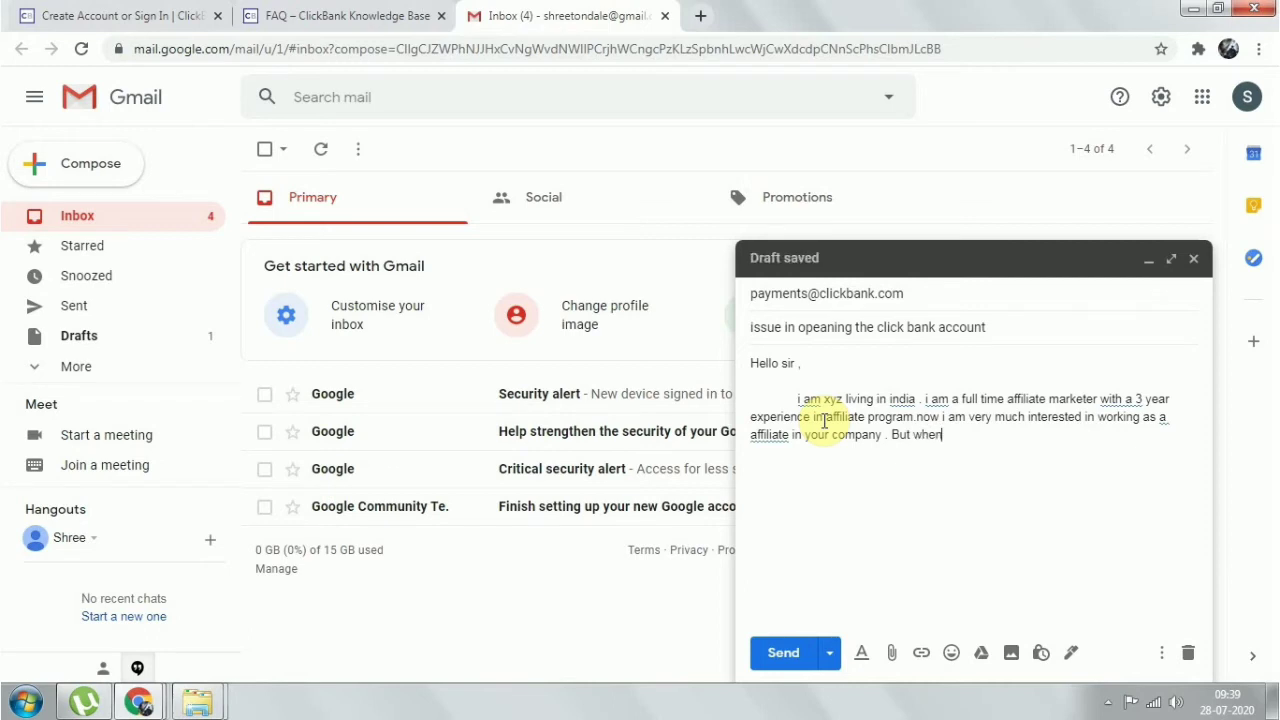
{"action": "type", "text": "i tied"}
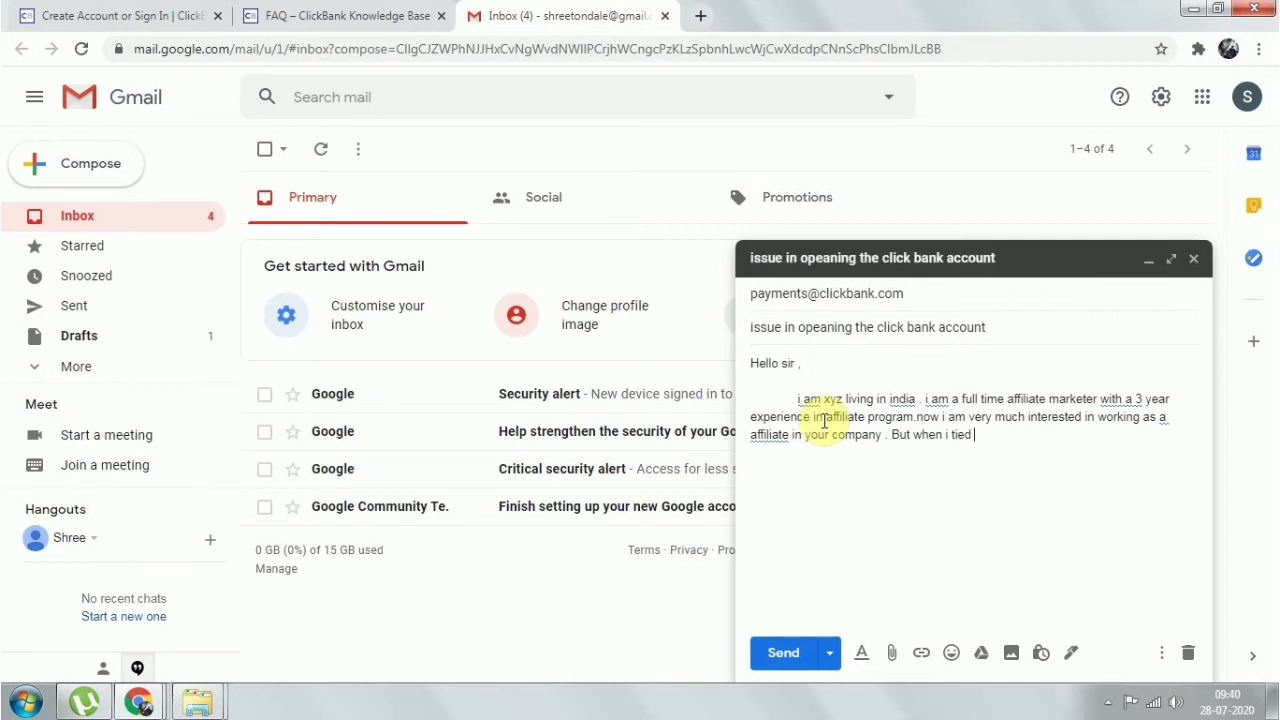
{"action": "key", "text": "BackSpace"}
{"action": "key", "text": "BackSpace"}
{"action": "type", "text": "ried to open an account"}
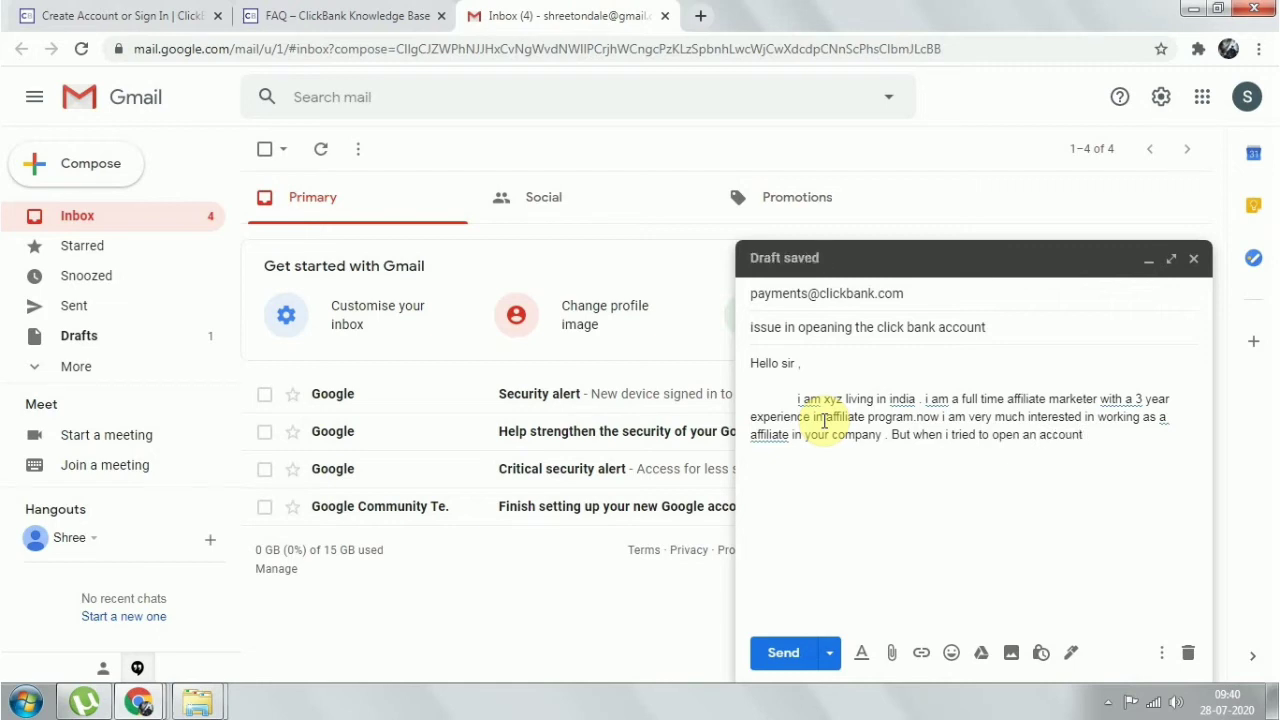
{"action": "type", "text": "in your company it is sho"}
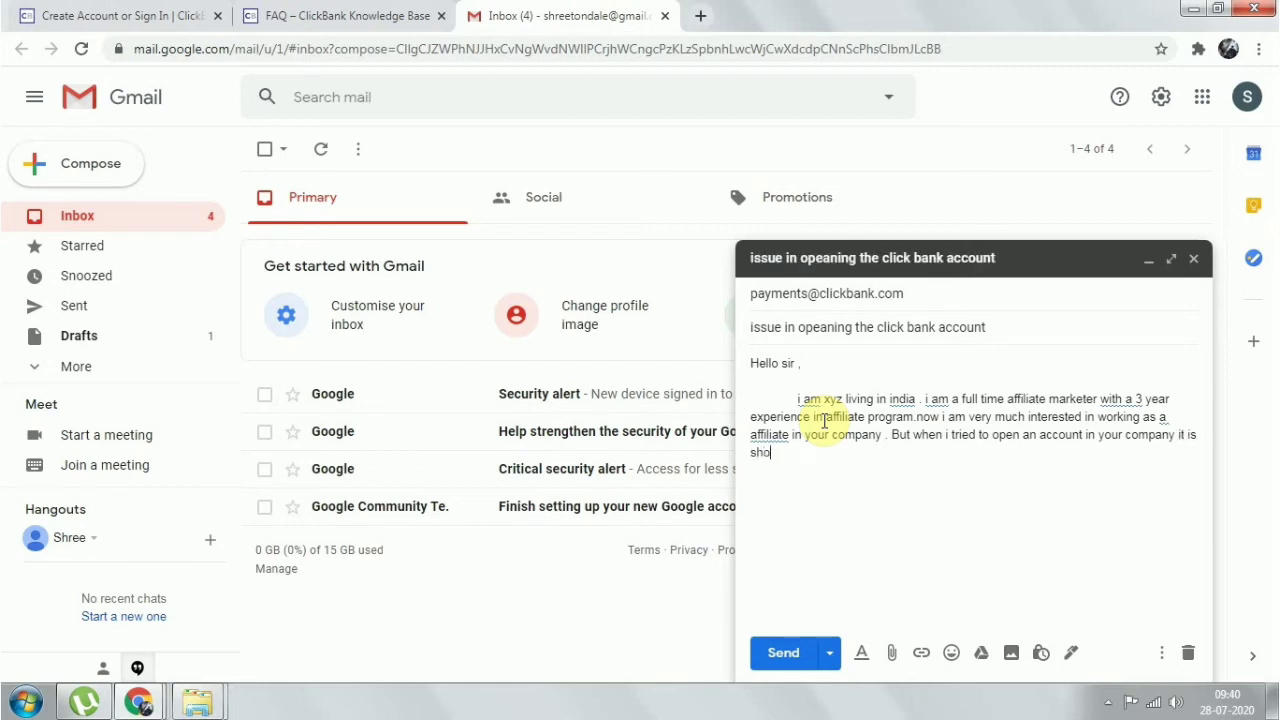
{"action": "type", "text": "wing the following"}
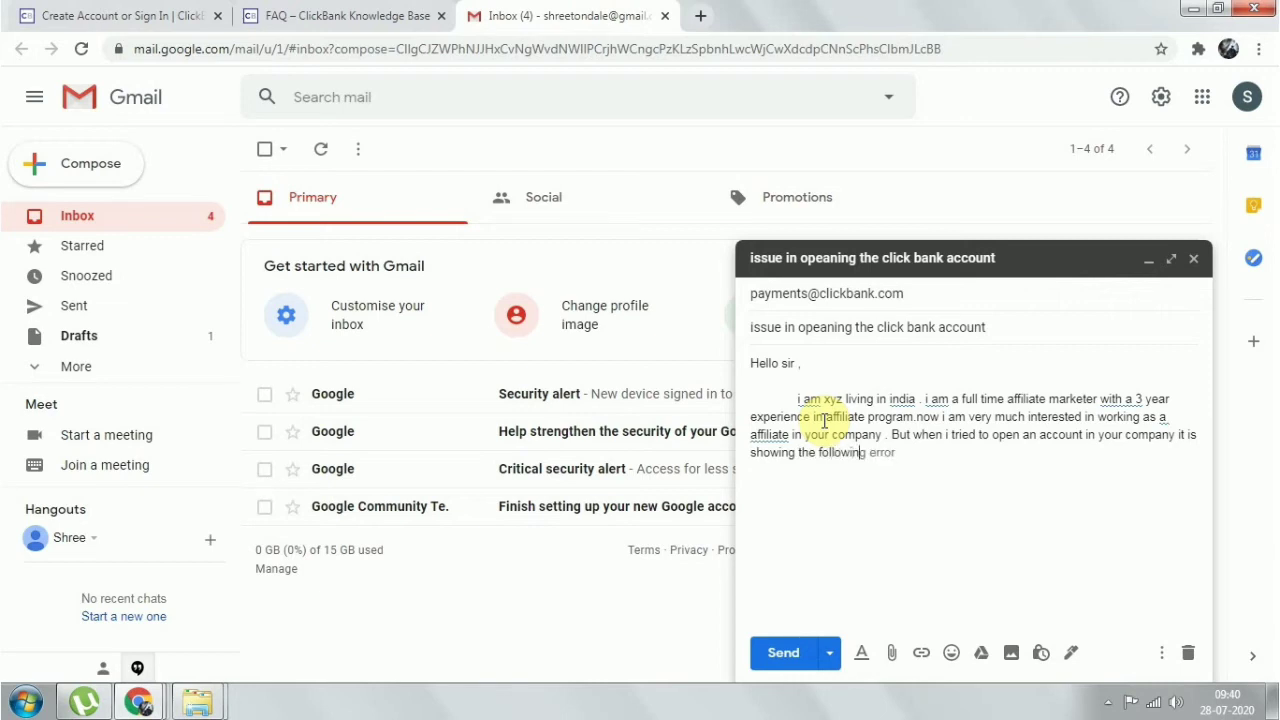
{"action": "type", "text": " messabg"}
{"action": "type", "text": "ge"}
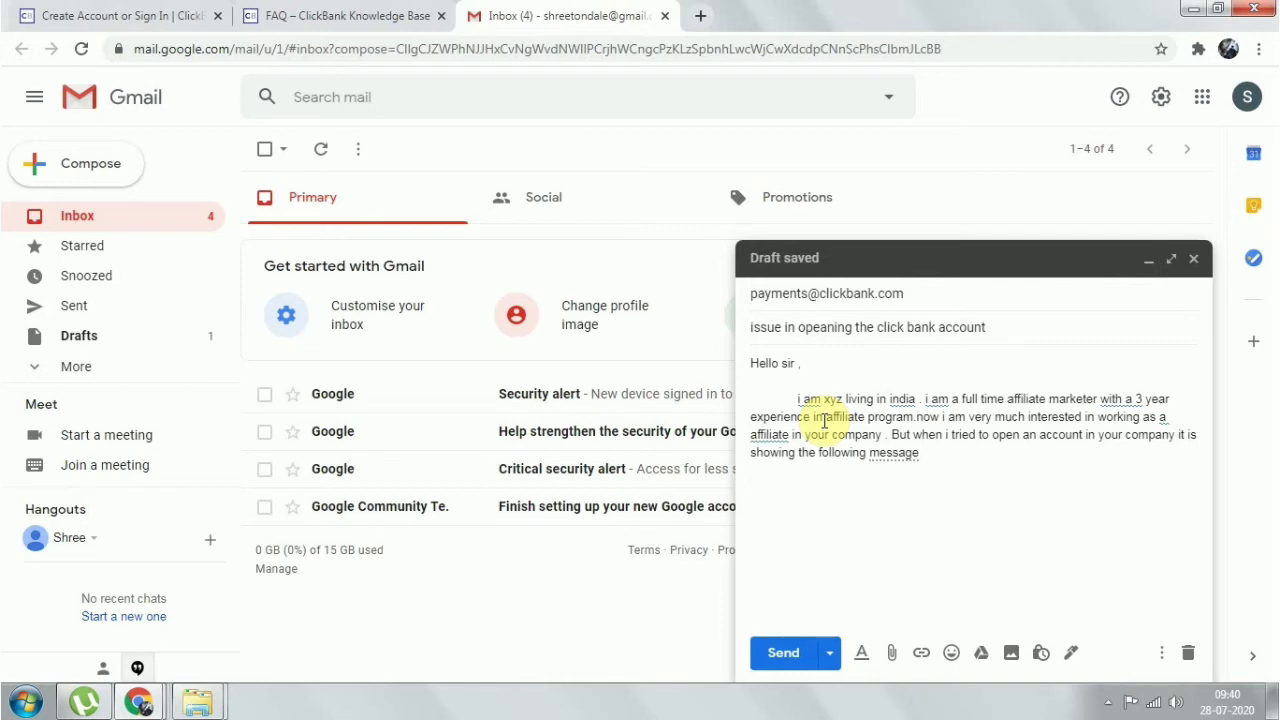
Quote the error in double quotation marks as "your account is disable due to some tecnical problems"
{"action": "type", "text": "\"\""}
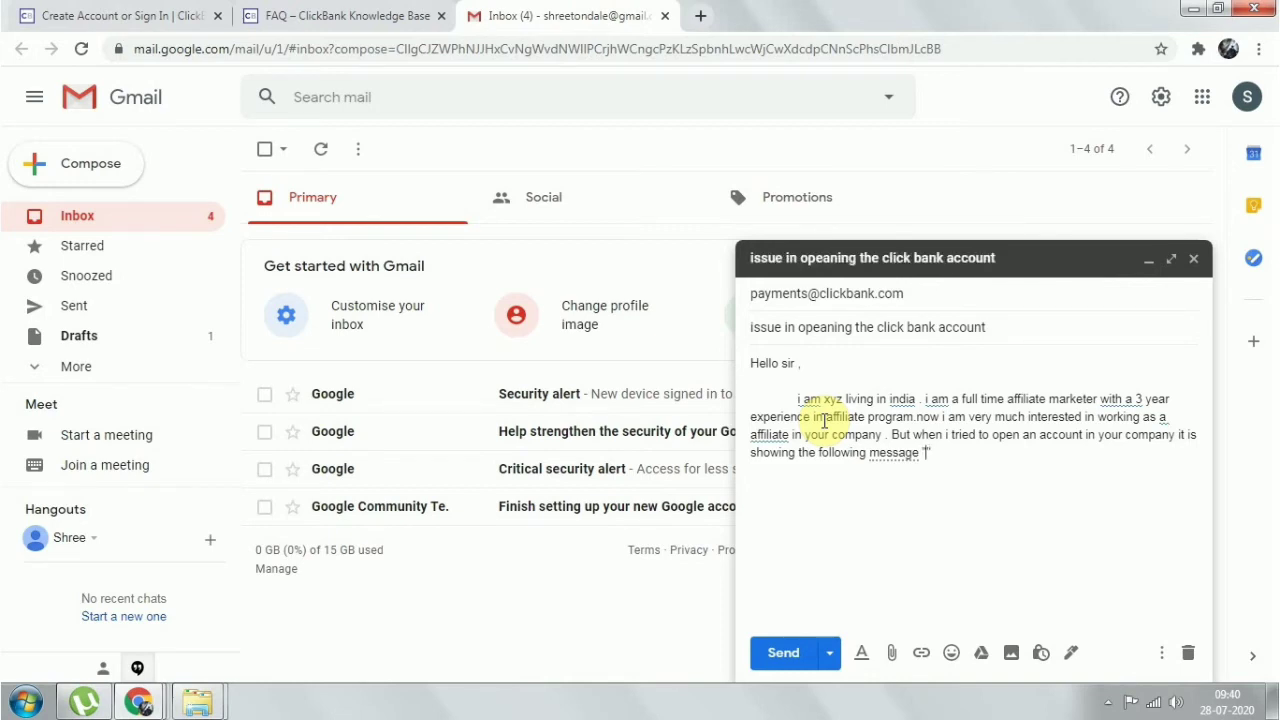
{"action": "type", "text": "your"}
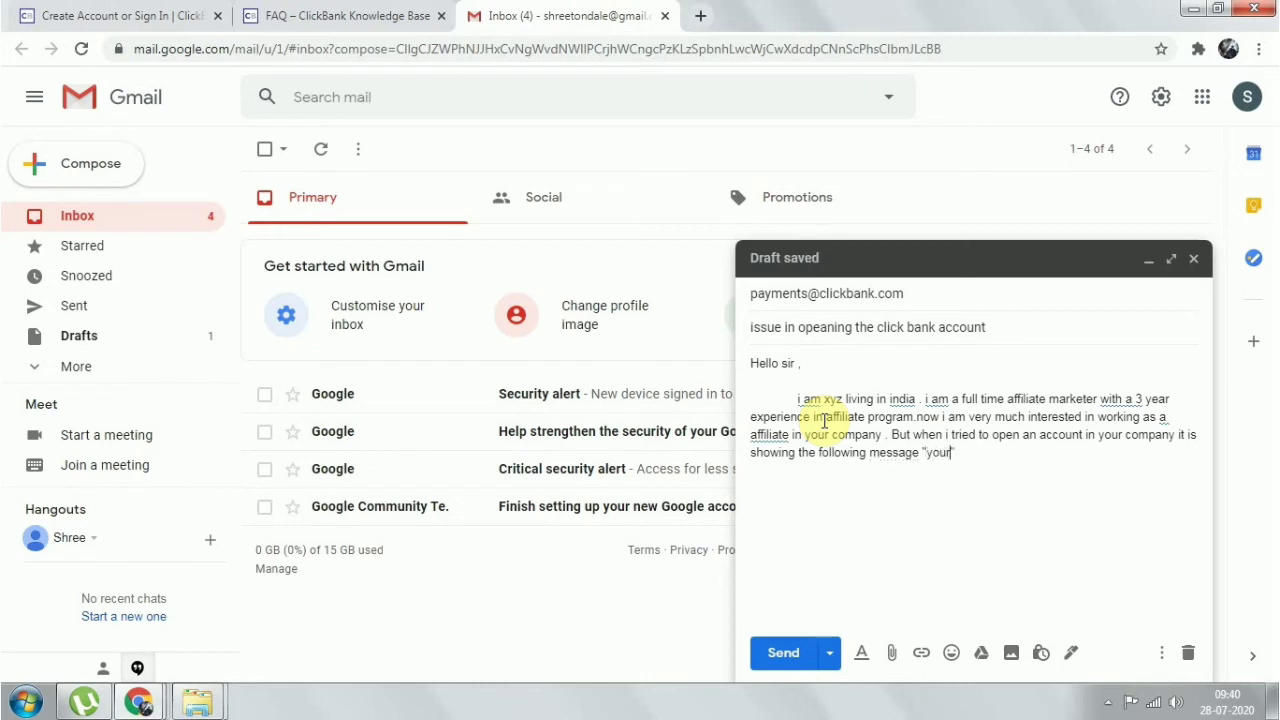
{"action": "type", "text": " account is"}
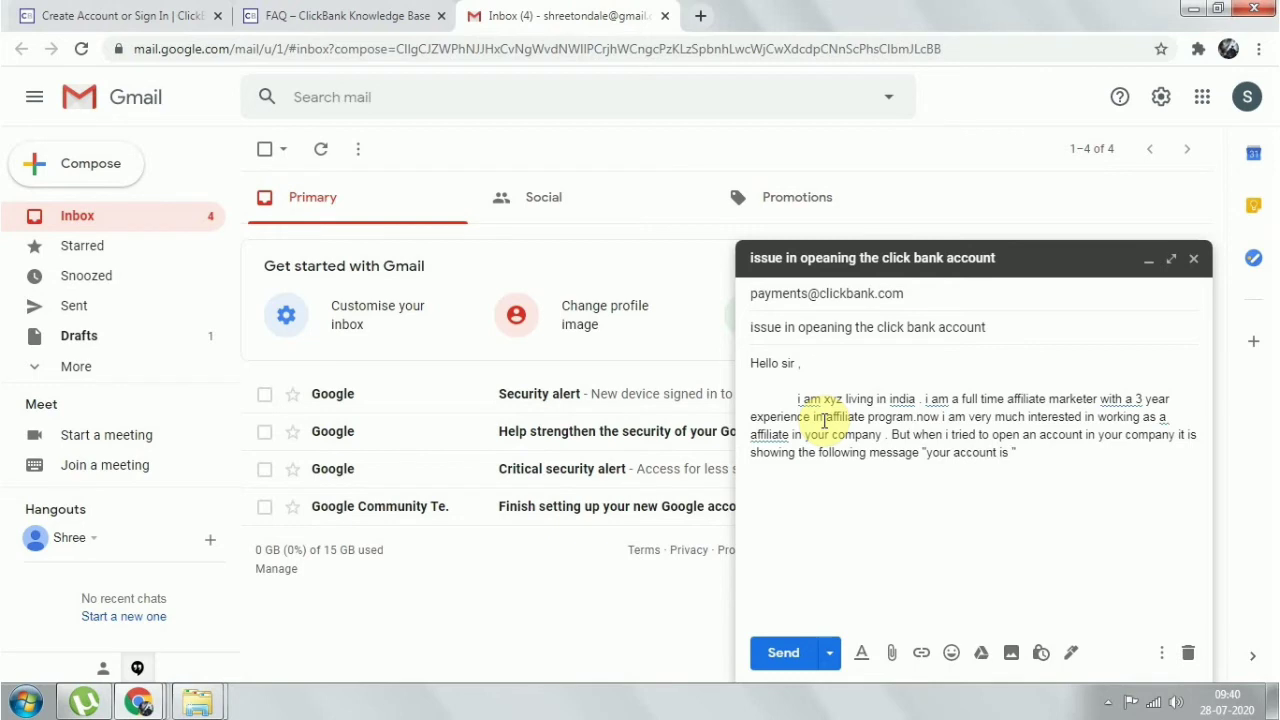
{"action": "type", "text": " dis"}
{"action": "type", "text": "able"}
{"action": "type", "text": " due to "}
{"action": "type", "text": "some tecn"}
{"action": "type", "text": "ical "}
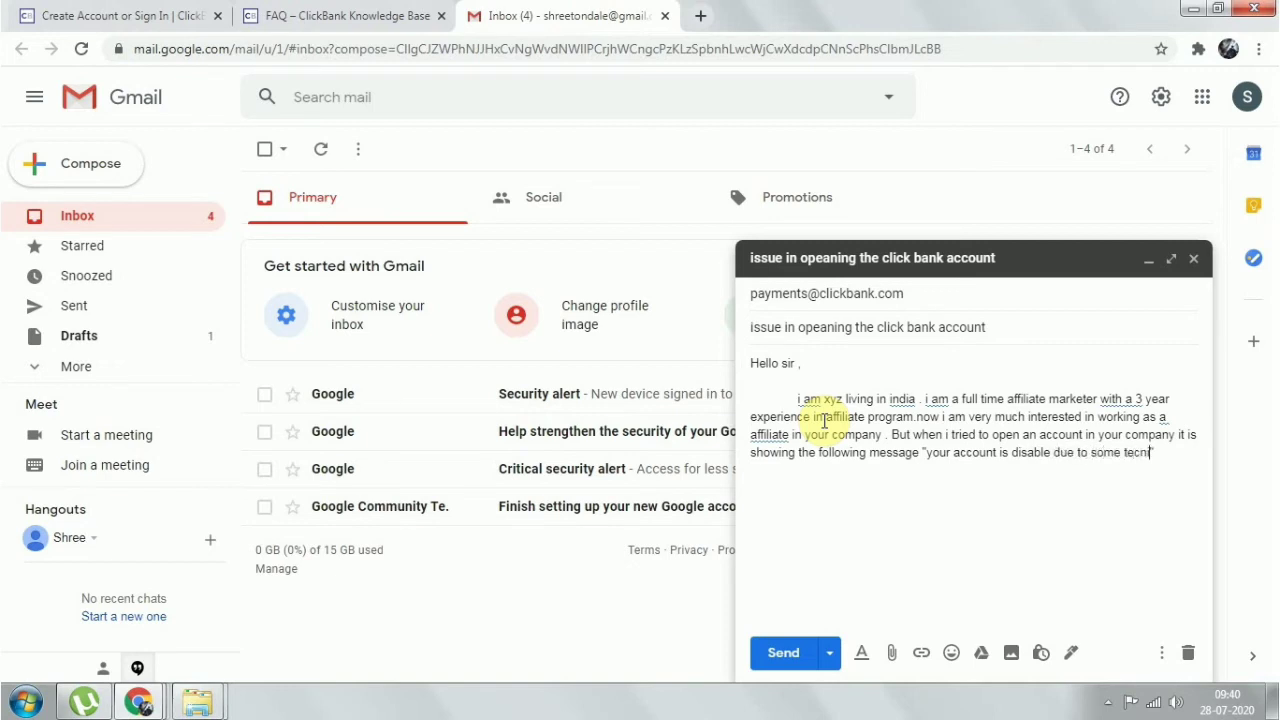
{"action": "type", "text": "prob"}
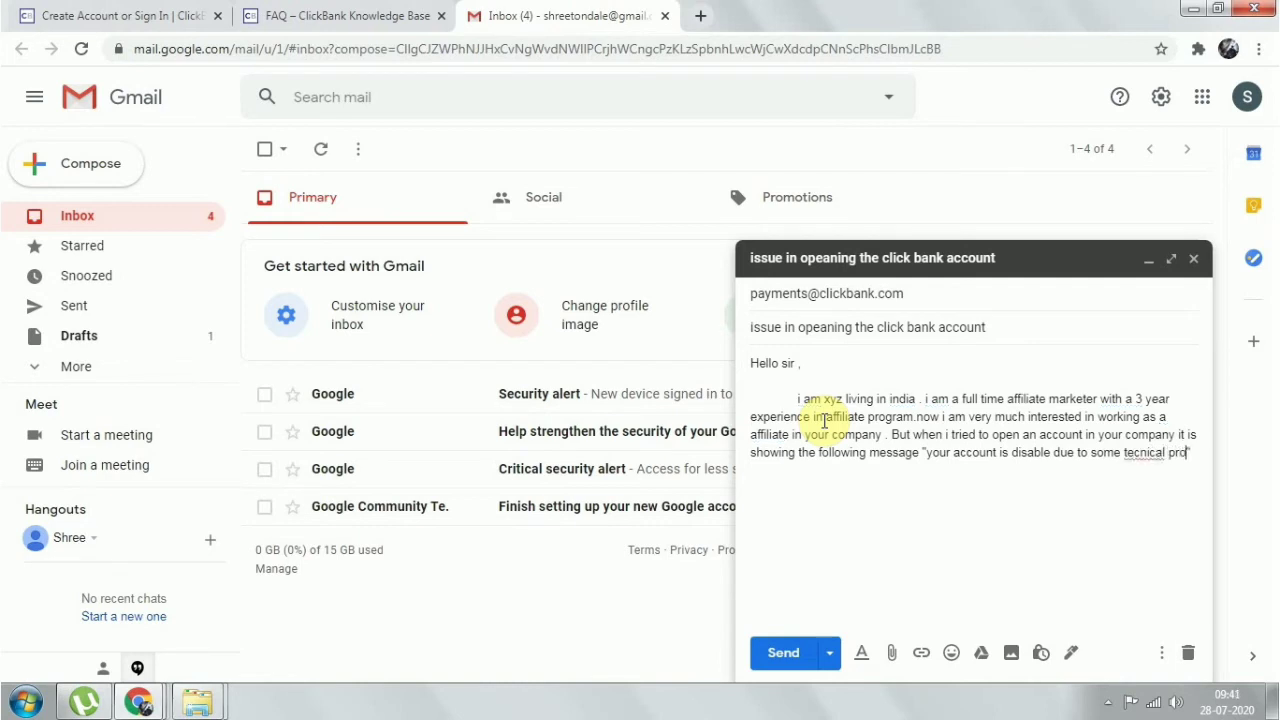
{"action": "type", "text": "lems"}
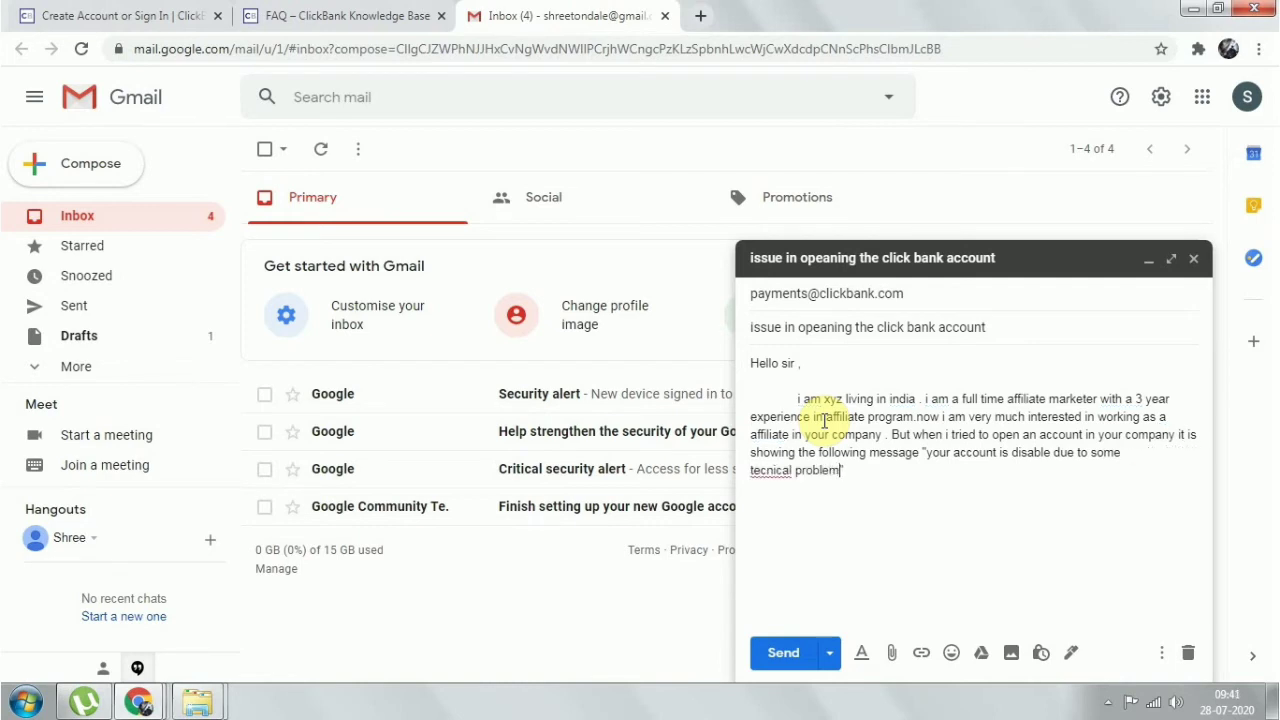
Correct the misspelled word to "technical", end the quoted sentence with a period and start a new line
{"action": "left_click", "coordinate": [768, 472]}
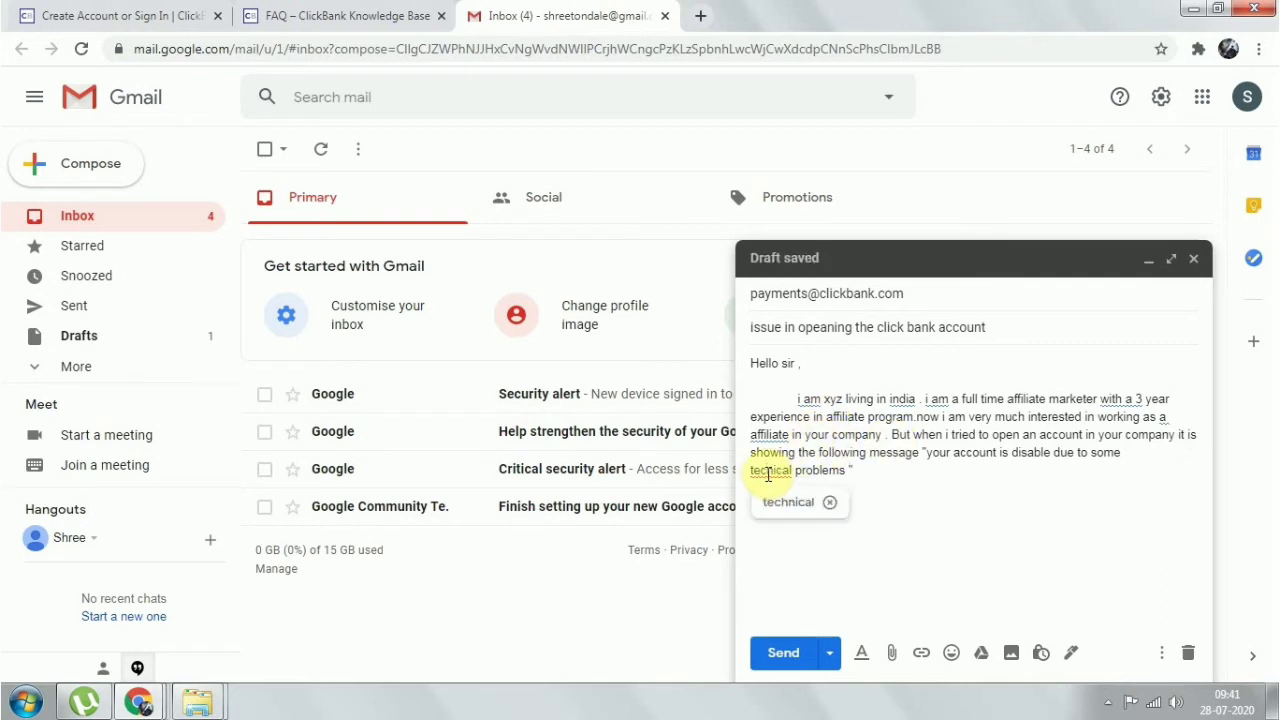
{"action": "left_click", "coordinate": [788, 502]}
{"action": "type", "text": "\""}
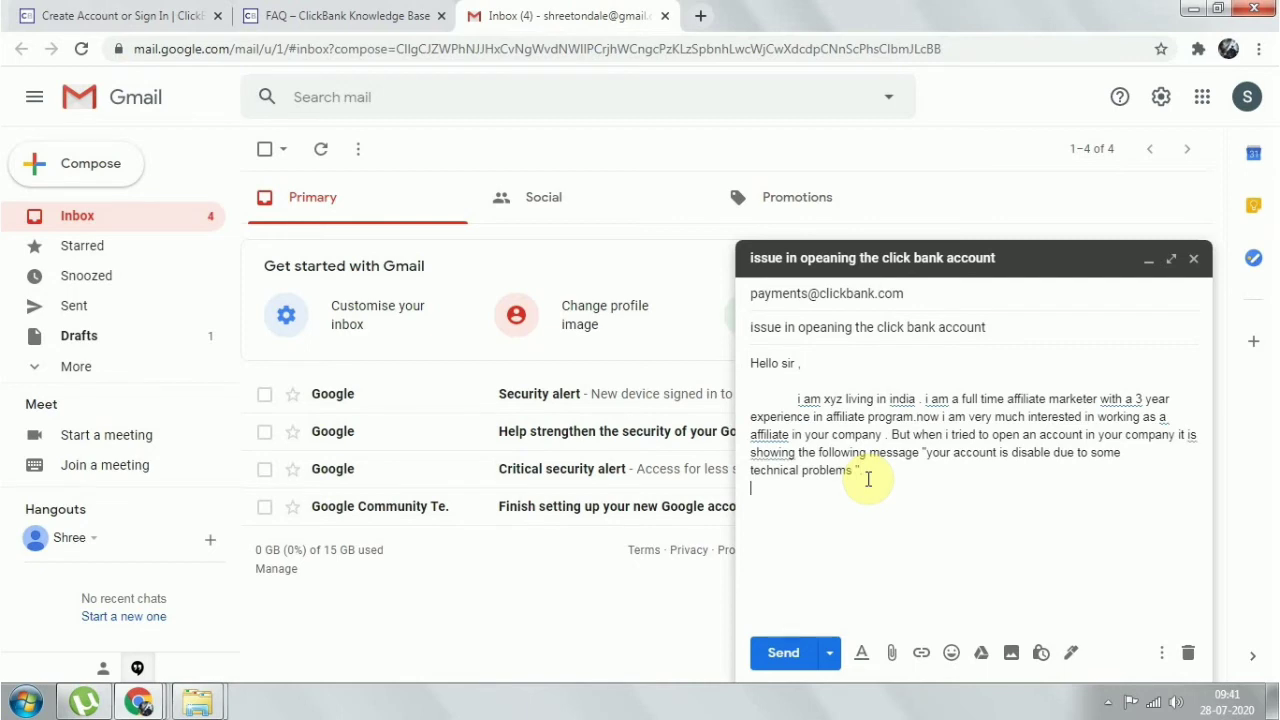
{"action": "key", "text": "Return"}
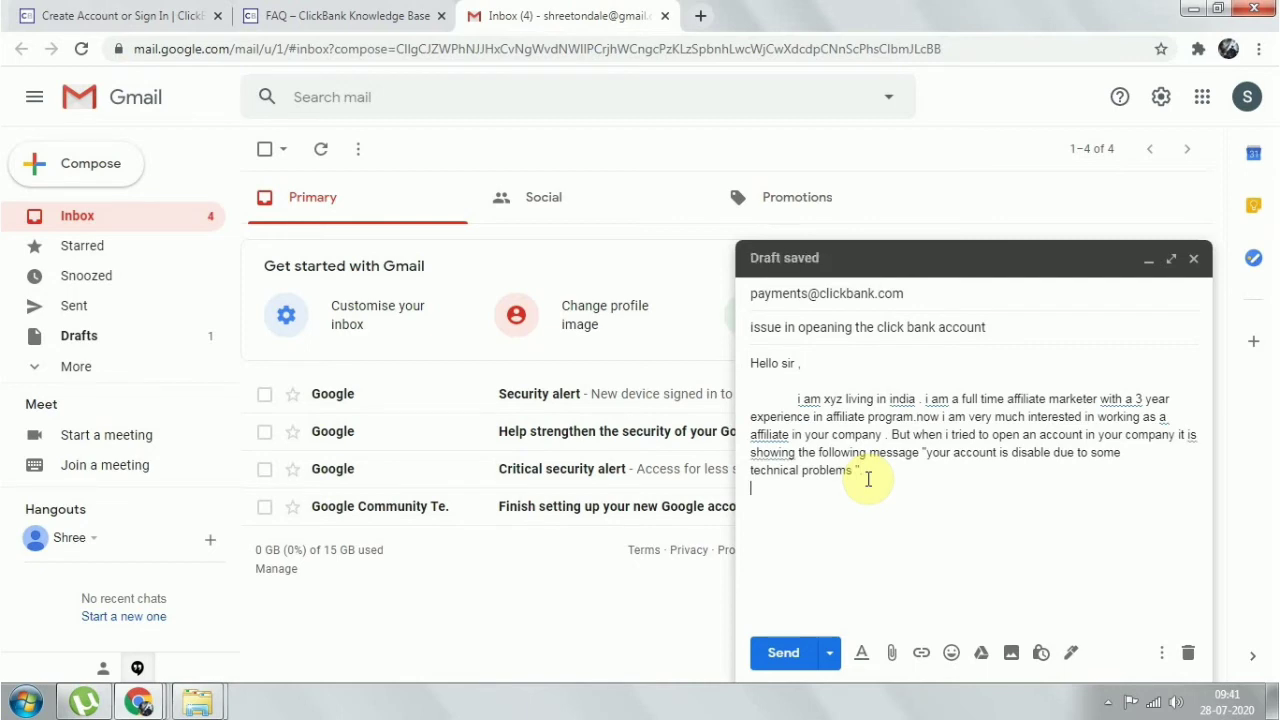
{"action": "type", "text": "The folloeing"}
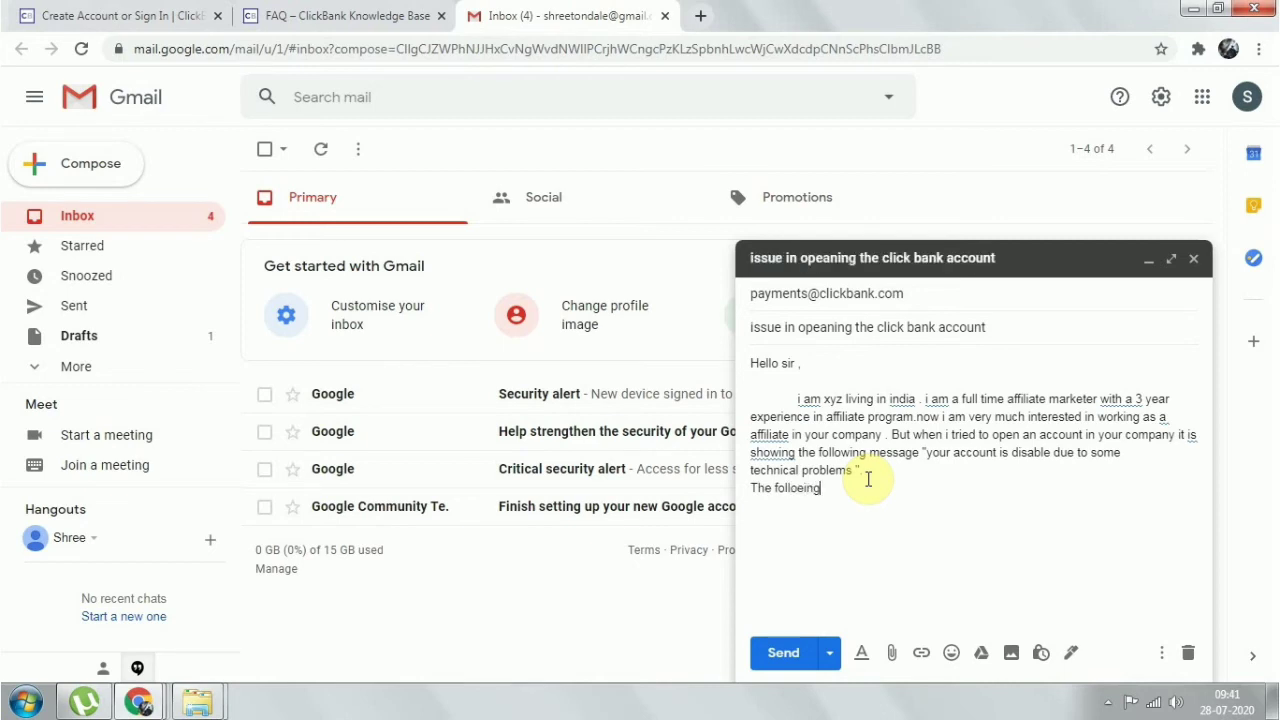
{"action": "key", "text": "BackSpace"}
{"action": "key", "text": "BackSpace"}
{"action": "key", "text": "BackSpace"}
{"action": "key", "text": "BackSpace"}
{"action": "key", "text": "BackSpace"}
{"action": "key", "text": "BackSpace"}
{"action": "key", "text": "BackSpace"}
{"action": "key", "text": "BackSpace"}
{"action": "key", "text": "BackSpace"}
{"action": "key", "text": "BackSpace"}
{"action": "key", "text": "BackSpace"}
{"action": "key", "text": "BackSpace"}
{"action": "key", "text": "BackSpace"}
Add the line "Documents attached are :", check the FAQ and sign-up error pages, and enter "1) screenshot of error message" as the first item
{"action": "type", "text": "Documents attached s"}
{"action": "type", "text": "re :"}
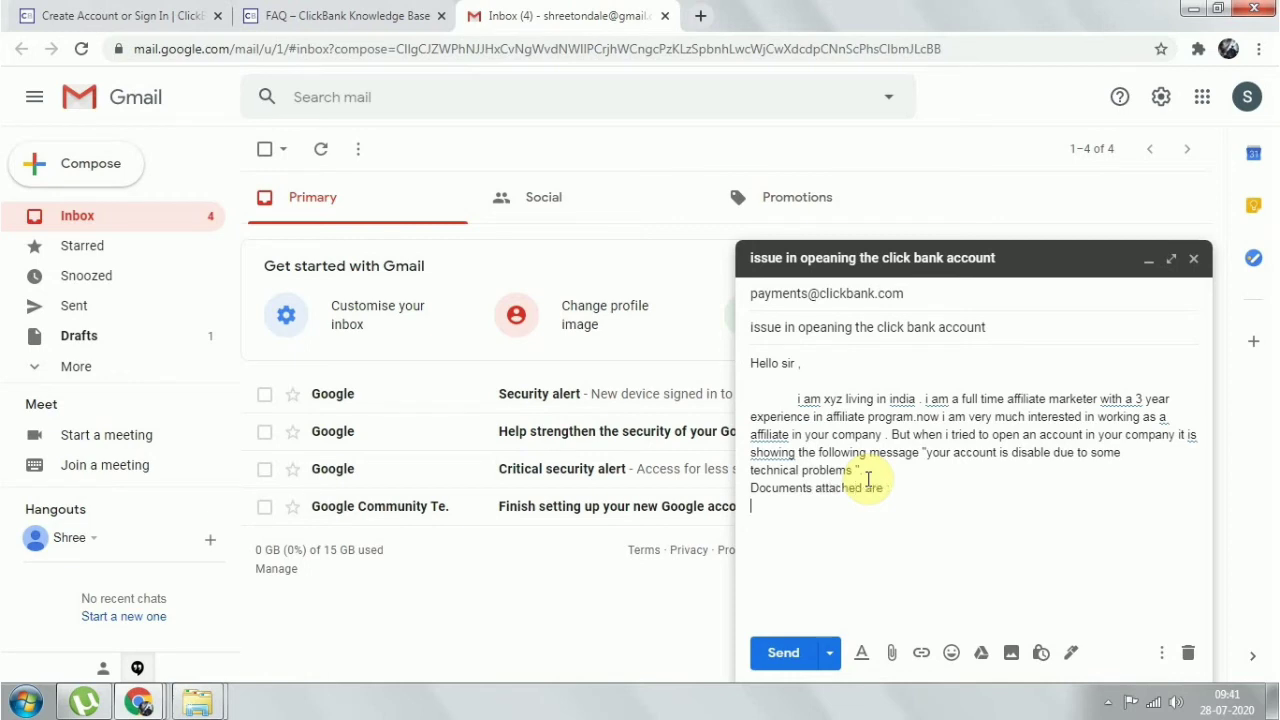
{"action": "type", "text": "1)"}
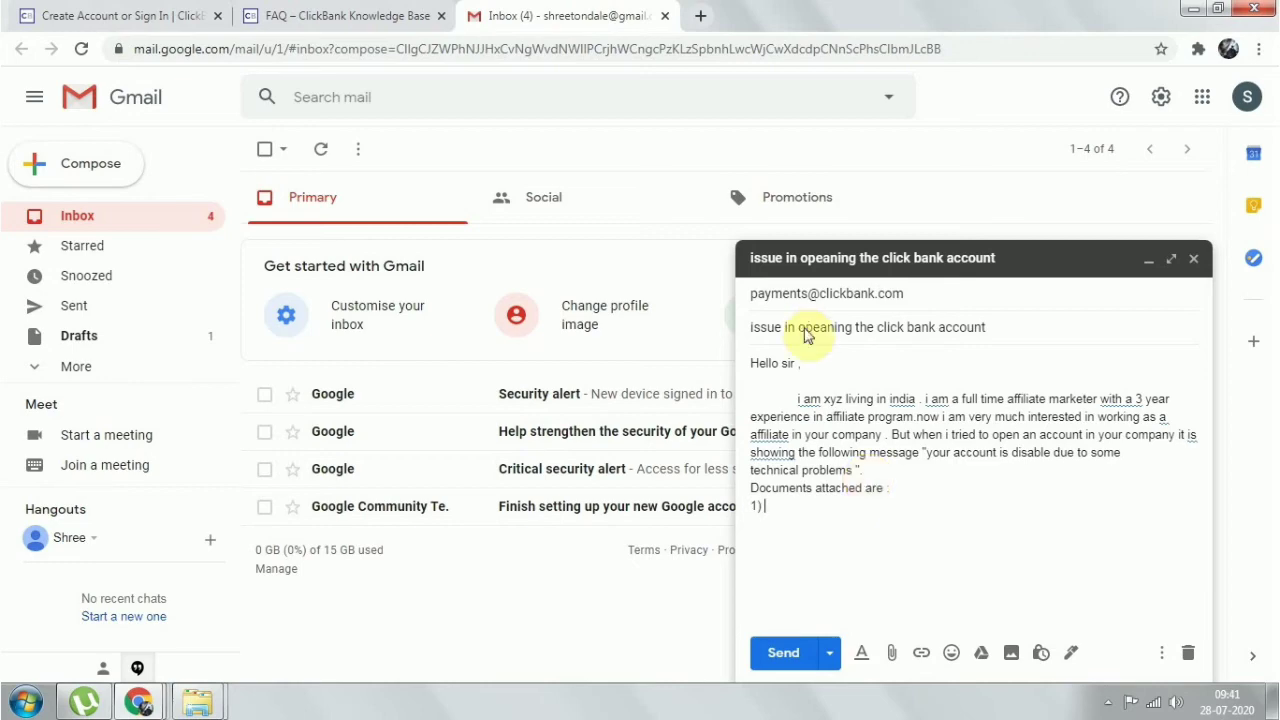
{"action": "left_click", "coordinate": [330, 18]}
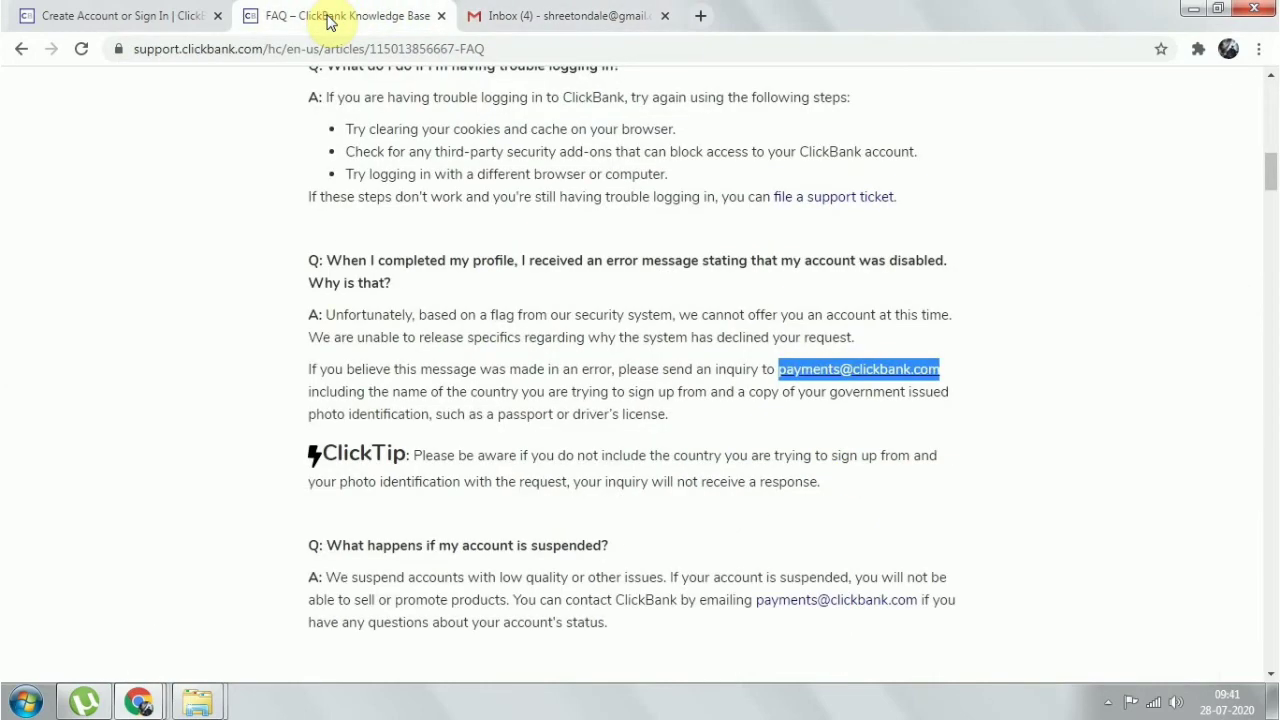
{"action": "left_click", "coordinate": [183, 16]}
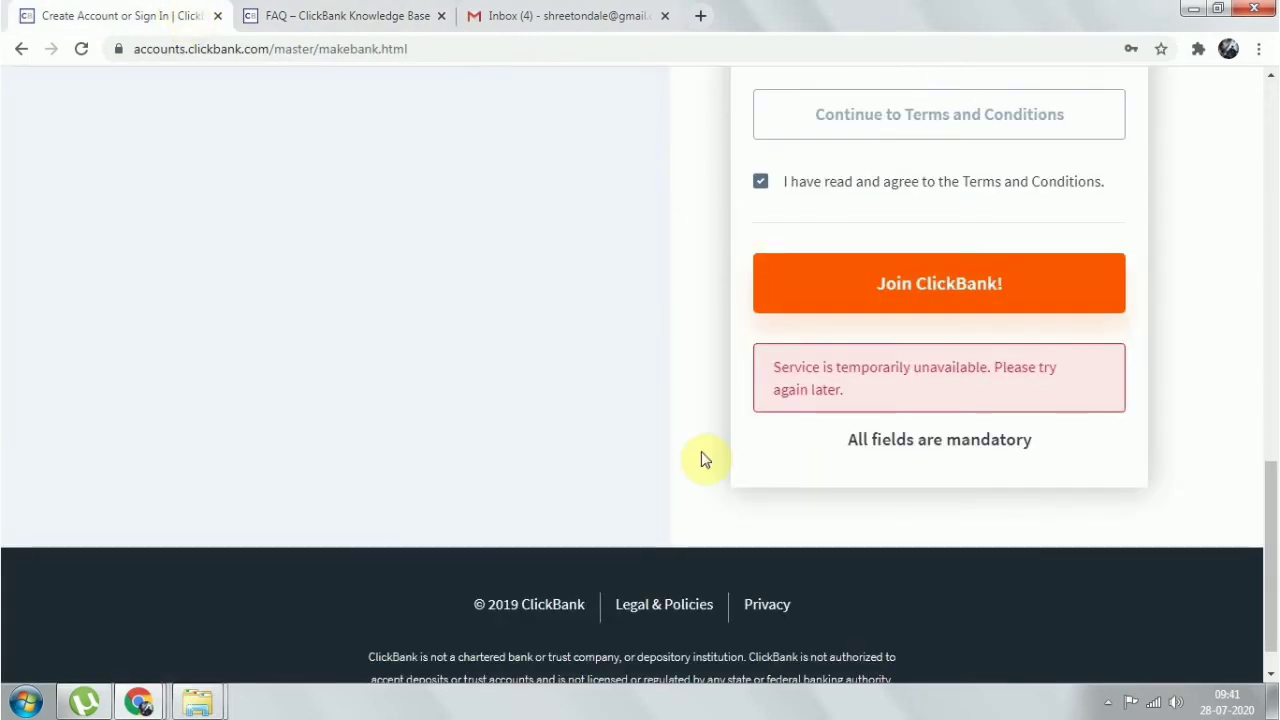
{"action": "left_click", "coordinate": [340, 22]}
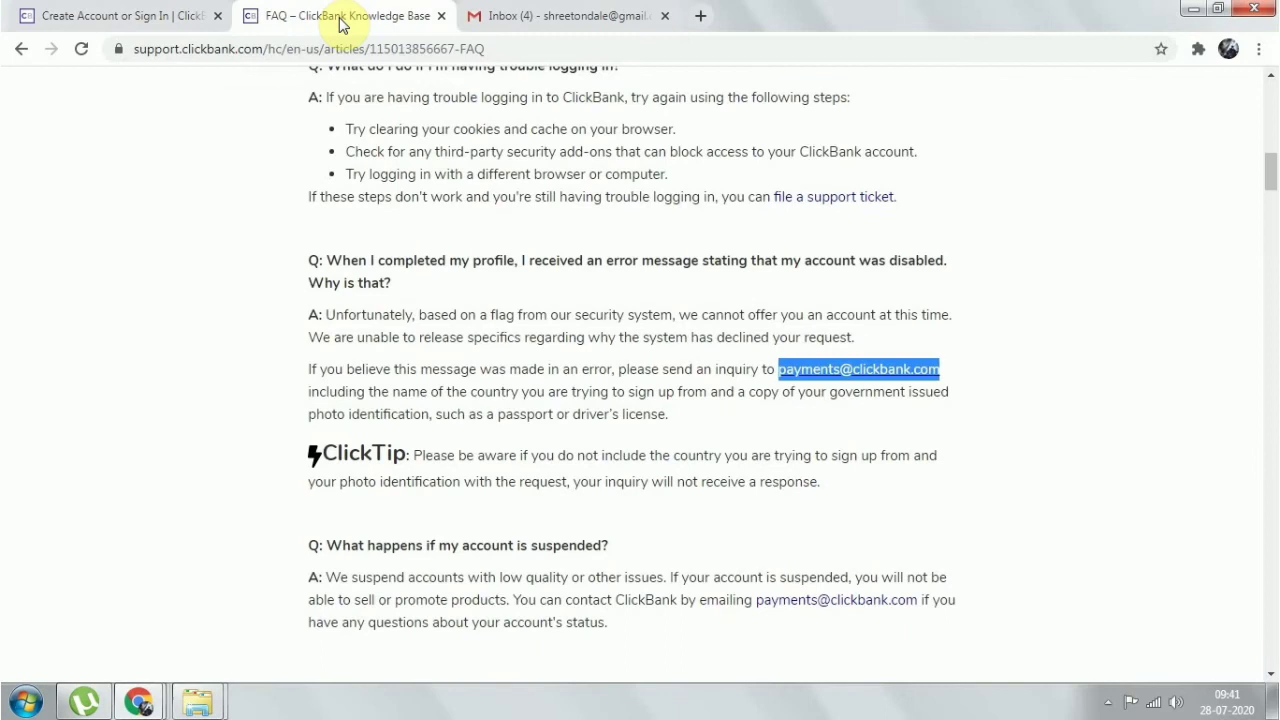
{"action": "left_click", "coordinate": [566, 22]}
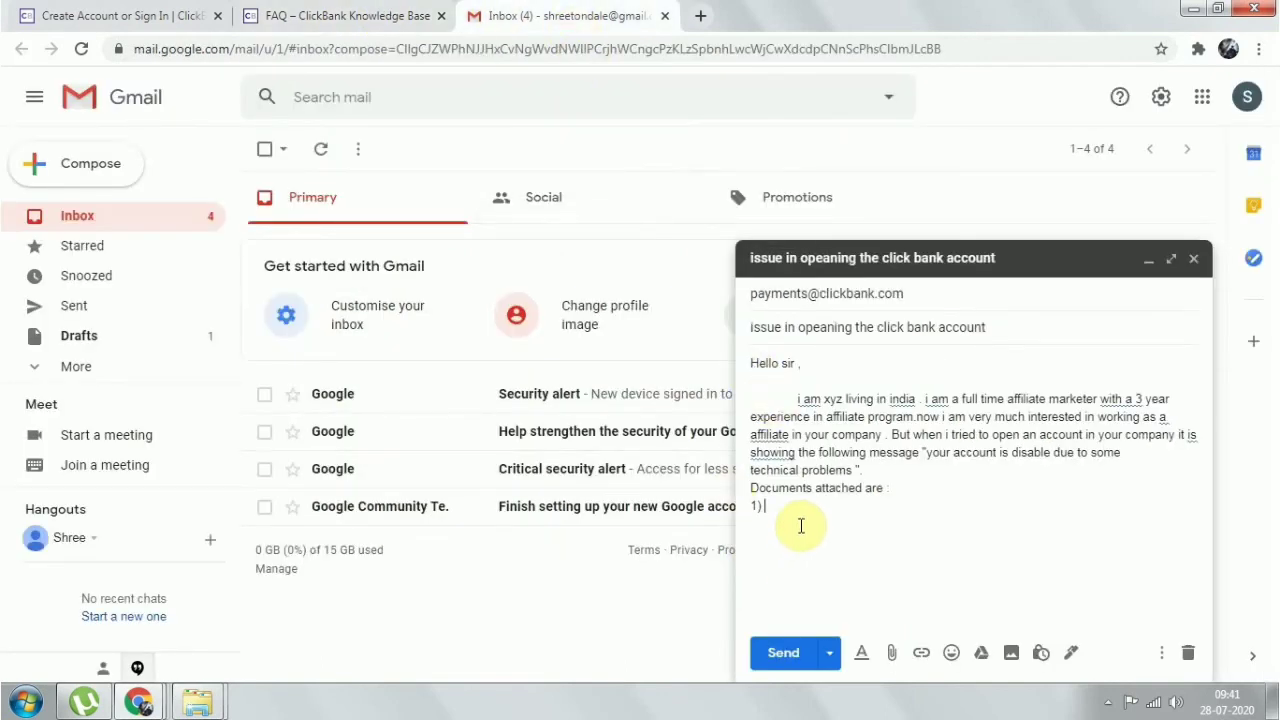
{"action": "type", "text": "screenshot of error message"}
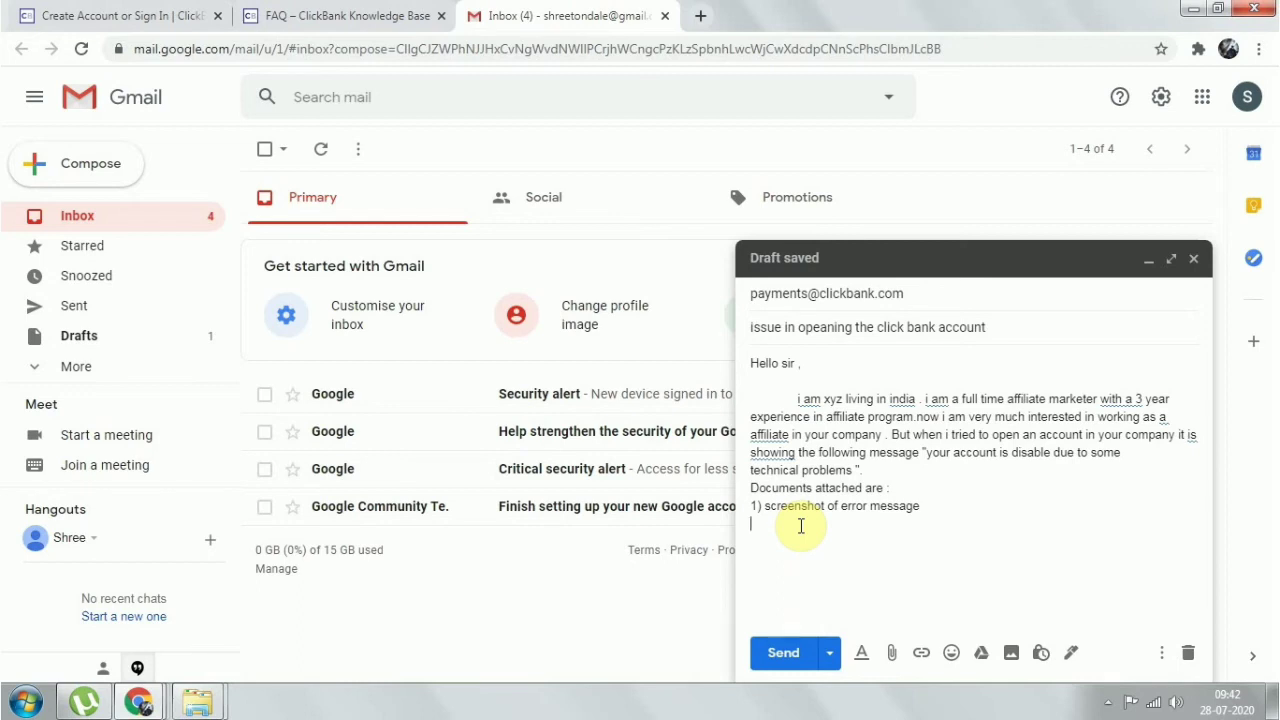
Add "2) original ID proof" as the second list item and remove the bracketed "addhar card" note after it
{"action": "type", "text": "2) origi"}
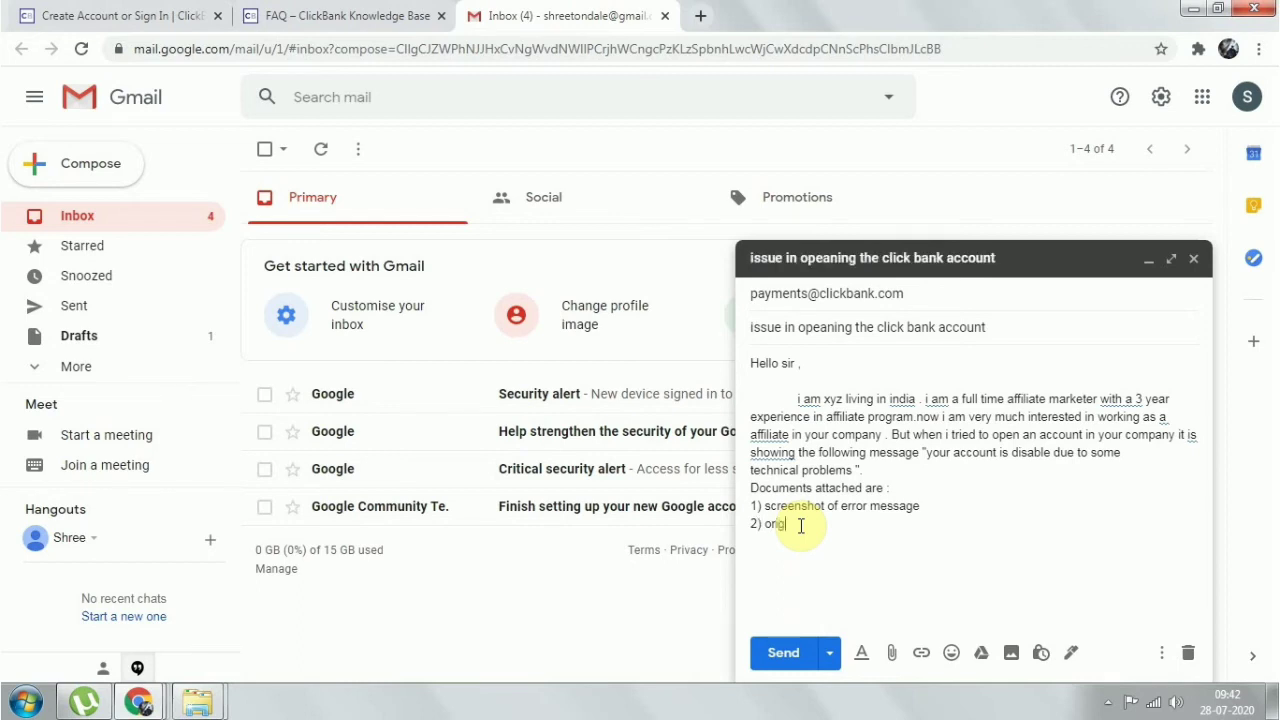
{"action": "type", "text": "nal ID proof ()"}
{"action": "key", "text": "Left"}
{"action": "type", "text": "addhar card"}
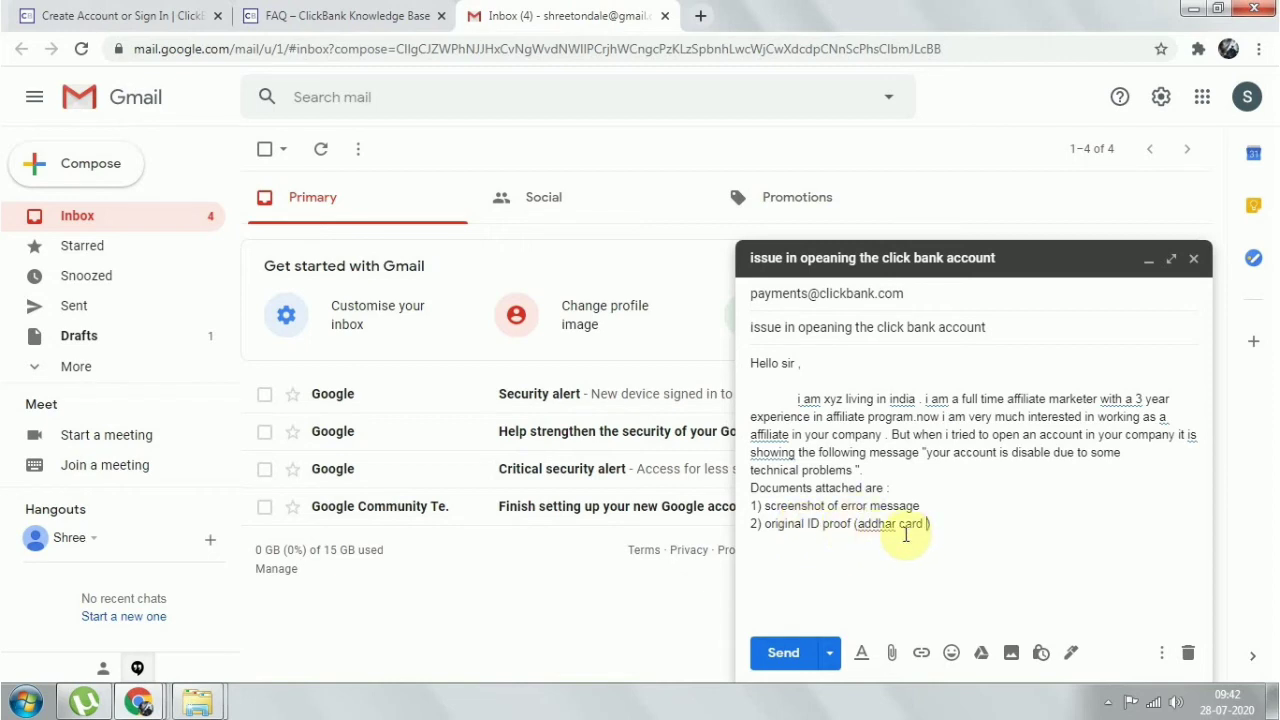
{"action": "key", "text": "BackSpace"}
{"action": "key", "text": "BackSpace"}
{"action": "key", "text": "BackSpace"}
{"action": "key", "text": "BackSpace"}
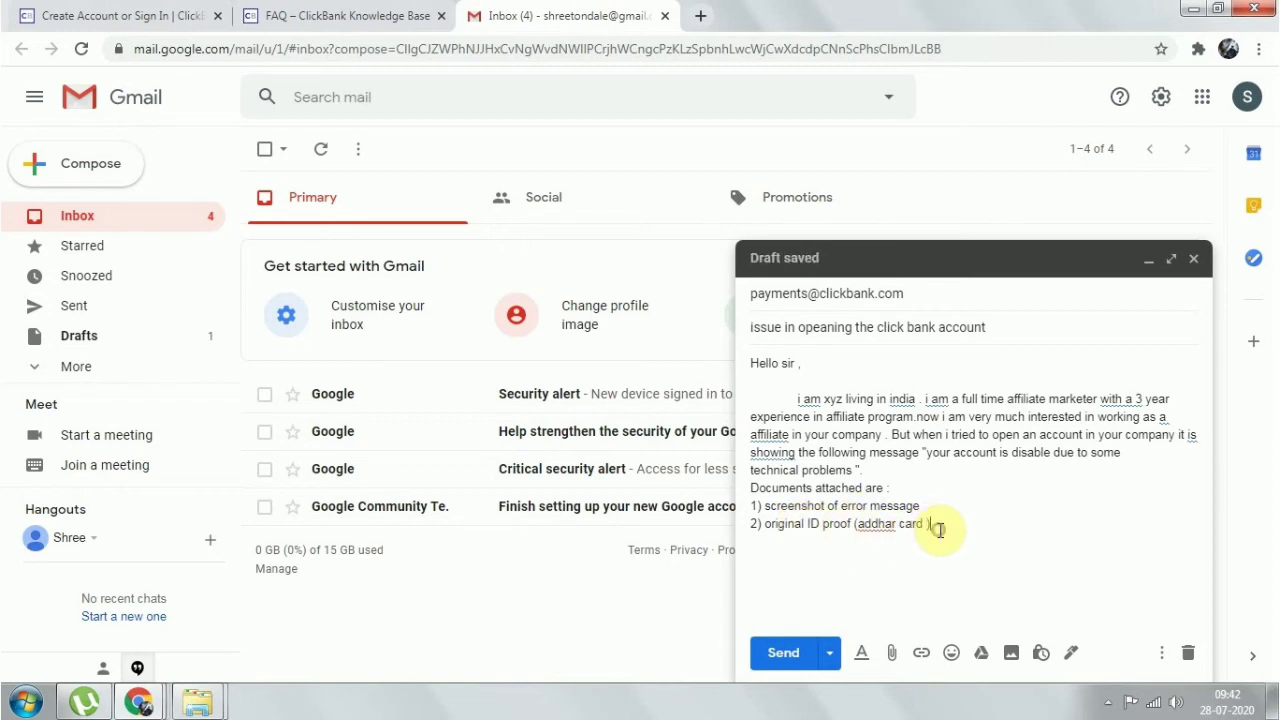
{"action": "key", "text": "BackSpace"}
{"action": "key", "text": "BackSpace"}
{"action": "key", "text": "BackSpace"}
{"action": "key", "text": "BackSpace"}
{"action": "key", "text": "BackSpace"}
{"action": "key", "text": "BackSpace"}
{"action": "key", "text": "BackSpace"}
{"action": "key", "text": "BackSpace"}
{"action": "key", "text": "BackSpace"}
{"action": "key", "text": "BackSpace"}
Close the message with "please consider my request , thank you ." and the sign-off "Best Regards", followed by a new line
{"action": "type", "text": "ple"}
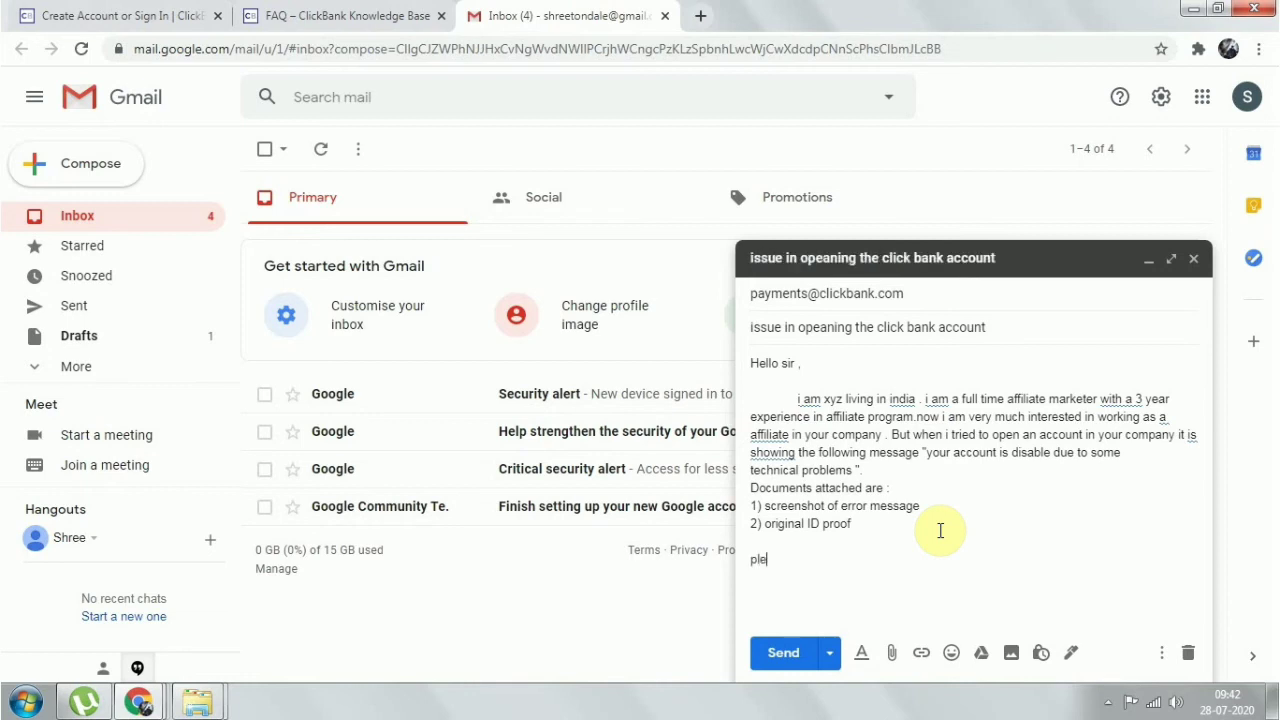
{"action": "type", "text": "ase conf"}
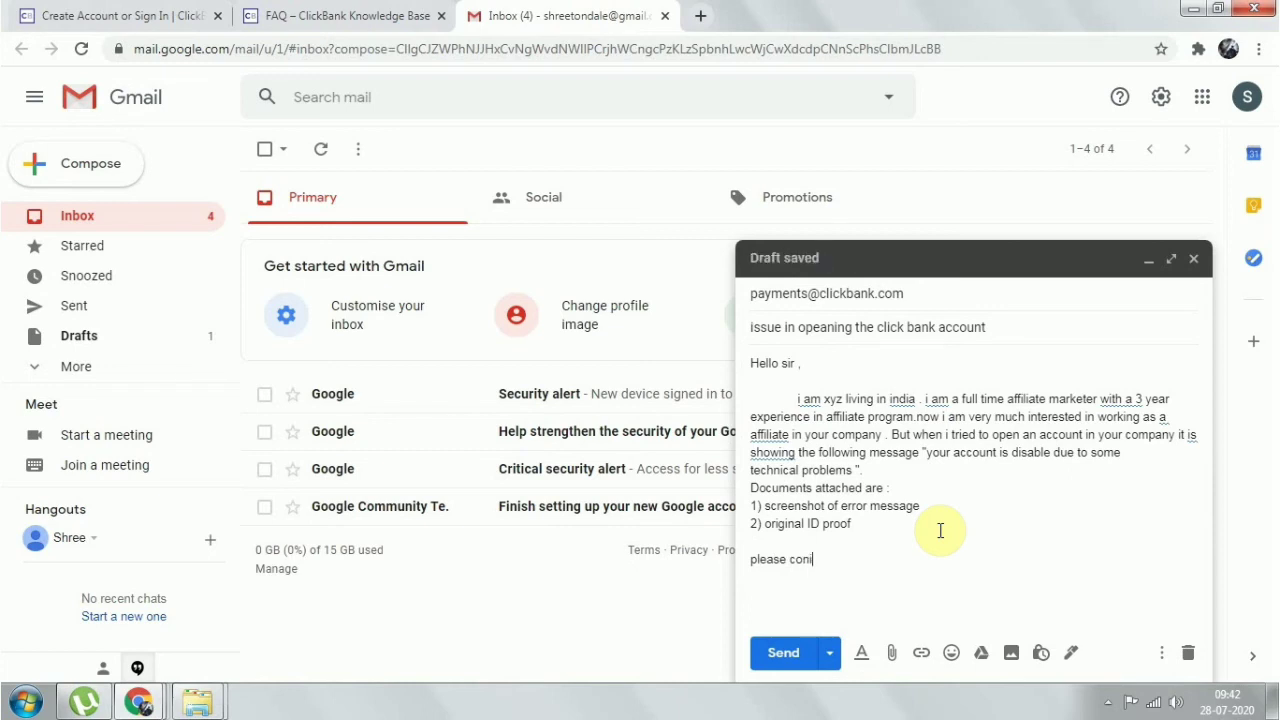
{"action": "type", "text": "sider my re"}
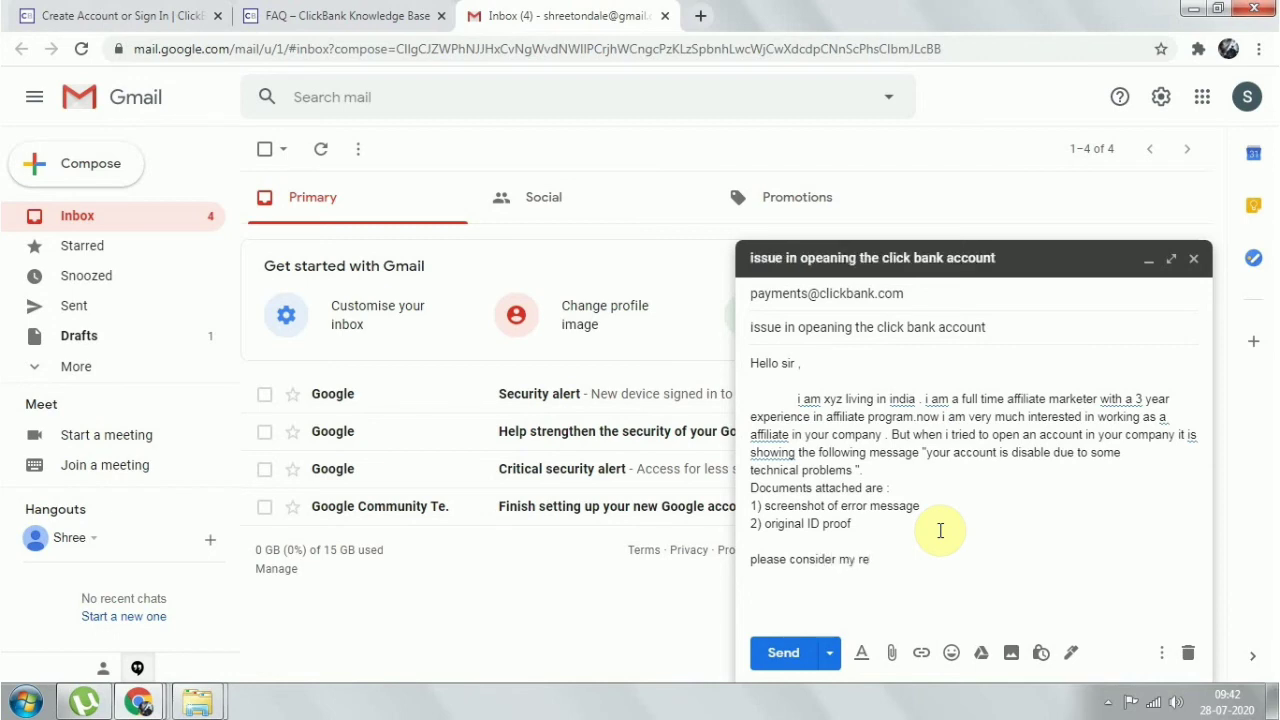
{"action": "type", "text": "quest , thank you"}
{"action": "key", "text": "Tab"}
{"action": "type", "text": ".  "}
{"action": "type", "text": "Best Regards"}
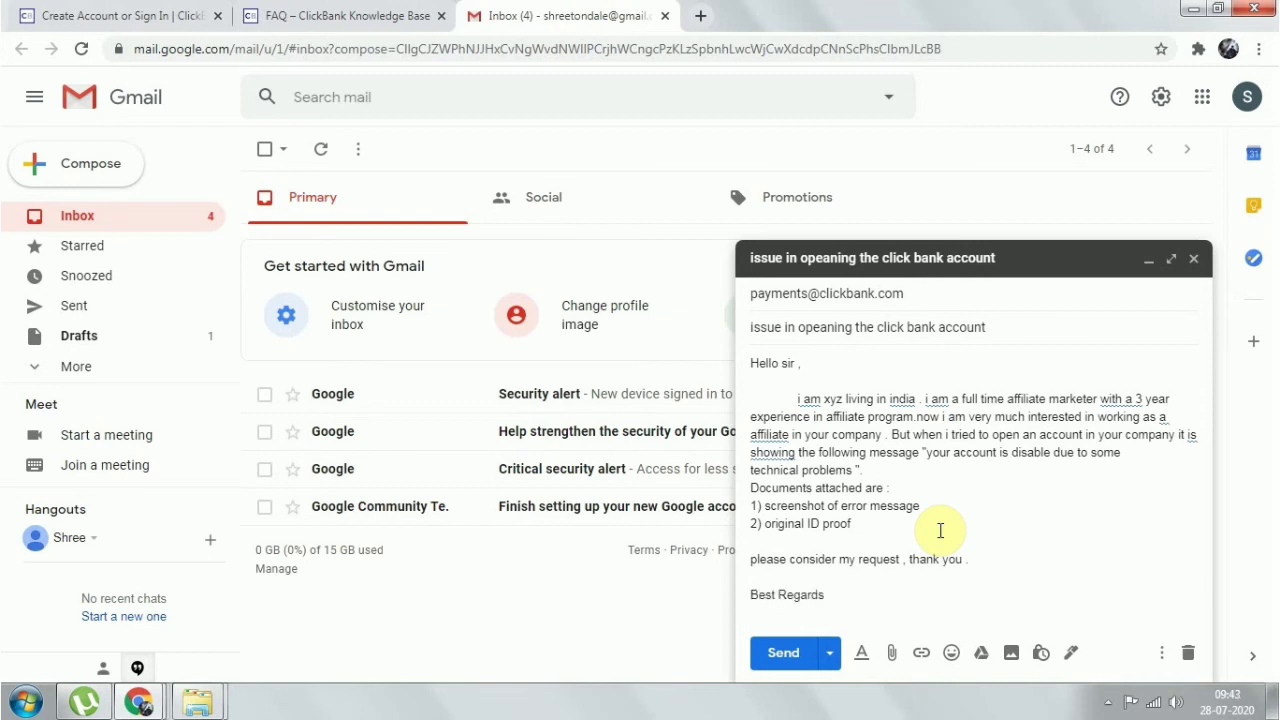
{"action": "key", "text": "Return"}
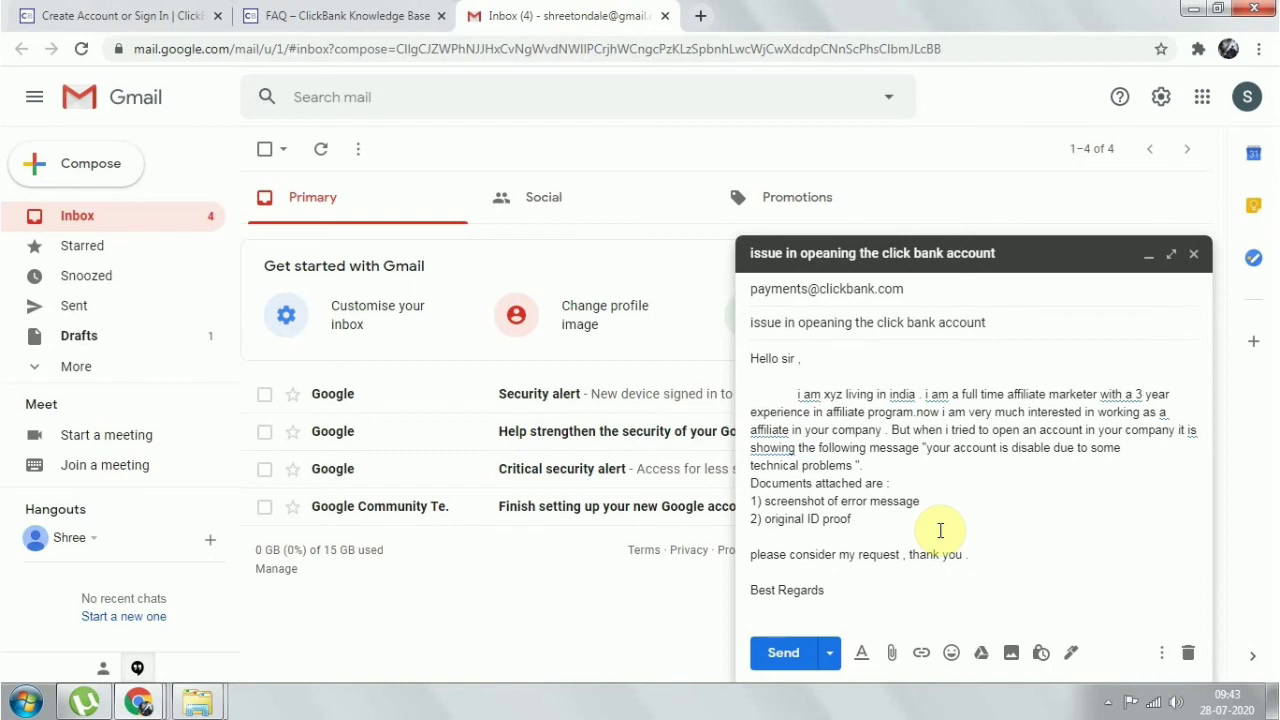
Sign the message with the placeholder name "xyz" below "Best Regards"
{"action": "type", "text": "xyz"}
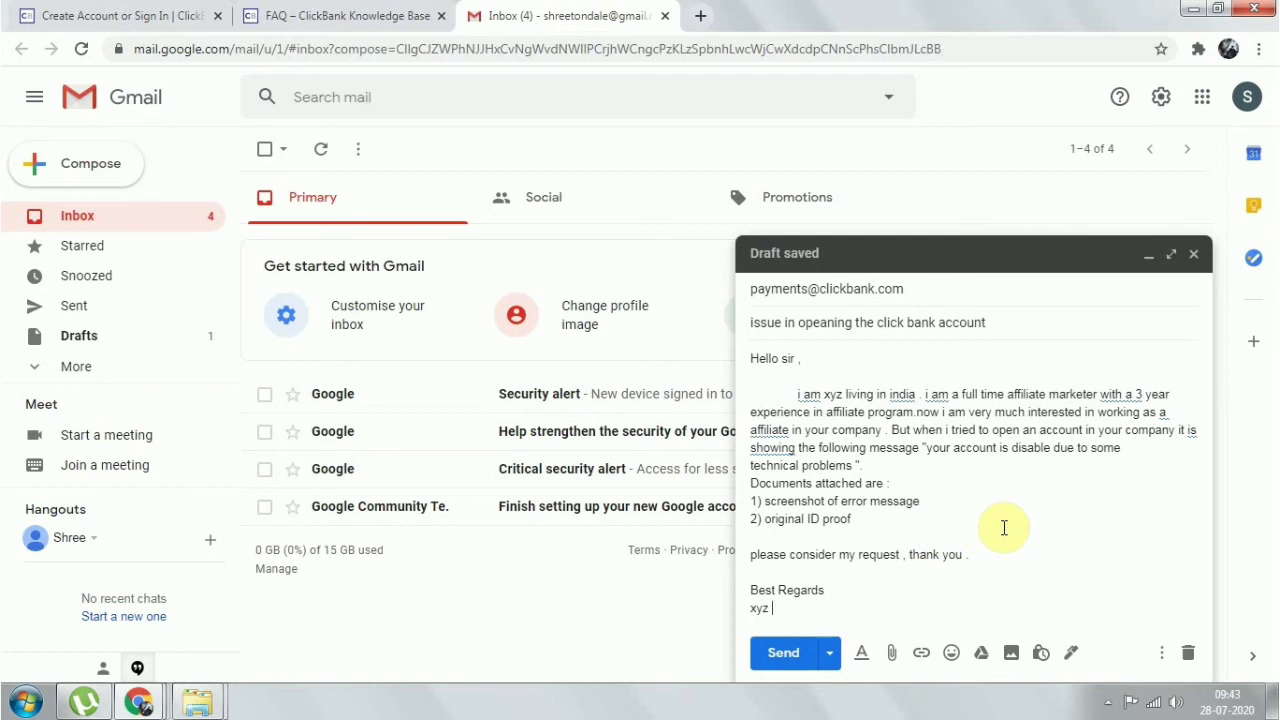
{"action": "left_click", "coordinate": [890, 655]}
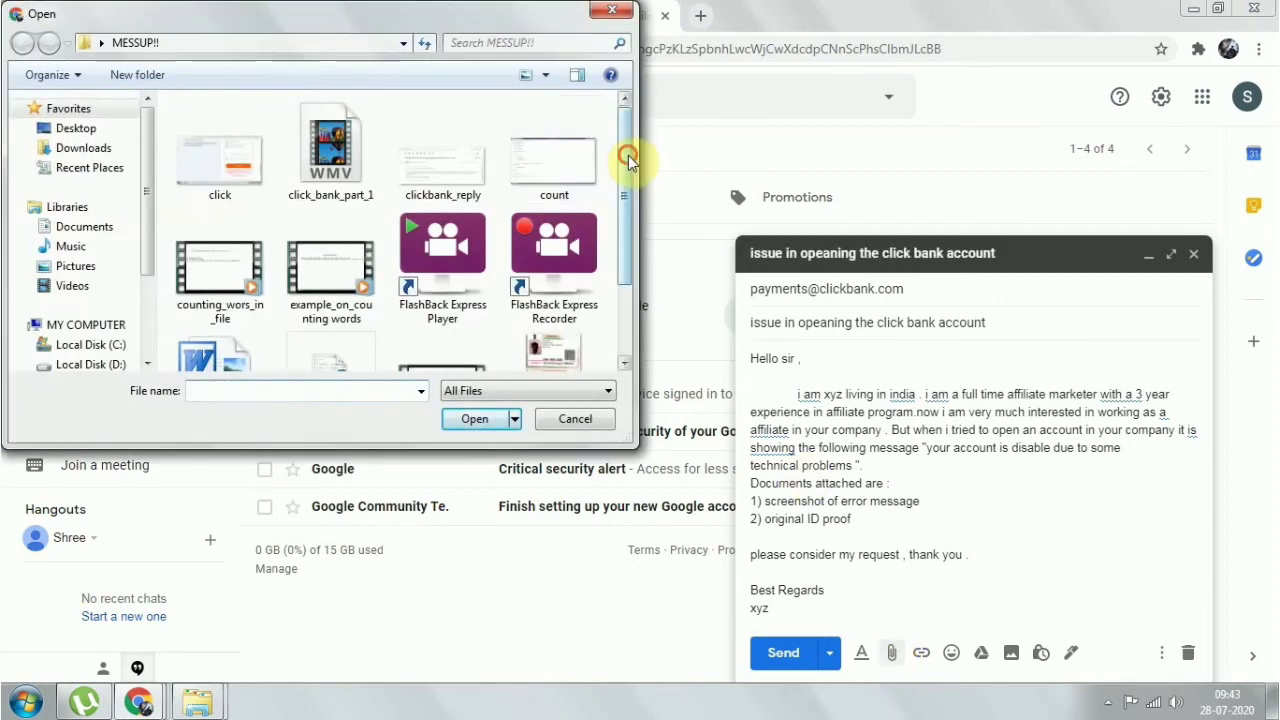
{"action": "scroll", "coordinate": [628, 156], "scroll_direction": "down", "scroll_amount": 1}
{"action": "scroll", "coordinate": [628, 156], "scroll_direction": "up", "scroll_amount": 1}
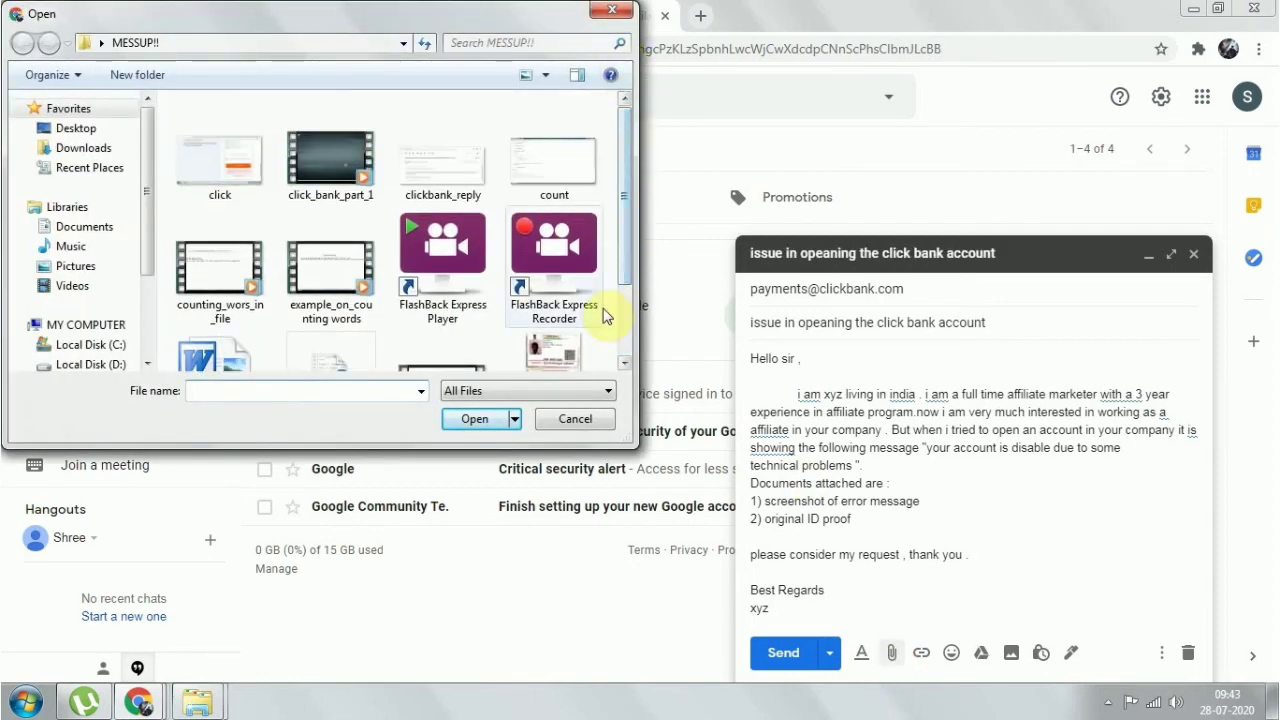
{"action": "left_click", "coordinate": [612, 10]}
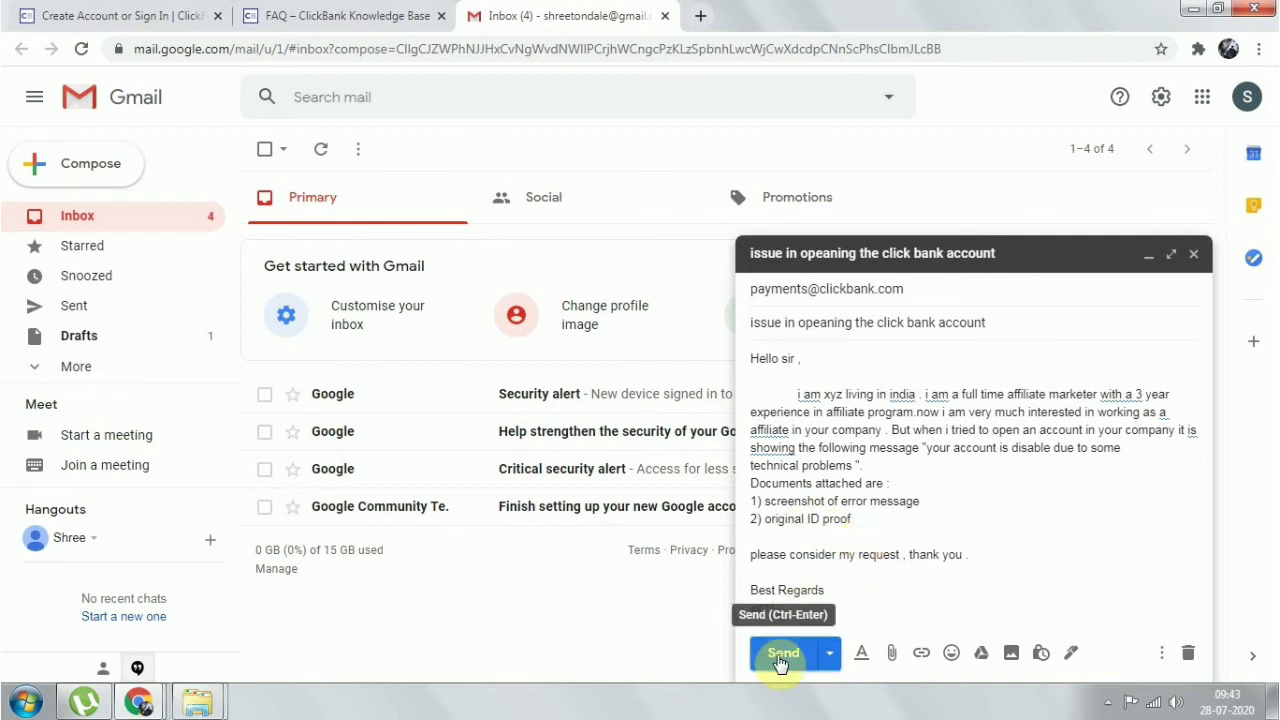
Close the e-mail draft unsent, minimize the browser and open the clickbank image stored on the desktop
{"action": "left_click", "coordinate": [1195, 258]}
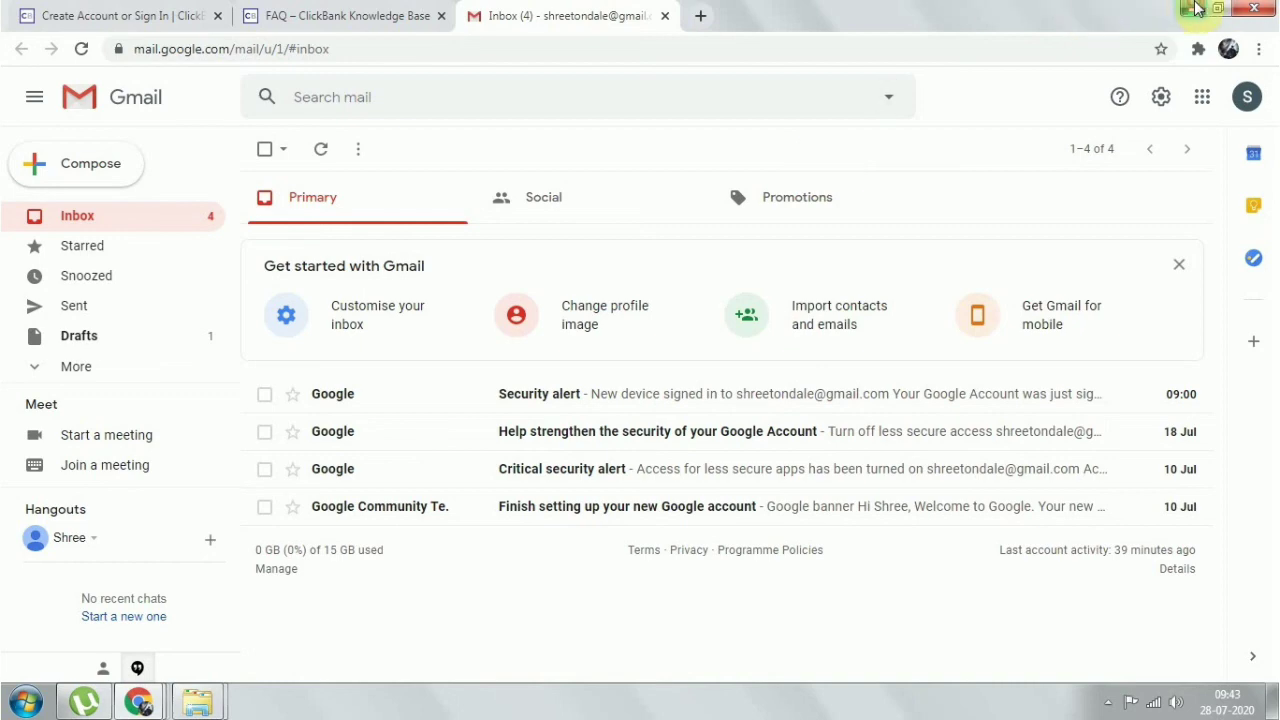
{"action": "left_click", "coordinate": [1196, 8]}
{"action": "double_click", "coordinate": [600, 38]}
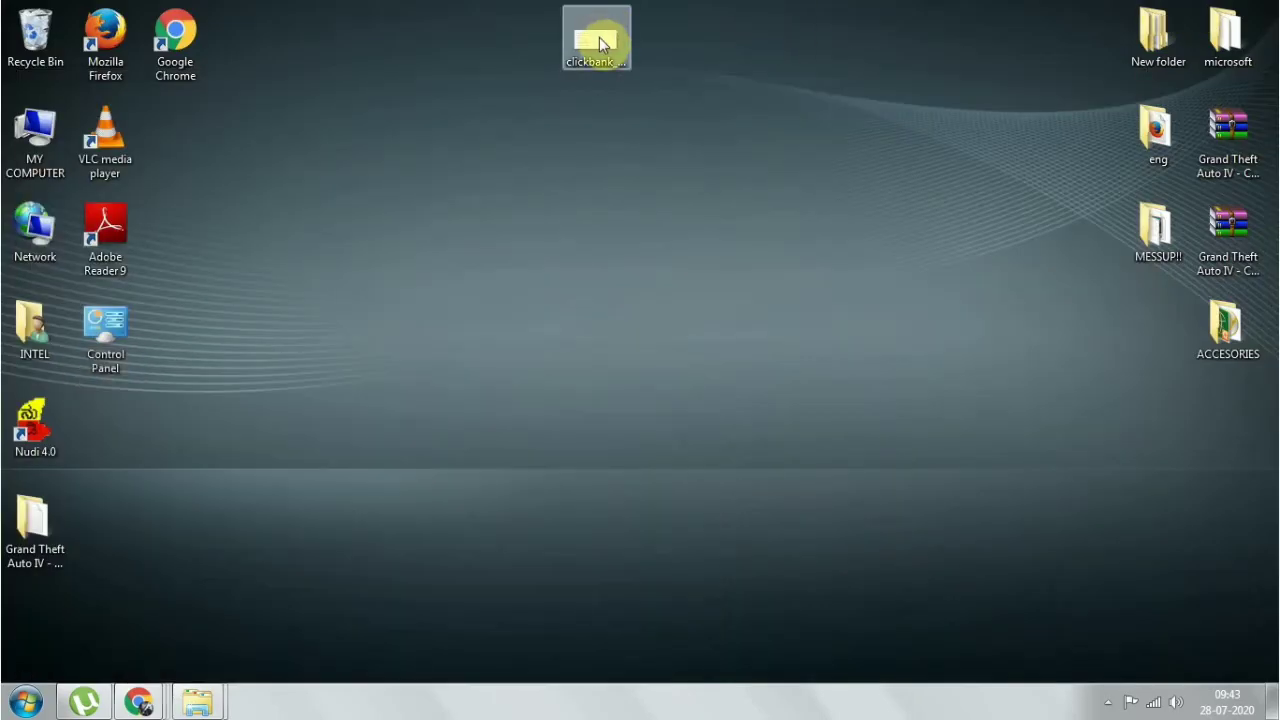